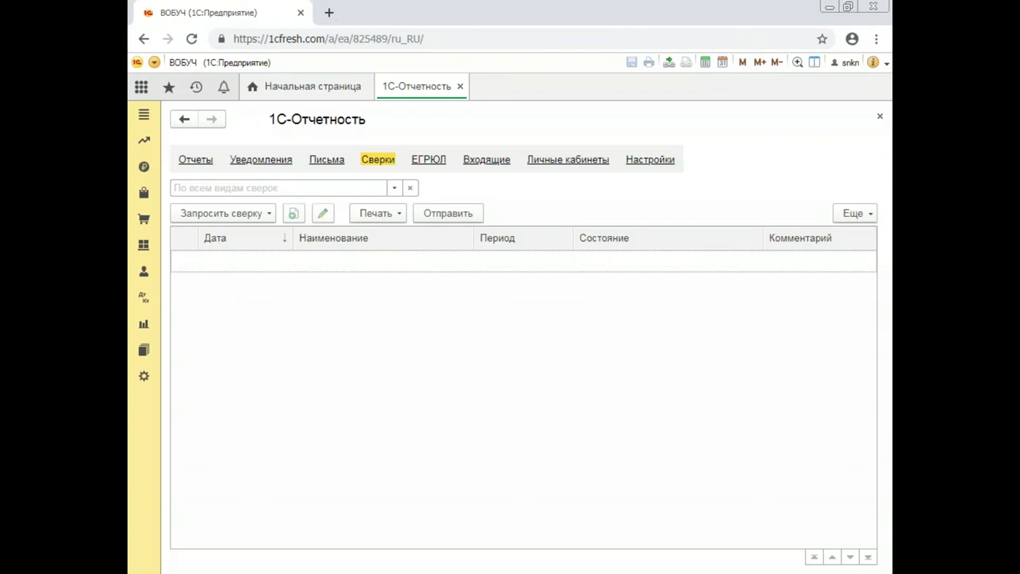
# Create a reconciliation request "Выписка операций по расчетам с бюджетом" for 2019, save it without sending, and close it.
pyautogui.click(224, 220)
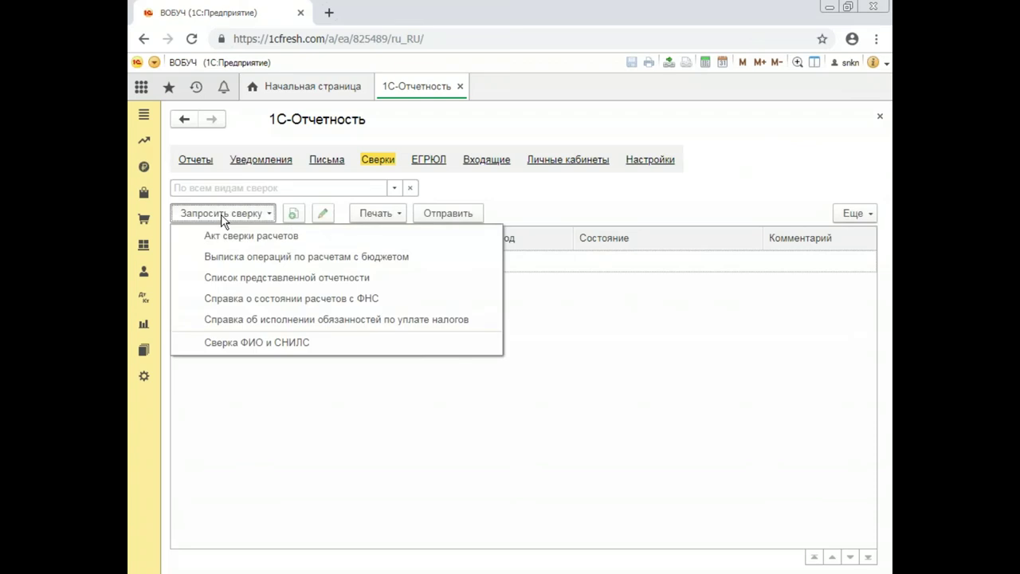
pyautogui.click(381, 266)
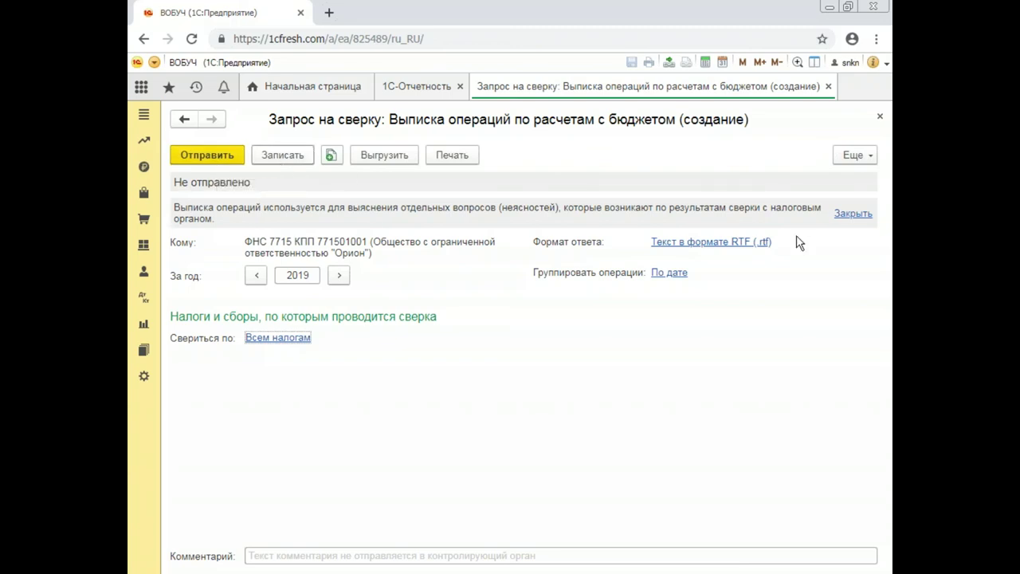
pyautogui.hotkey('ctrl', 's')
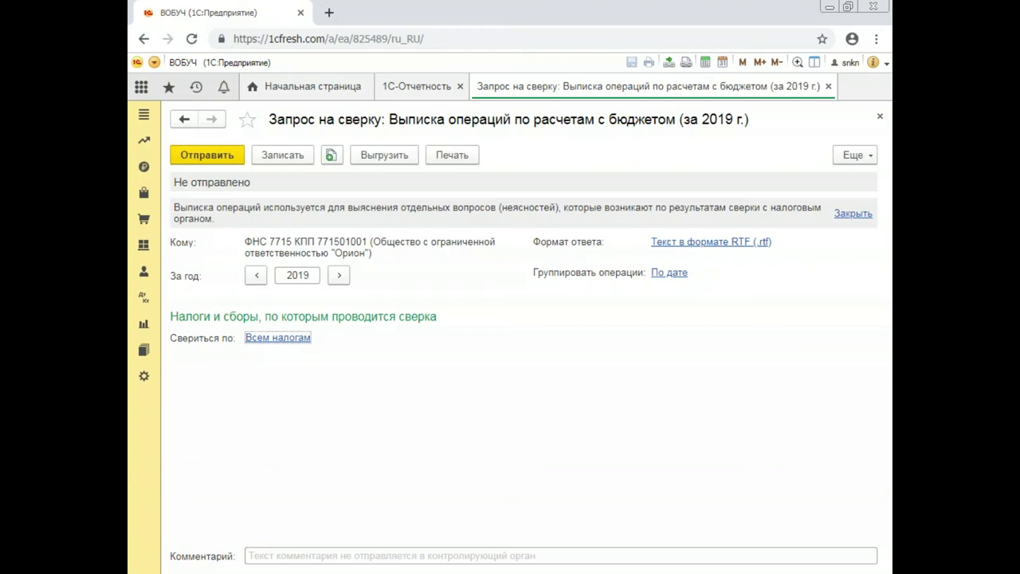
pyautogui.click(880, 118)
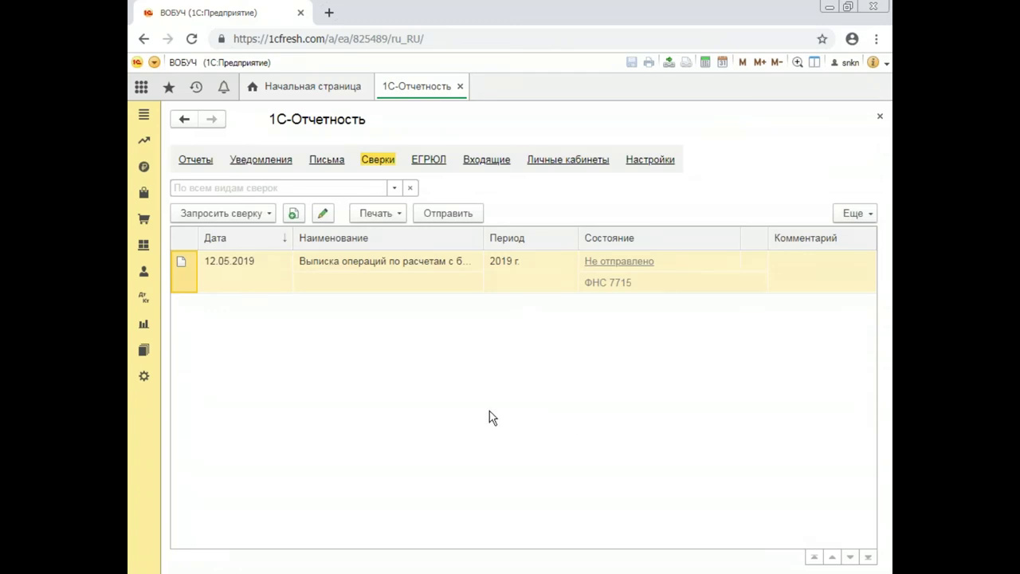
# Reopen the saved budget settlements statement request from the list, review its fields, and close it.
pyautogui.click(311, 262)
pyautogui.press('Return')
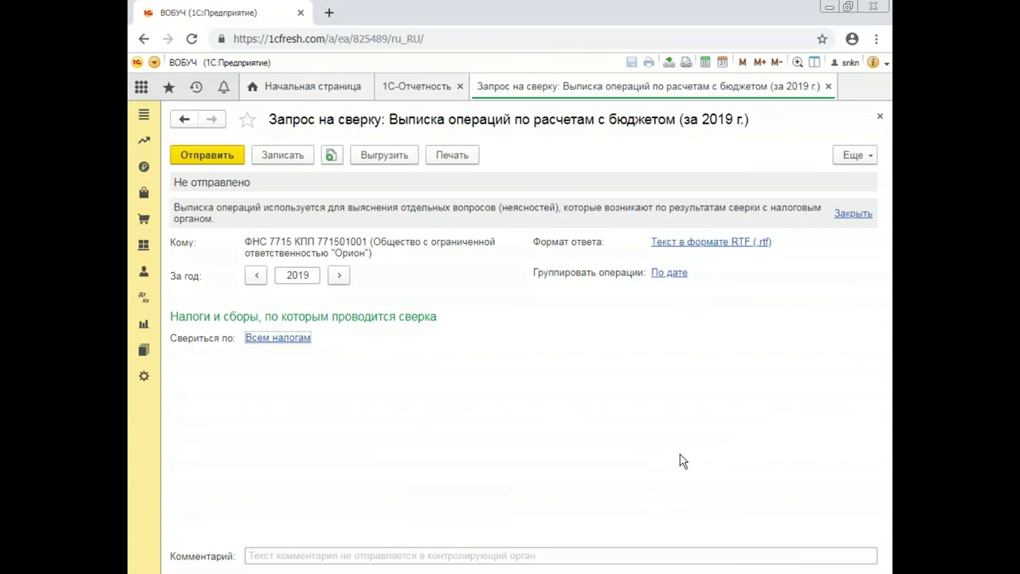
pyautogui.press('Escape')
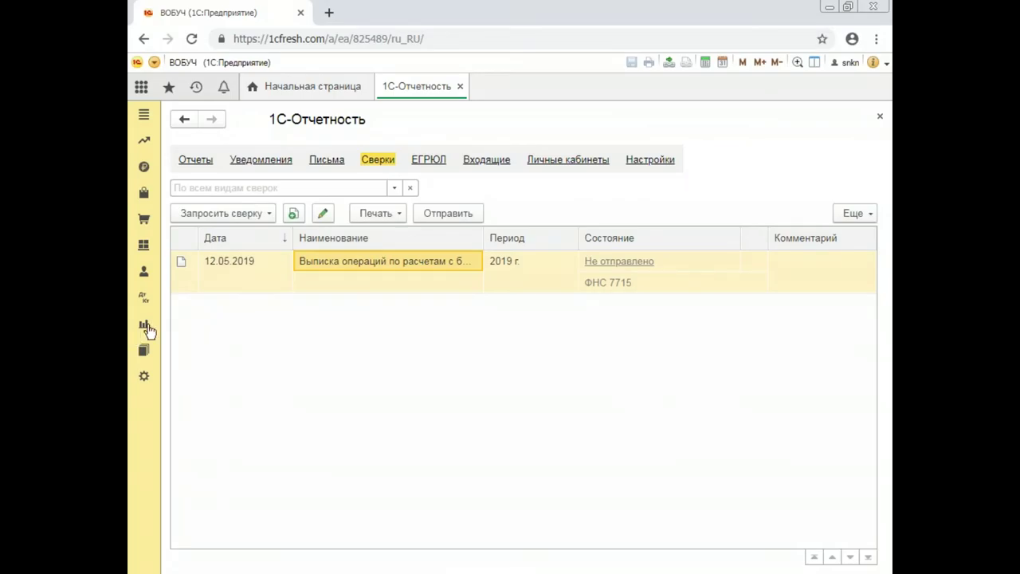
# Open the "Анализ счета" report for account 68.02 and set the period end to 31.03.2019.
pyautogui.click(144, 324)
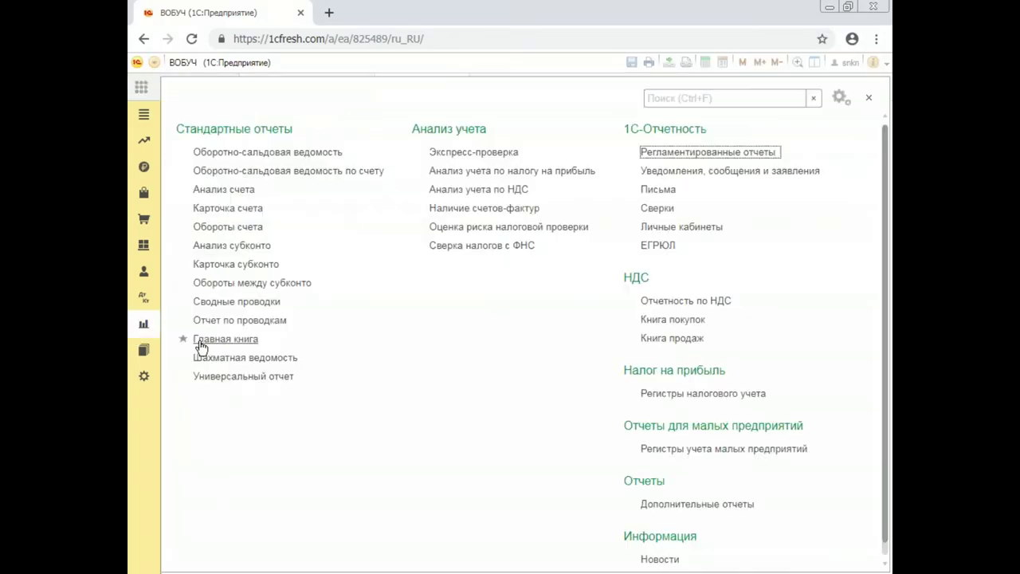
pyautogui.click(221, 191)
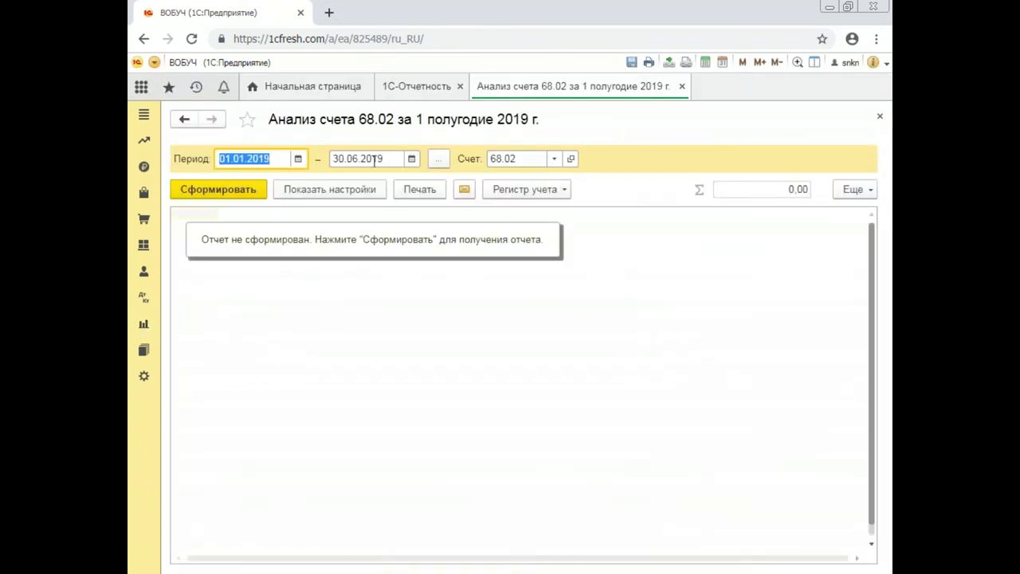
pyautogui.press('Tab')
pyautogui.write('31.03.')
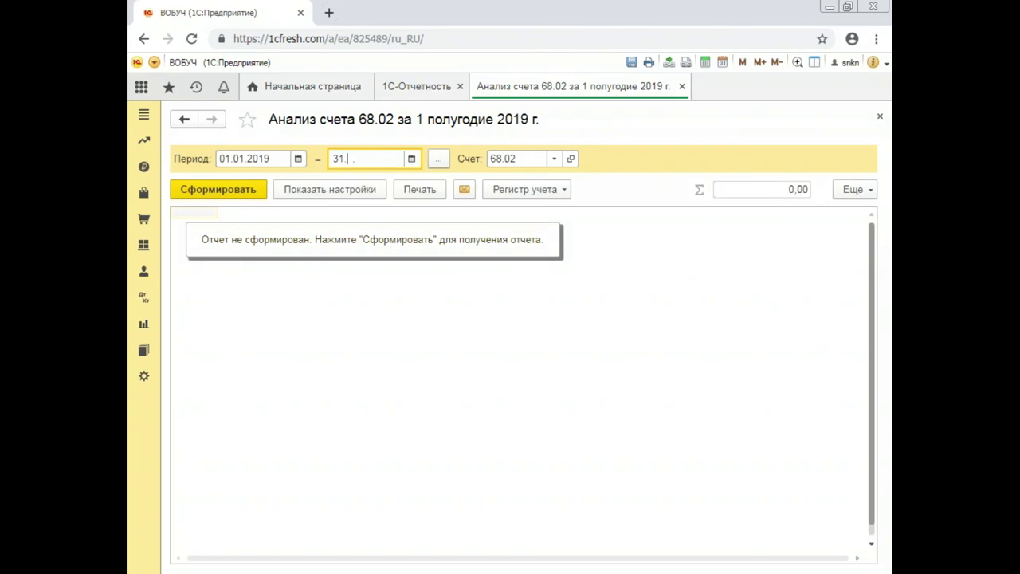
pyautogui.write('2018')
pyautogui.press('BackSpace')
pyautogui.write('9')
pyautogui.press('Tab')
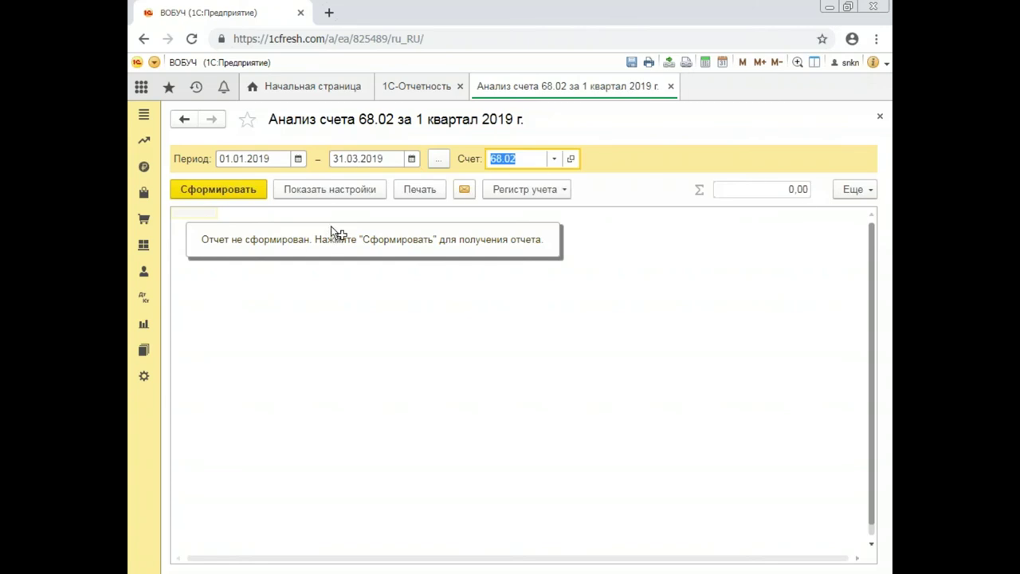
# Check the report's grouping and corresponding-account grouping settings, and generate the account 68.02 analysis.
pyautogui.click(310, 191)
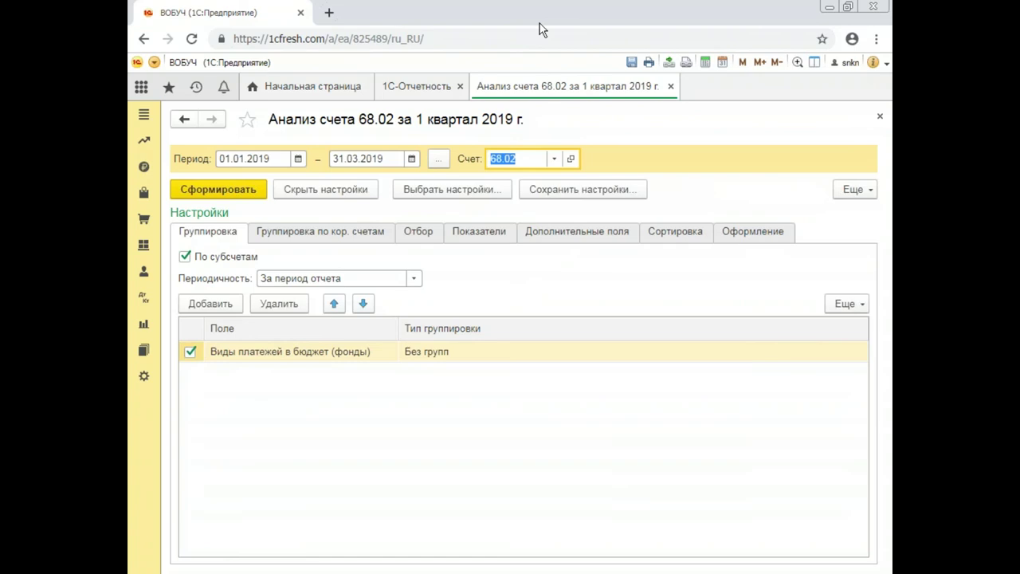
pyautogui.click(261, 233)
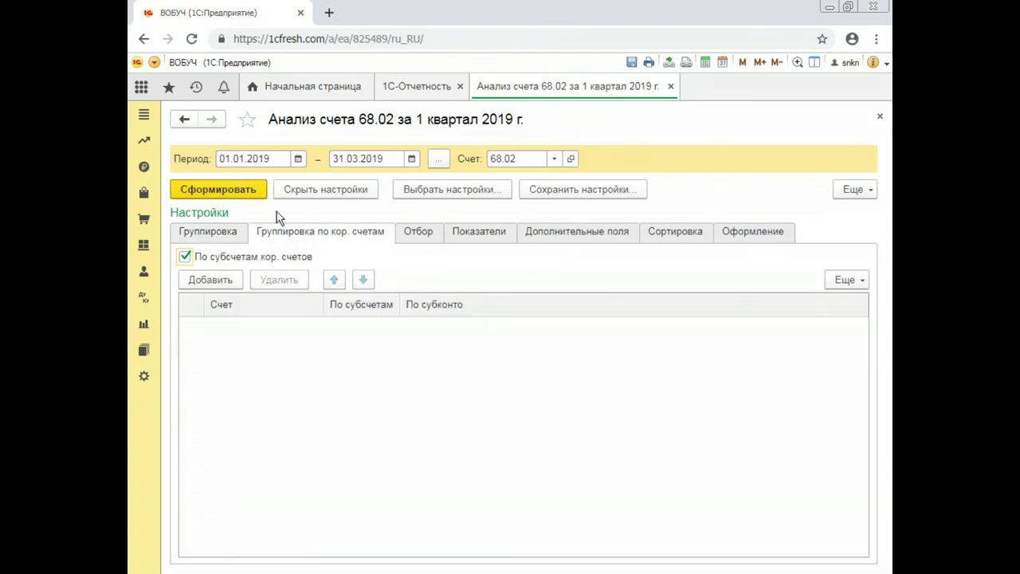
pyautogui.hotkey('ctrl', 'Return')
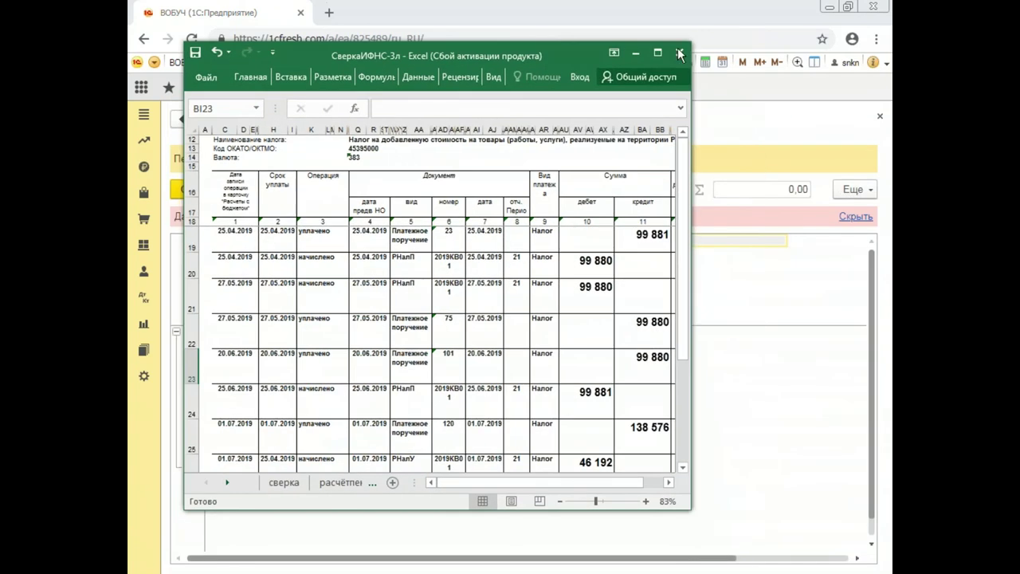
# Maximize the СверкаИФНС-3л workbook in Excel and zoom the сверка sheet to fit the selected operations table.
pyautogui.click(658, 54)
pyautogui.click(227, 546)
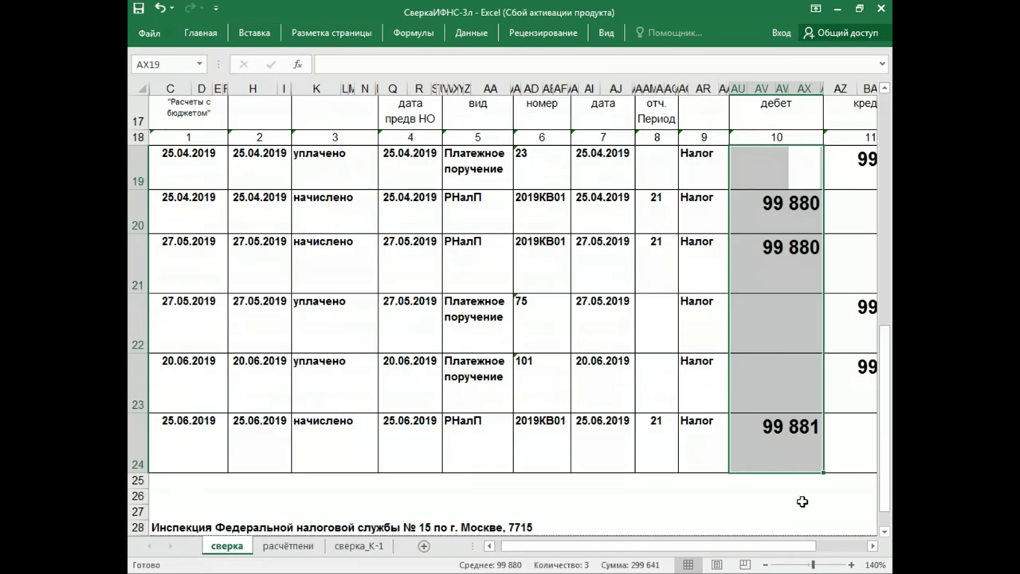
pyautogui.moveTo(801, 547); pyautogui.dragTo(851, 547)
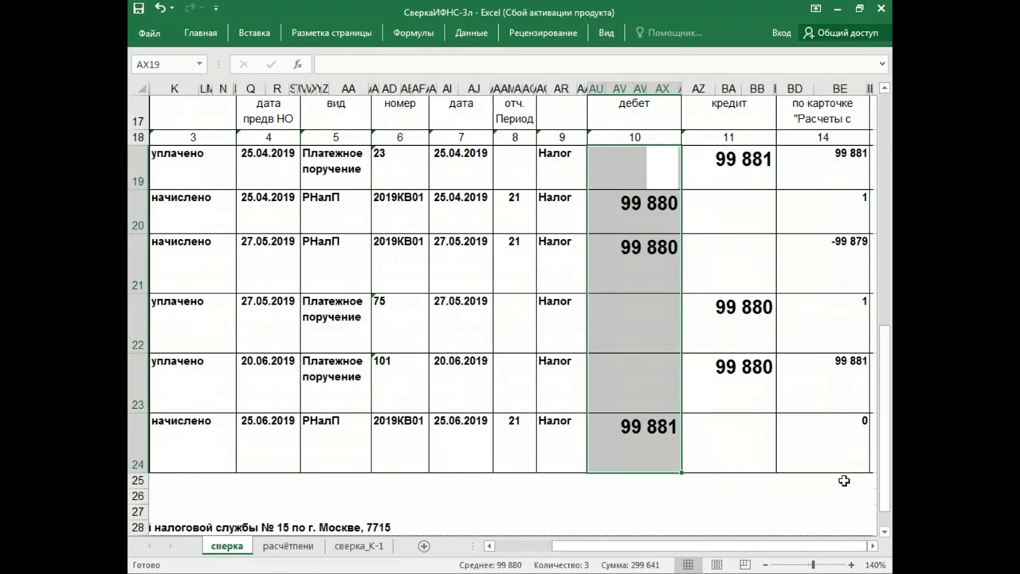
pyautogui.moveTo(840, 463); pyautogui.dragTo(177, 325)
pyautogui.click(608, 34)
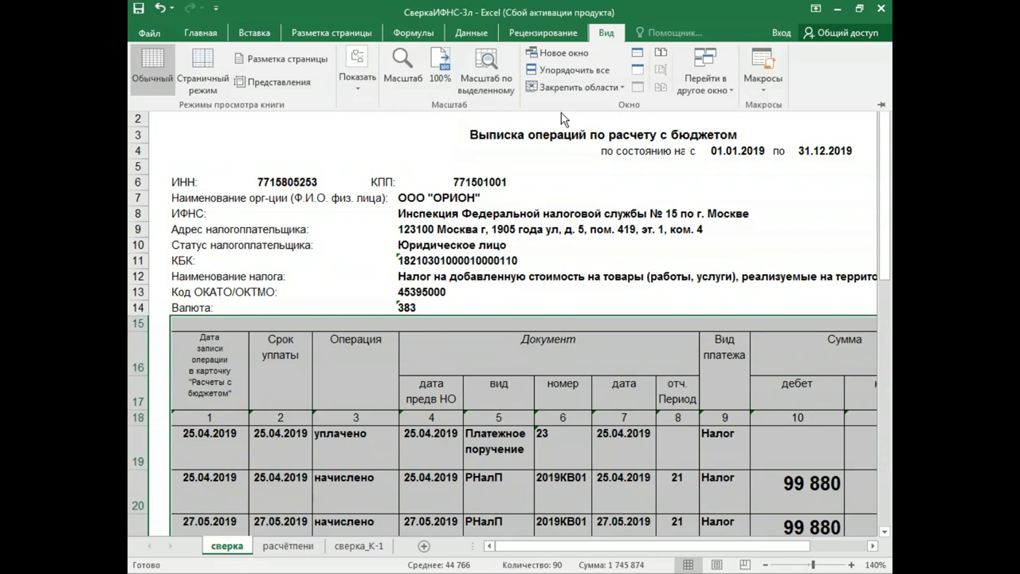
pyautogui.click(486, 70)
pyautogui.click(736, 270)
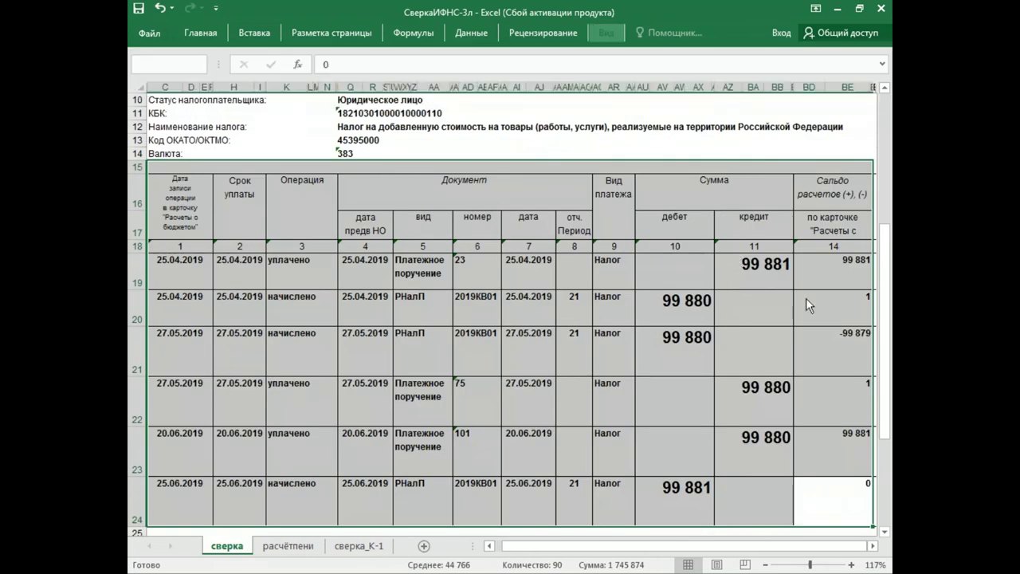
pyautogui.click(734, 314)
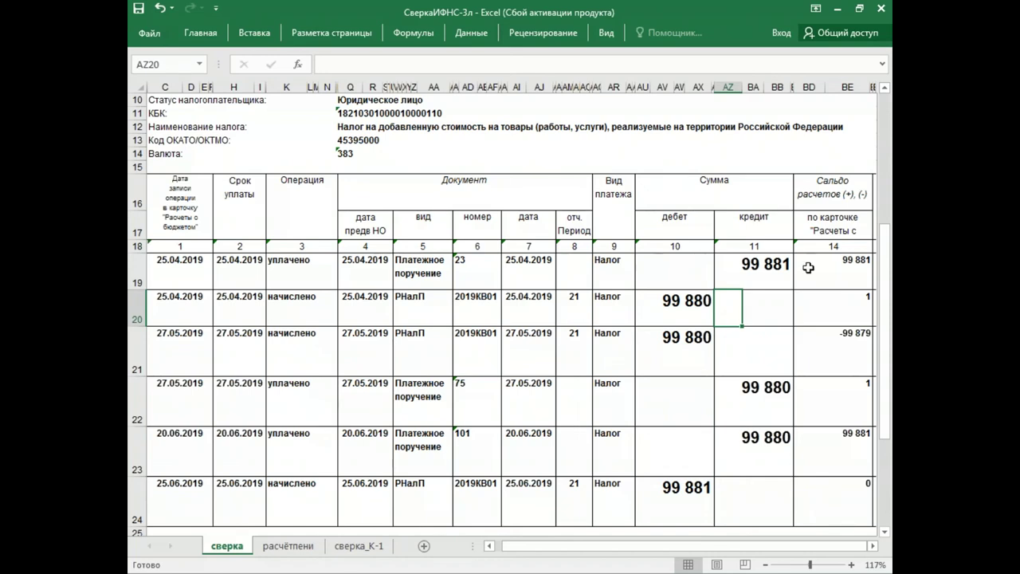
pyautogui.scroll(-1, 857, 414)
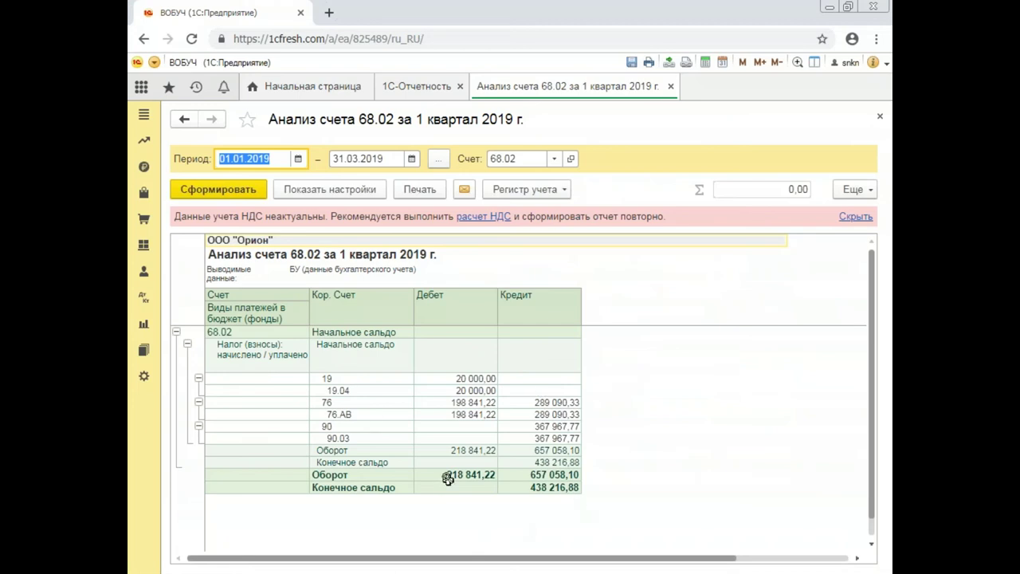
# Switch to the 1C account 68.02 analysis and examine its turnovers and closing credit balance.
pyautogui.moveTo(268, 346); pyautogui.dragTo(643, 516)
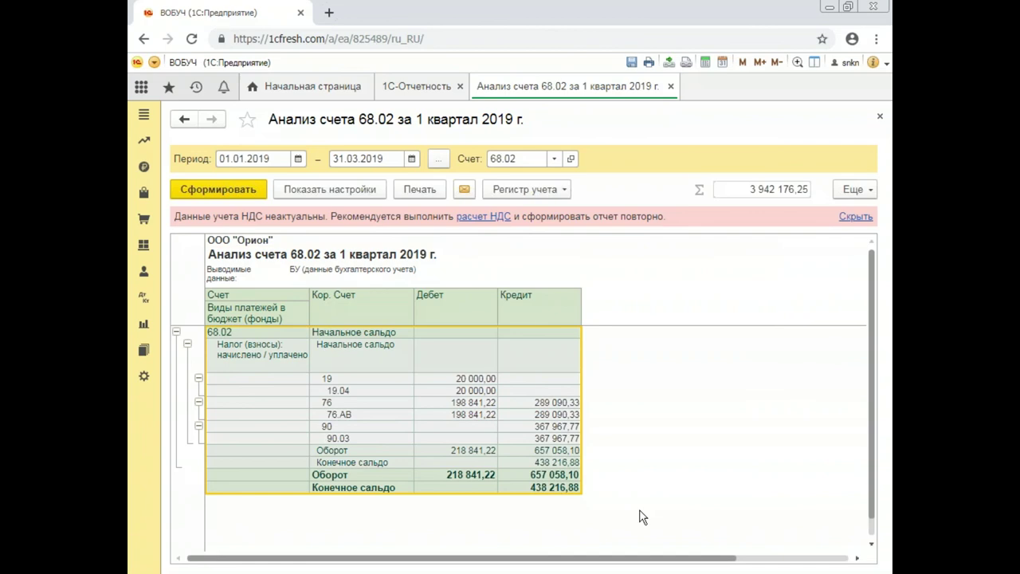
pyautogui.click(714, 496)
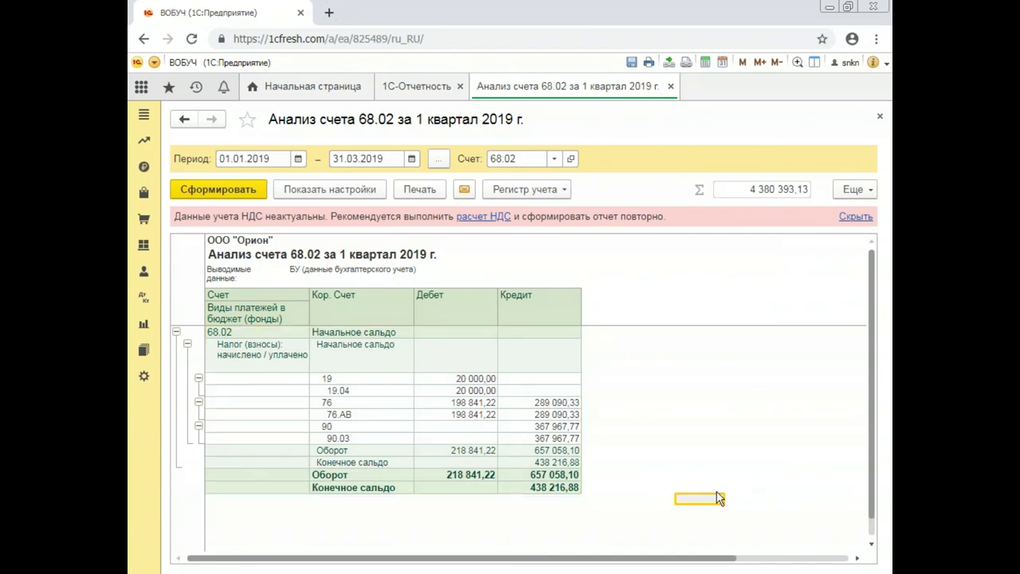
pyautogui.click(544, 488)
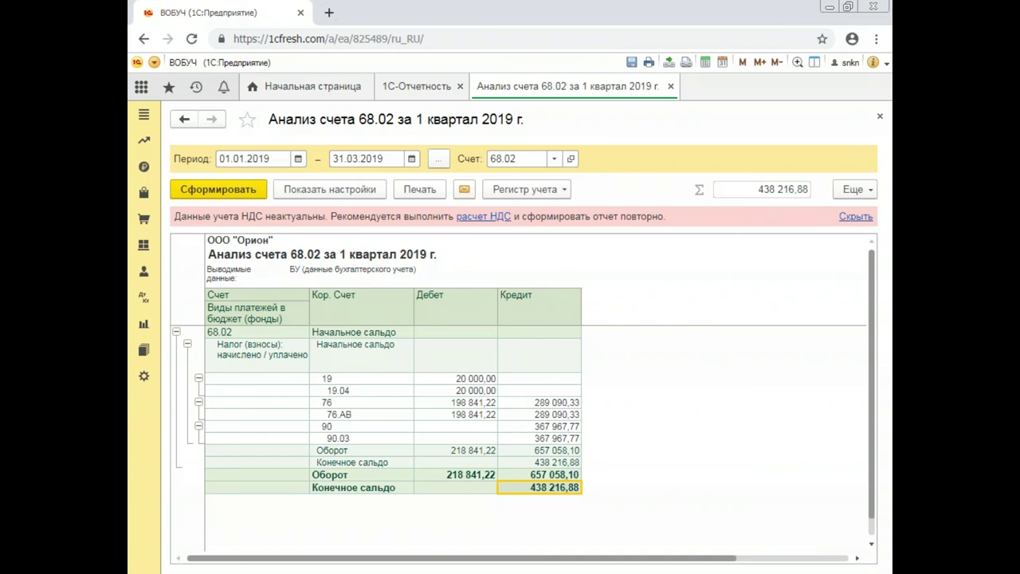
# Switch back to the СверкаИФНС-3л workbook in Excel and examine the statement's columns, highlighting the "Сумма" debit and credit block.
pyautogui.hotkey('alt', 'Tab')
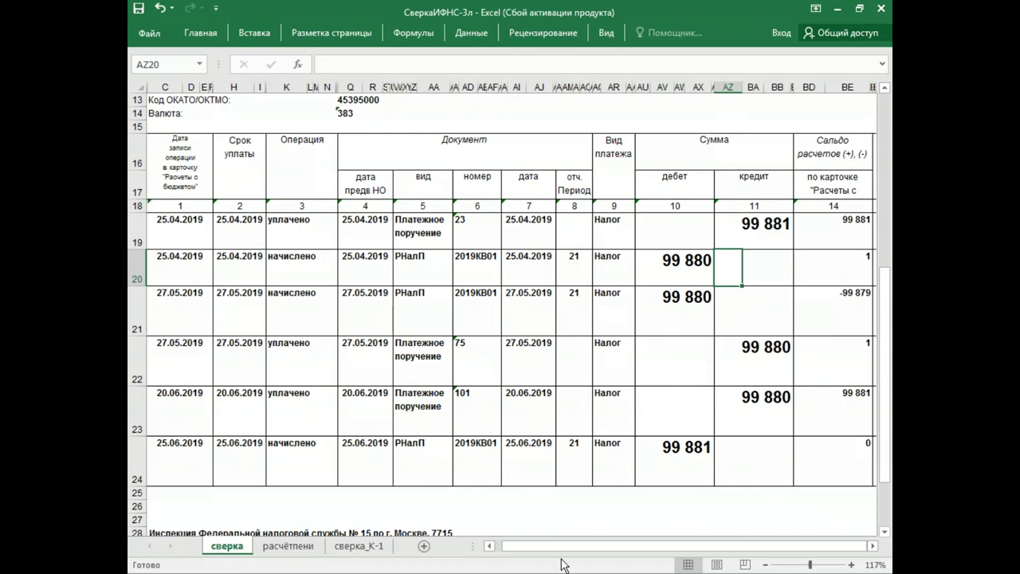
pyautogui.click(874, 547)
pyautogui.click(874, 547)
pyautogui.click(874, 547)
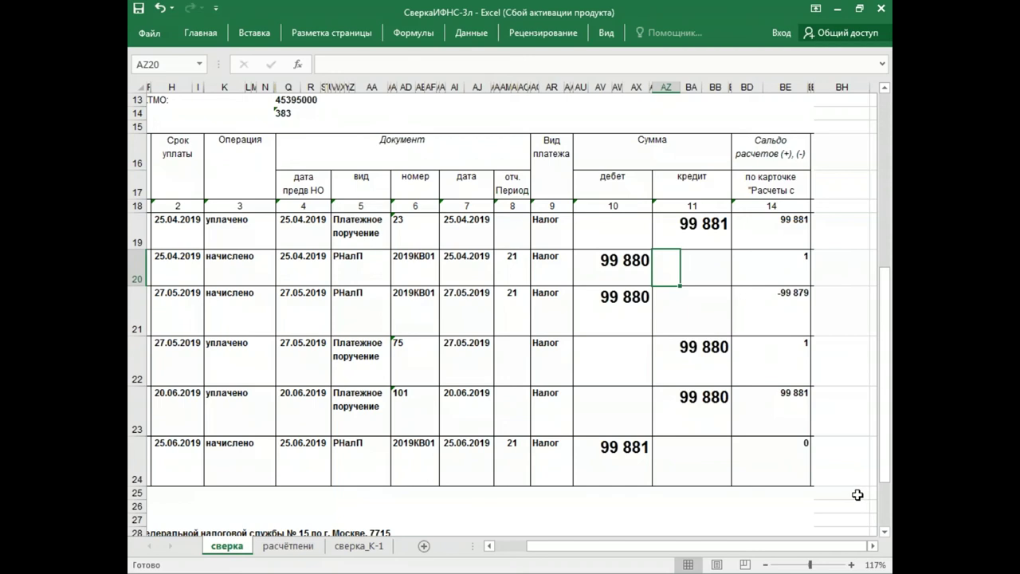
pyautogui.moveTo(558, 547); pyautogui.dragTo(522, 550)
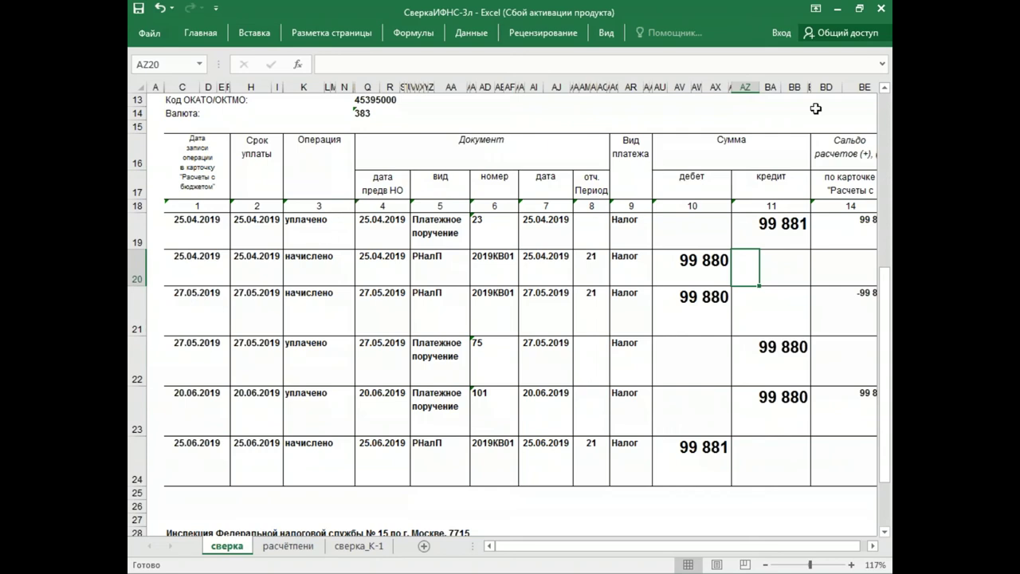
pyautogui.click(743, 162)
pyautogui.moveTo(743, 162); pyautogui.dragTo(774, 467)
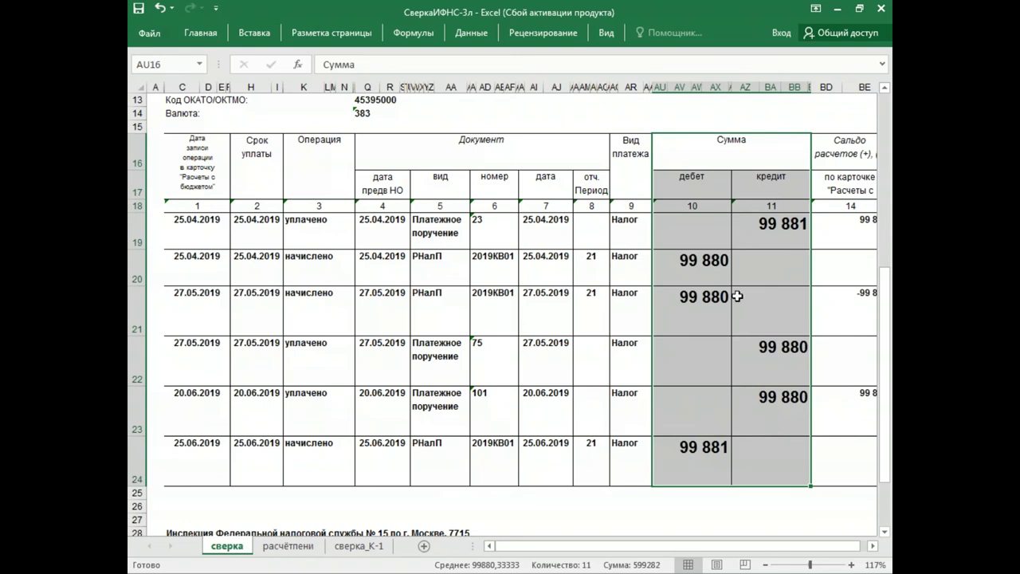
# Examine the first payment order and the 25.04.2019 РНалП accrual, highlighting the accrual row from its entry date through the debit amount.
pyautogui.click(441, 232)
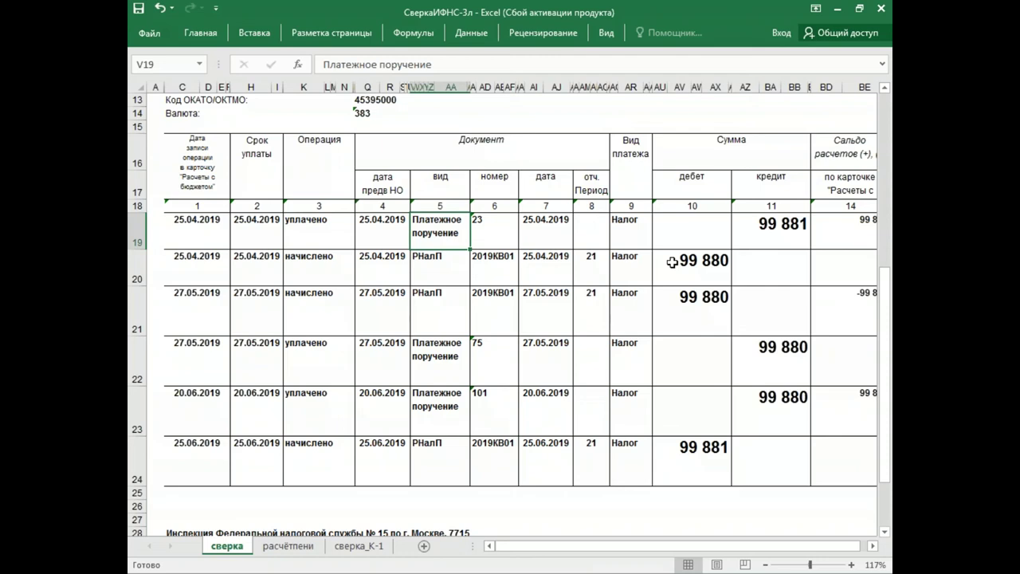
pyautogui.press('Down')
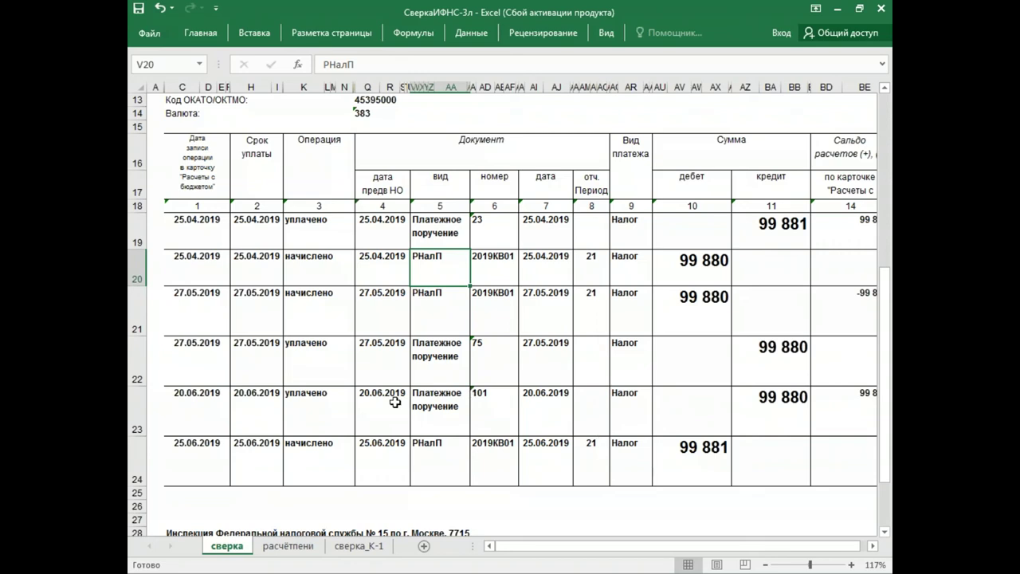
pyautogui.click(180, 269)
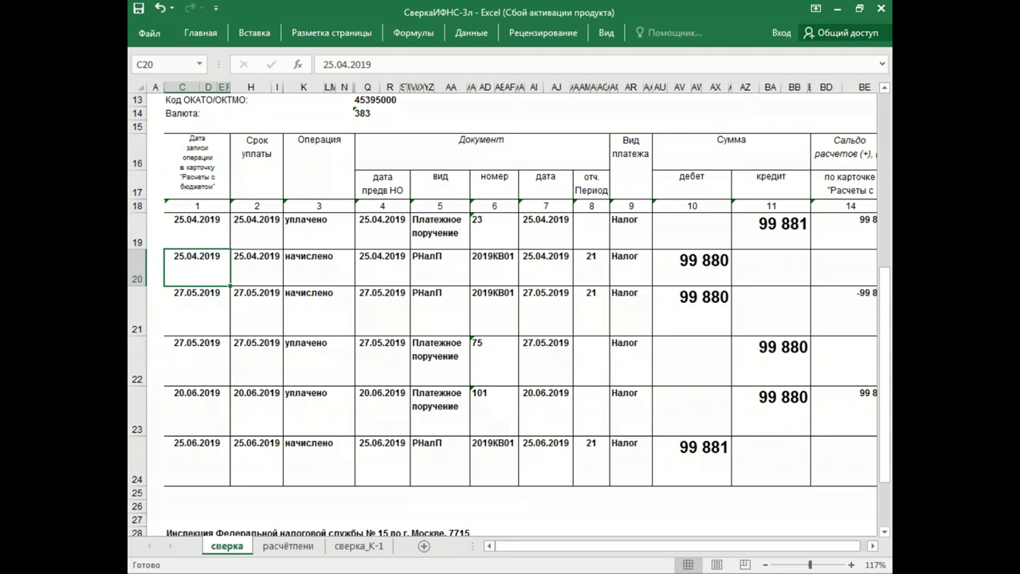
pyautogui.moveTo(226, 274); pyautogui.dragTo(715, 266)
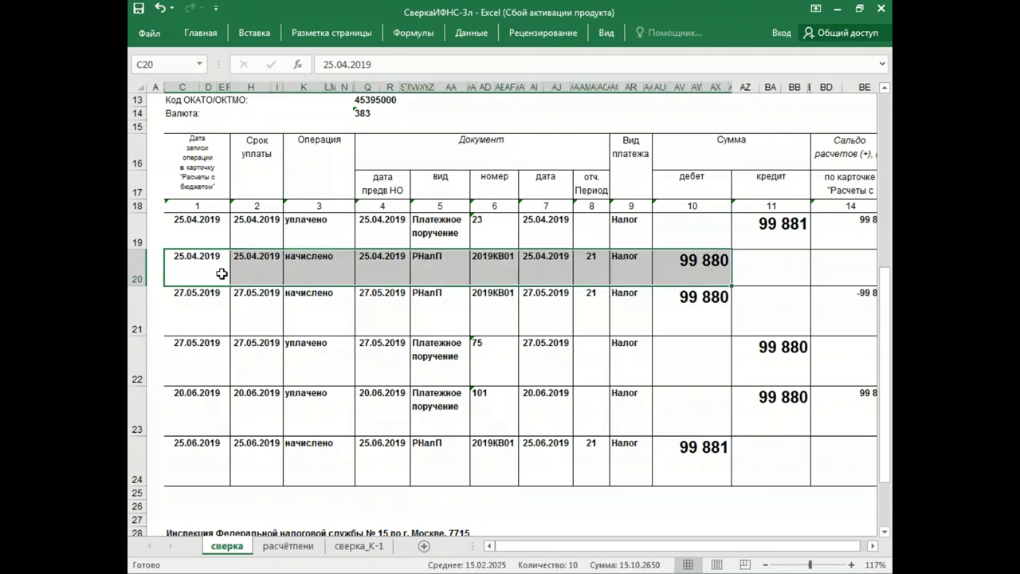
pyautogui.click(435, 258)
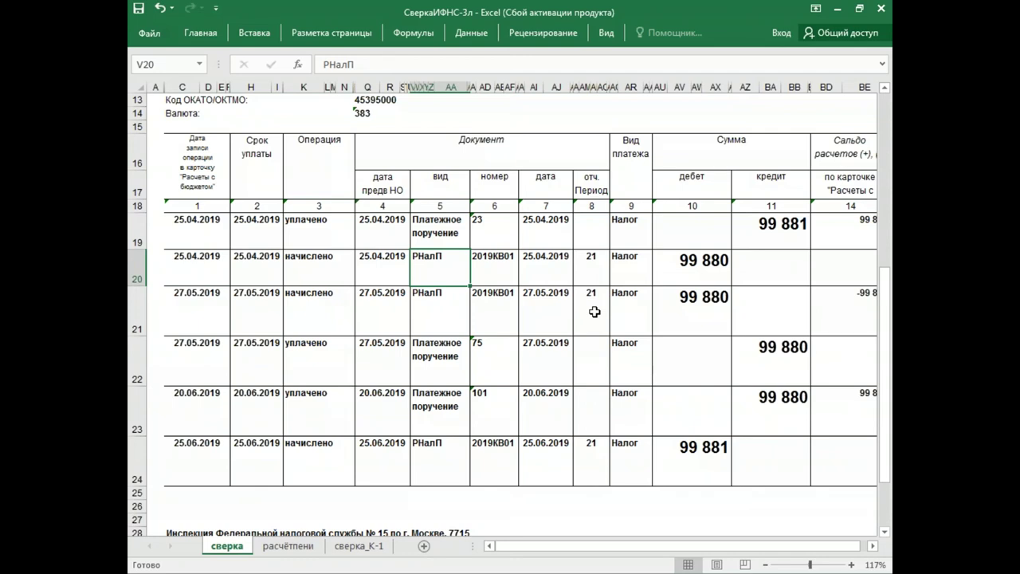
# Examine the document numbers of the accruals and highlight the debit amounts and rows from 25.04.2019 to 25.06.2019.
pyautogui.moveTo(493, 178); pyautogui.dragTo(496, 311)
pyautogui.click(476, 297)
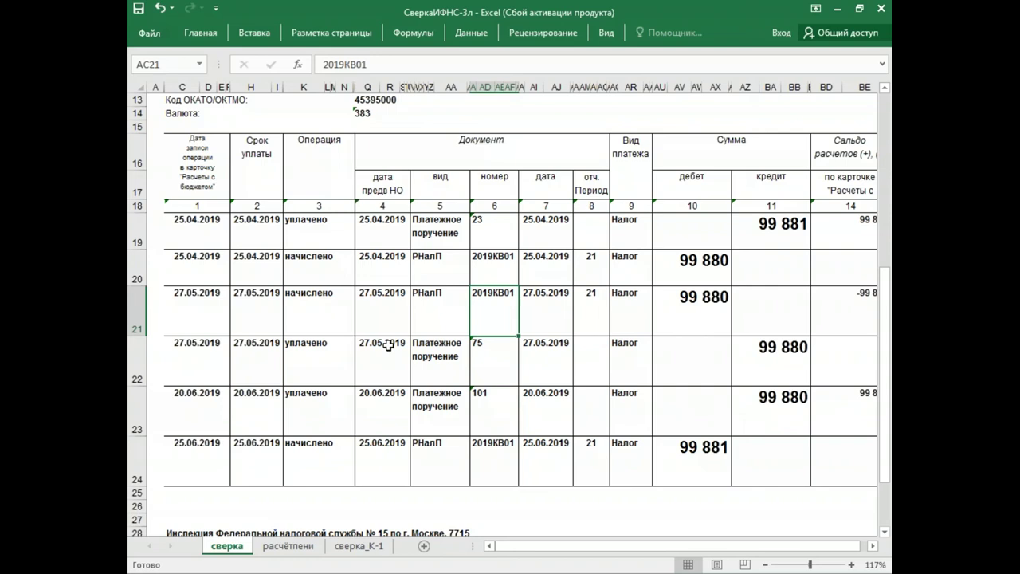
pyautogui.moveTo(699, 262); pyautogui.dragTo(696, 451)
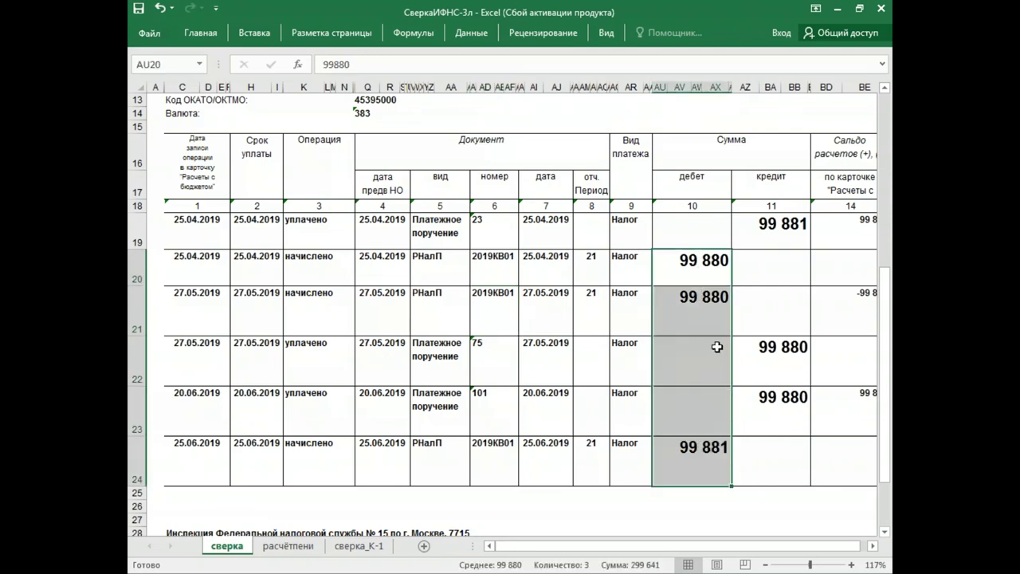
pyautogui.click(715, 349)
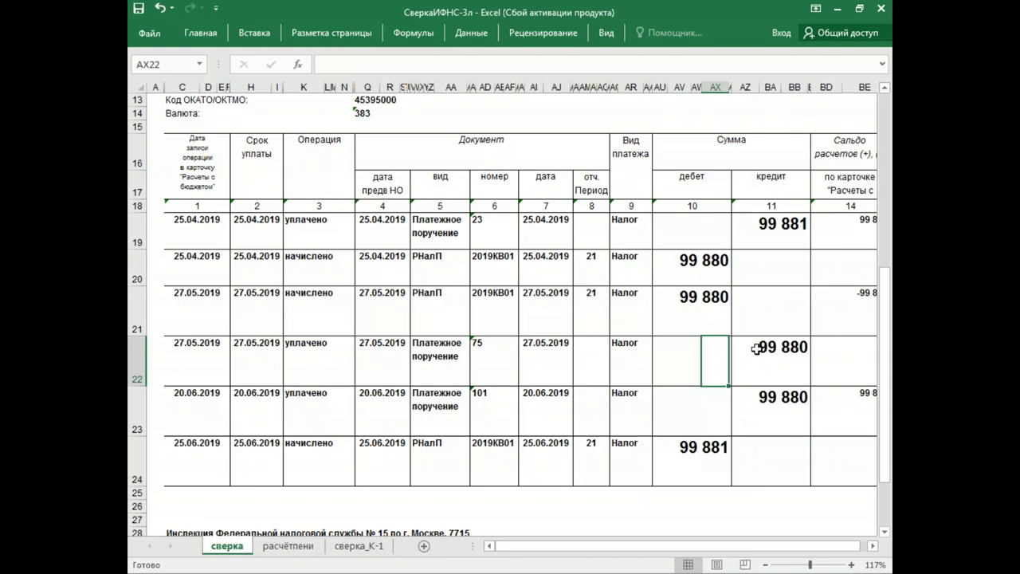
pyautogui.moveTo(200, 267); pyautogui.dragTo(683, 449)
pyautogui.click(678, 383)
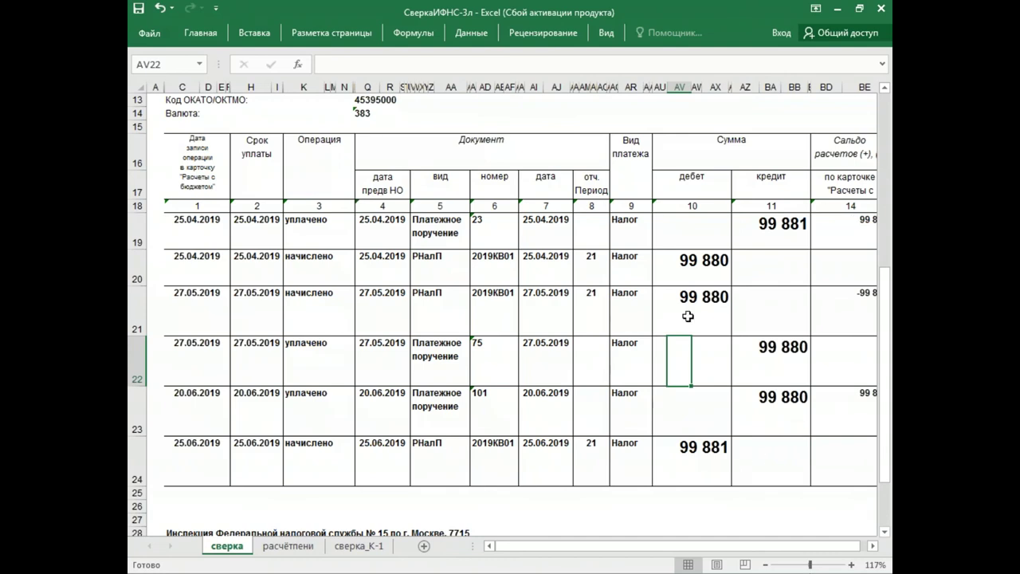
# Highlight the debit amounts of the accruals and clear the credit amounts of payment orders 23, 75 and 101 on the сверка sheet.
pyautogui.moveTo(684, 256); pyautogui.dragTo(705, 451)
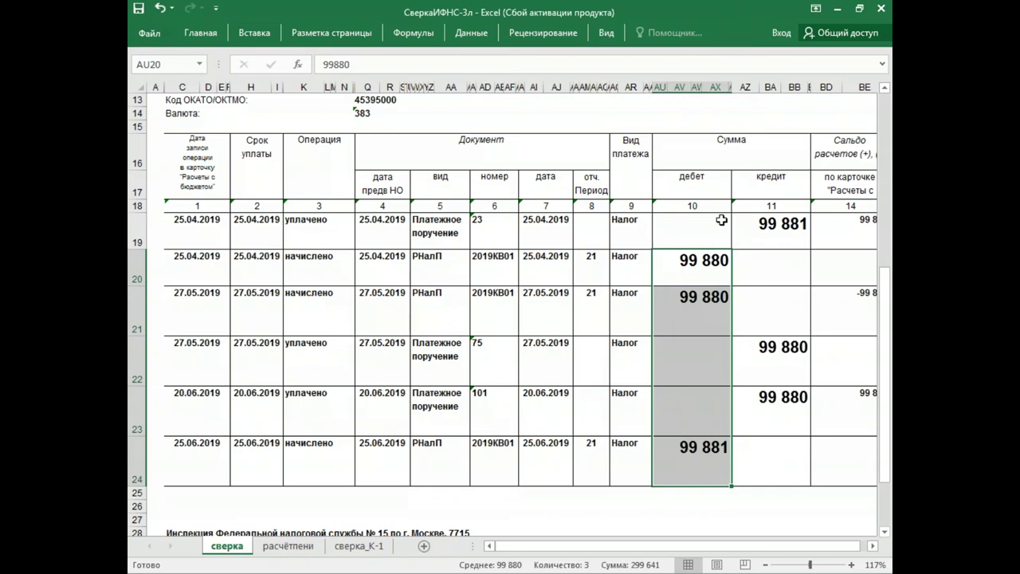
pyautogui.click(773, 233)
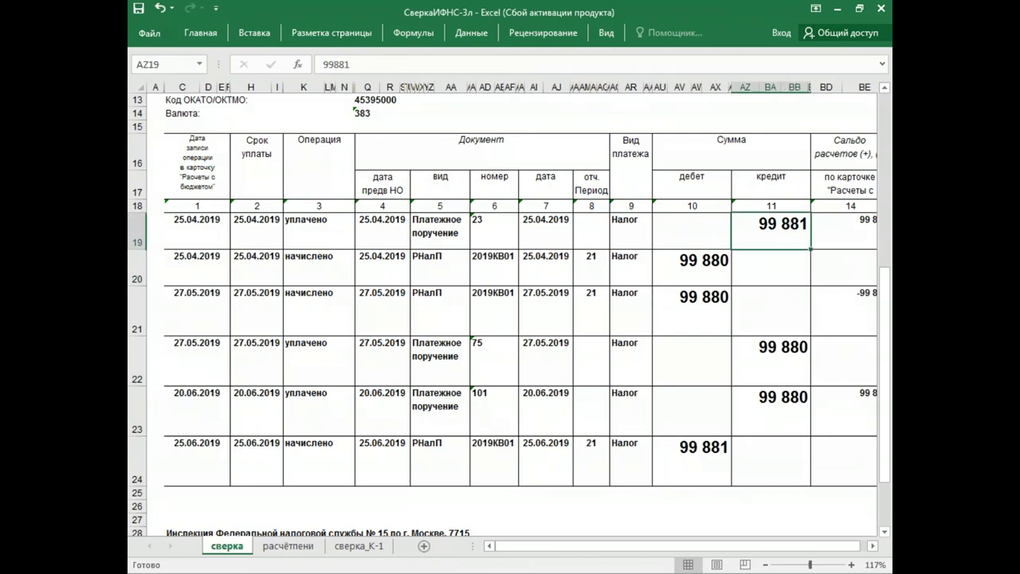
pyautogui.press('Delete')
pyautogui.click(771, 360)
pyautogui.press('Delete')
pyautogui.click(771, 411)
pyautogui.press('Delete')
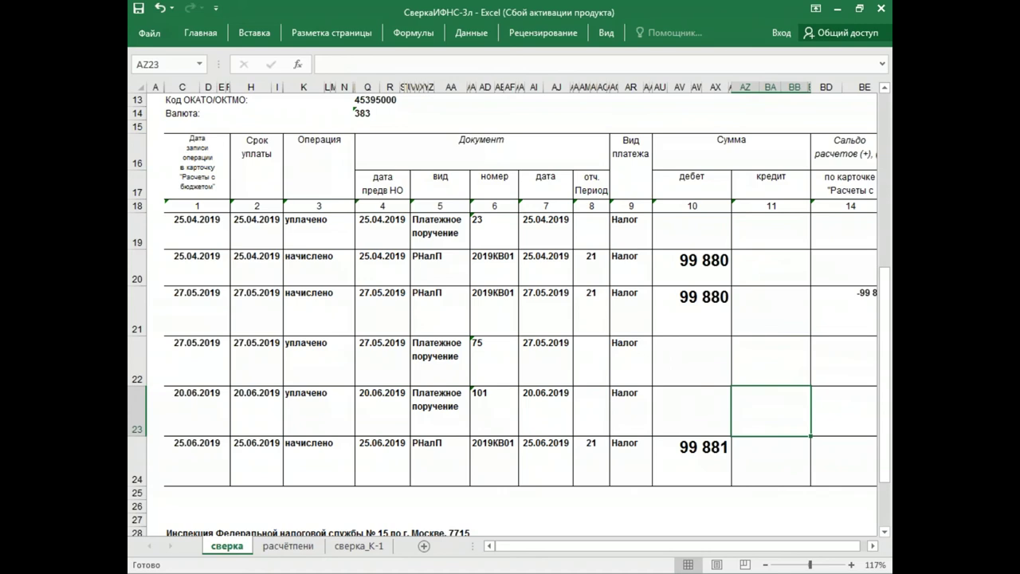
# Undo the clearing of the three payment amounts in the "кредит" column.
pyautogui.hotkey('ctrl', 'z')
pyautogui.hotkey('ctrl', 'z')
pyautogui.hotkey('ctrl', 'z')
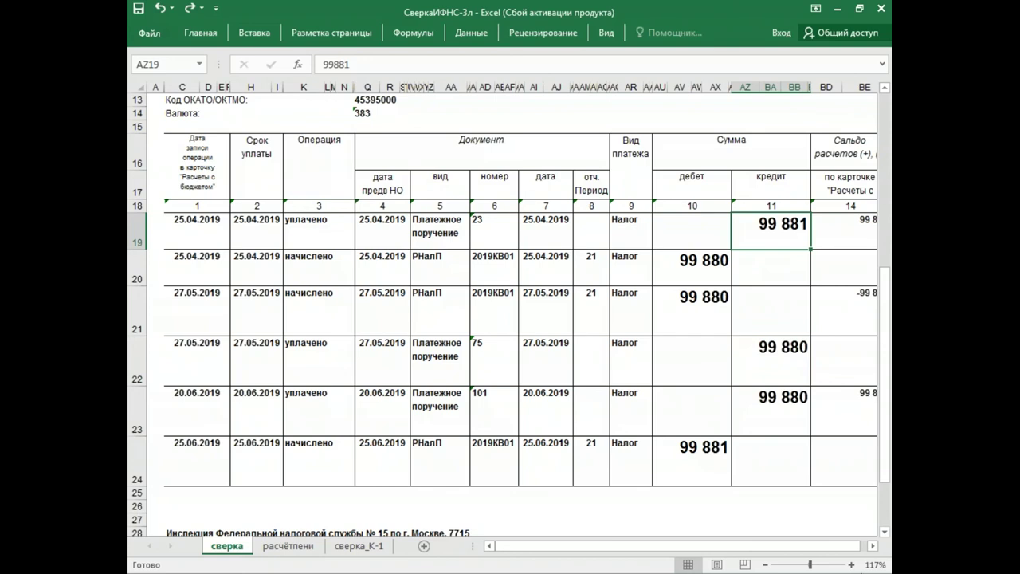
# Switch to 1C, return to the Сверки list in 1С-Отчетность and examine the kinds of reconciliation that can be requested.
pyautogui.hotkey('alt', 'Tab')
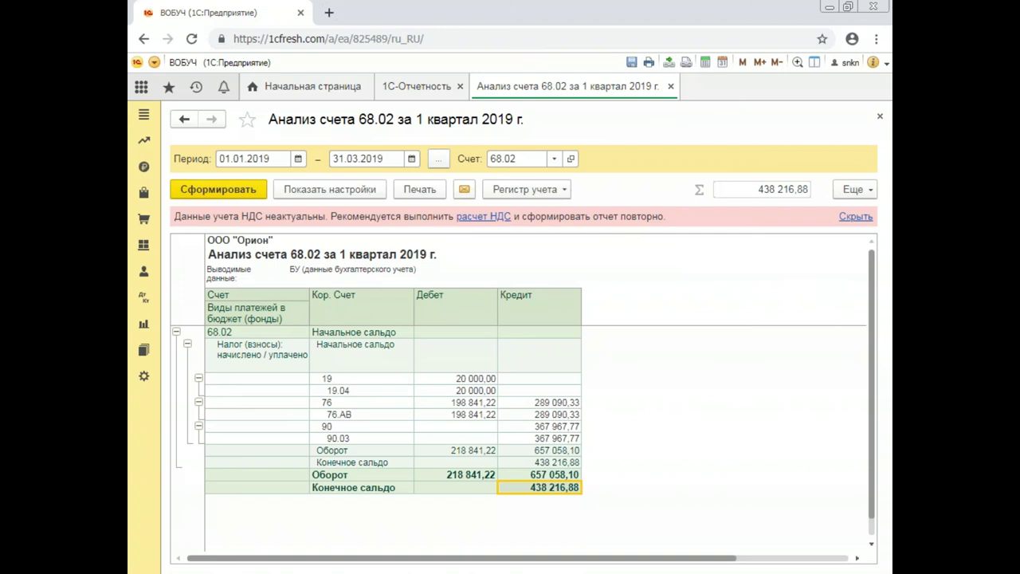
pyautogui.click(424, 90)
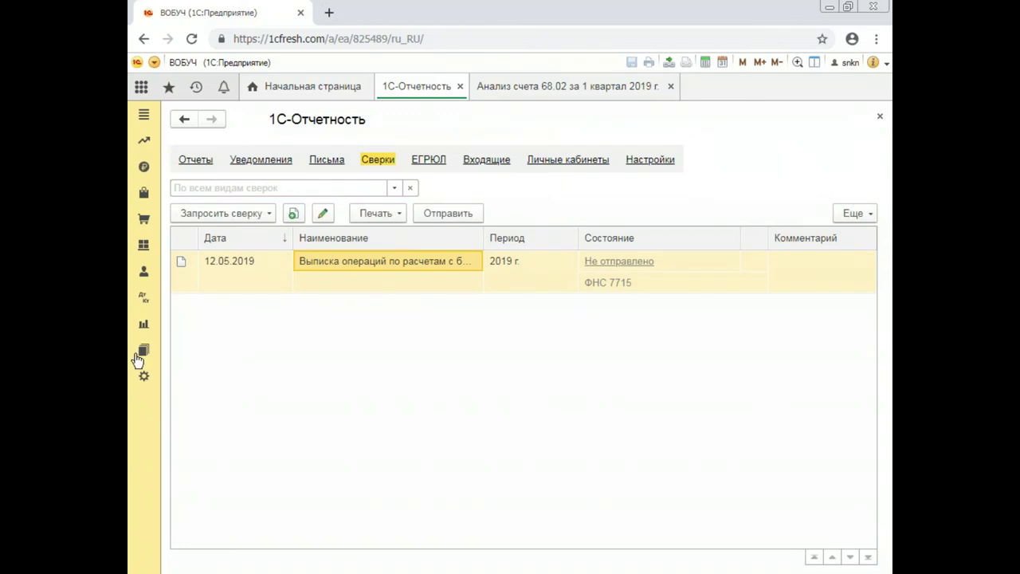
pyautogui.click(250, 214)
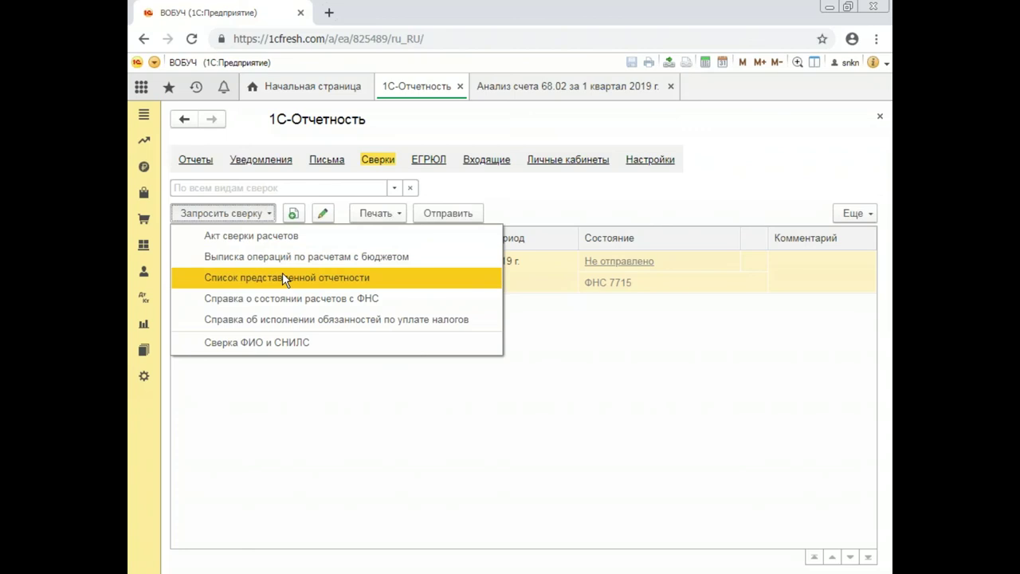
pyautogui.click(792, 464)
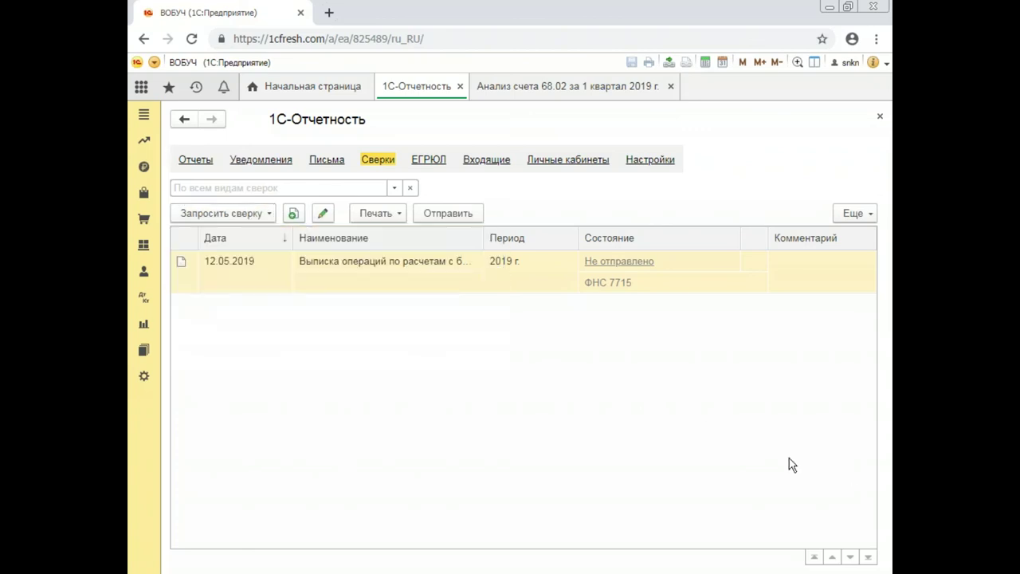
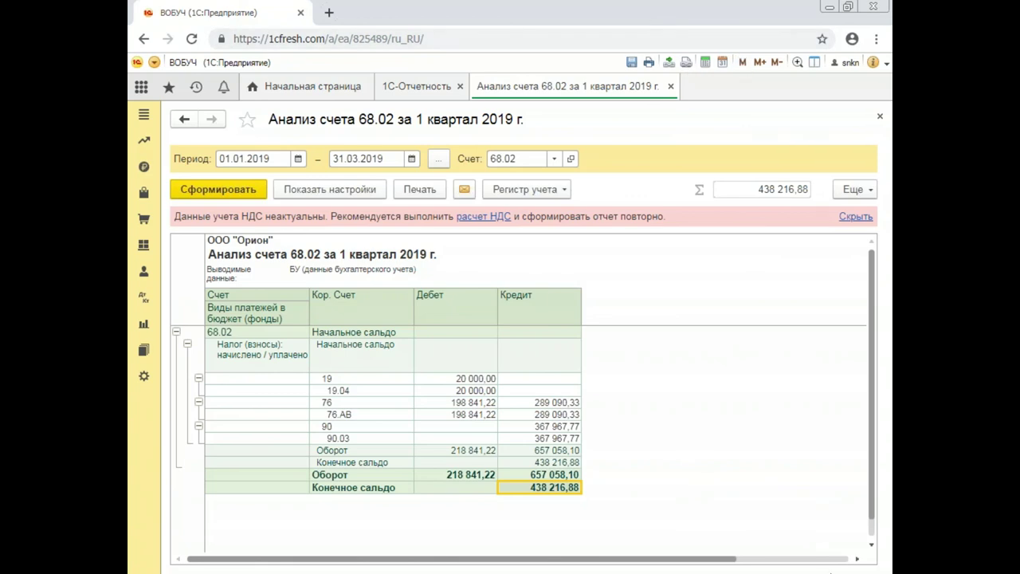
# Switch back to the СверкаИФНС-3л workbook in Excel and examine the VAT underpayment calculation on the расчётпени sheet.
pyautogui.hotkey('alt', 'Tab')
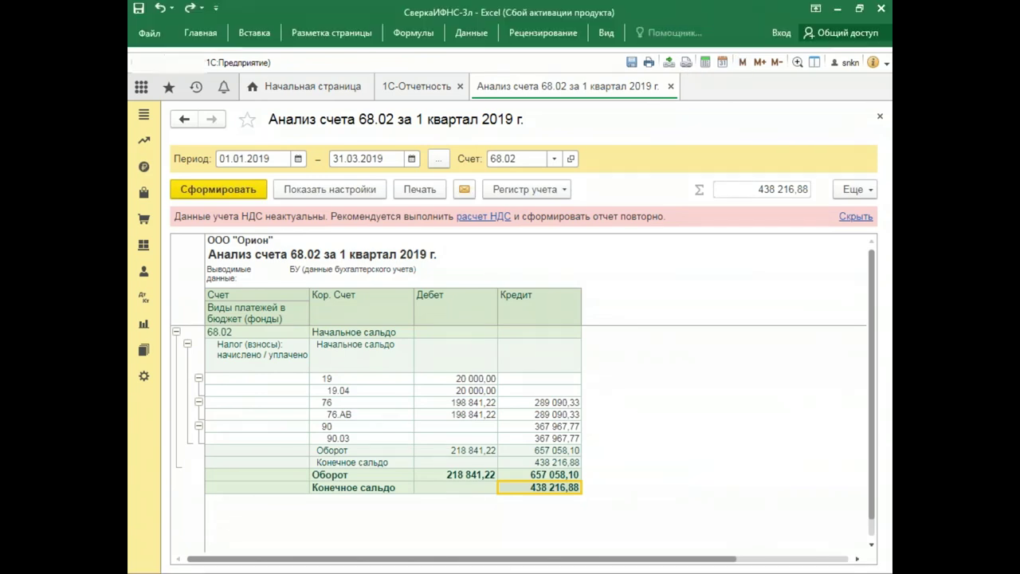
pyautogui.click(300, 549)
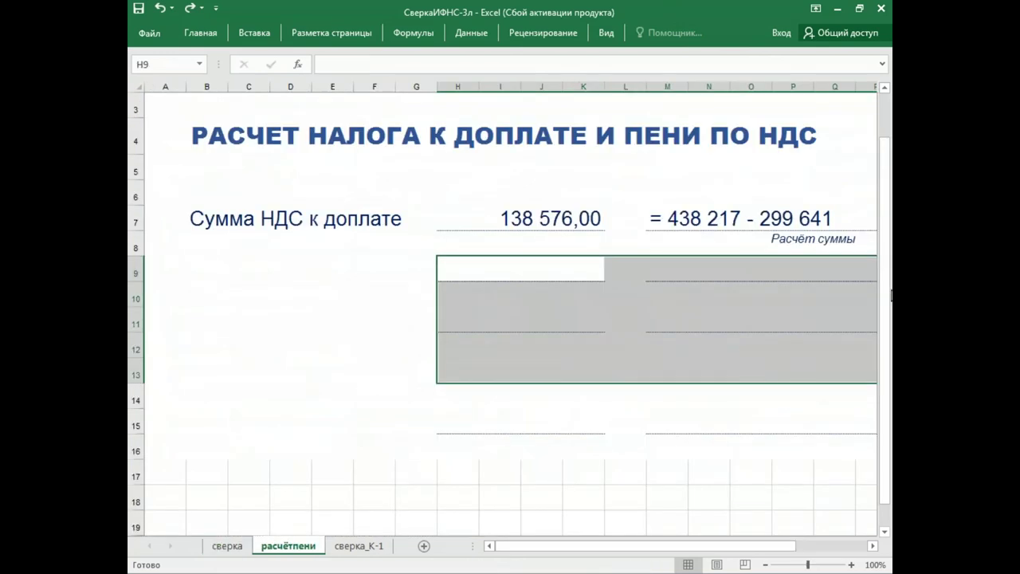
pyautogui.click(873, 547)
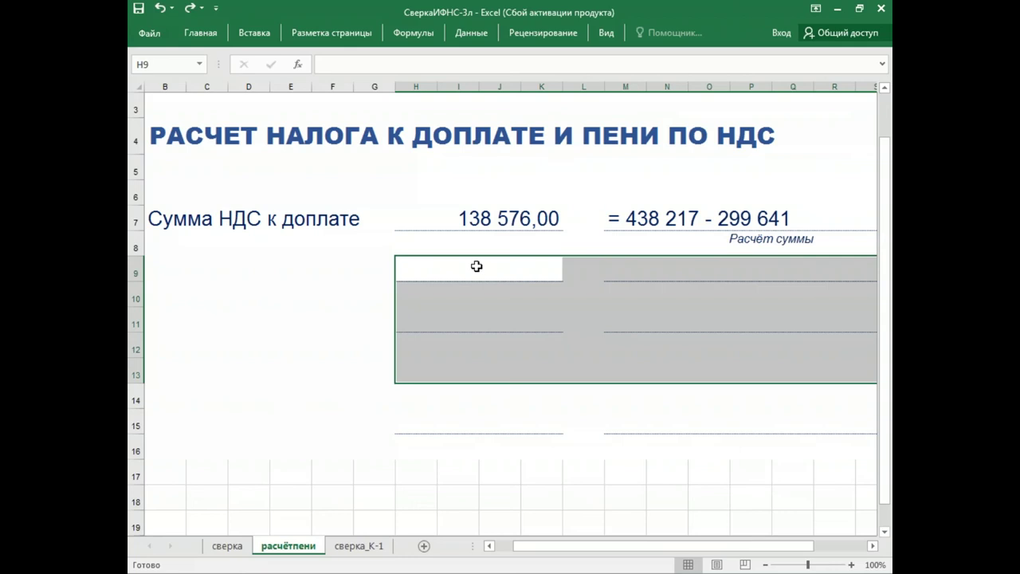
# Enter the label "Возможный штраф" in cell B9, below "Сумма НДС к доплате".
pyautogui.click(501, 270)
pyautogui.press('Left')
pyautogui.press('Left')
pyautogui.press('Left')
pyautogui.press('Left')
pyautogui.press('Left')
pyautogui.press('Left')
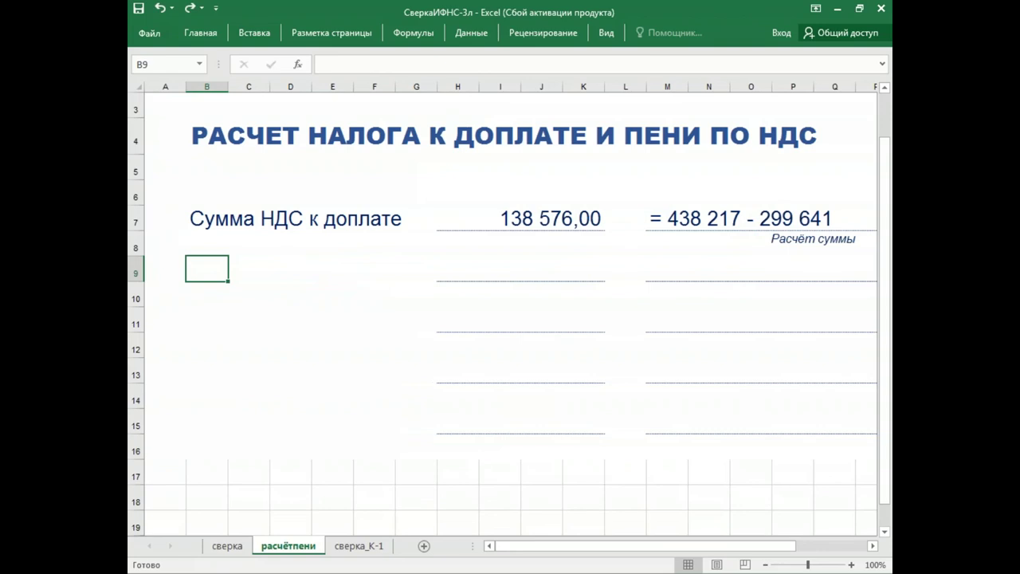
pyautogui.write('D')
pyautogui.press('BackSpace')
pyautogui.write('Возмод')
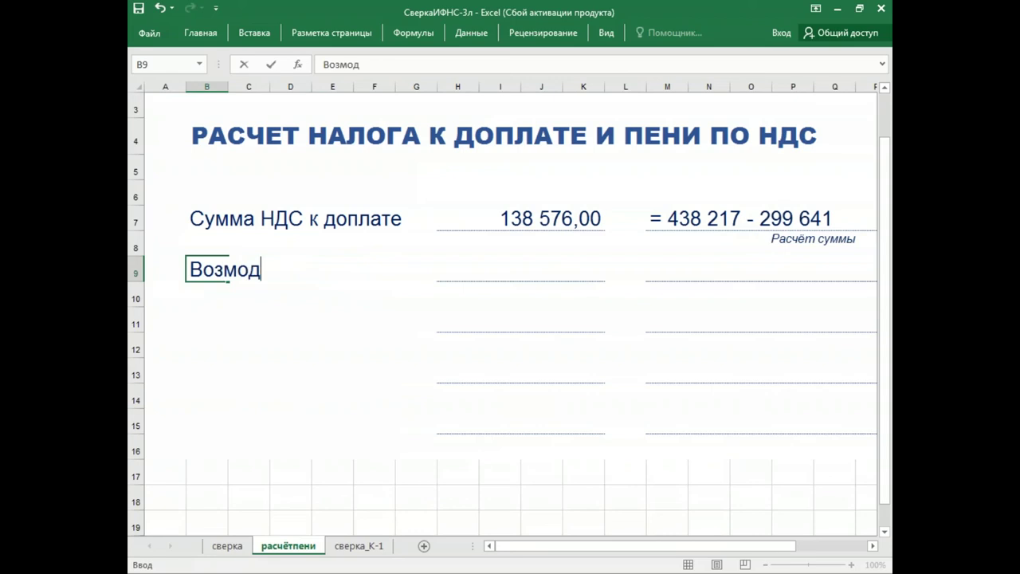
pyautogui.press('BackSpace')
pyautogui.write('жный штраф')
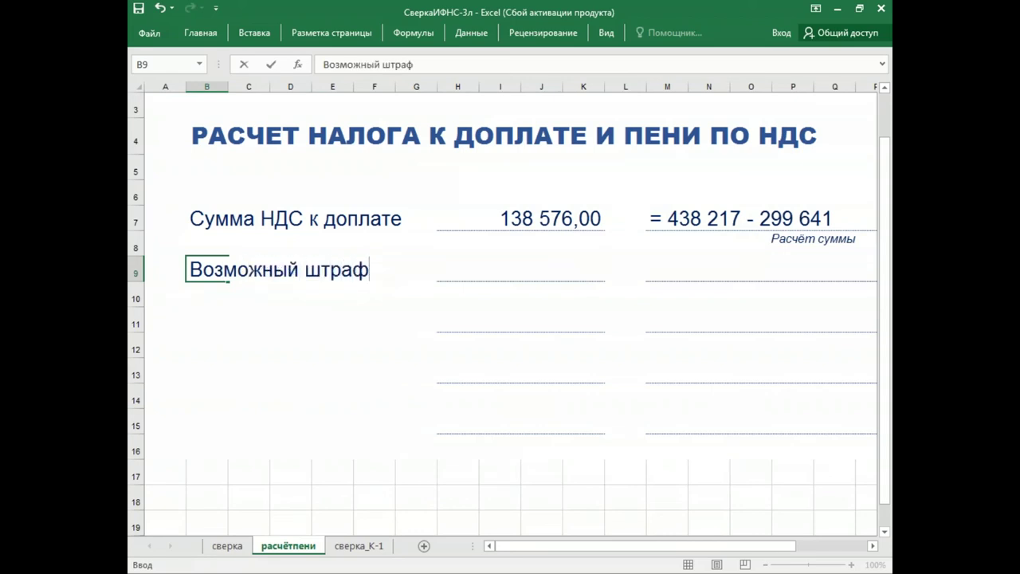
pyautogui.press('Return')
# Calculate the possible fine in cell H9 with the formula =H7*20%.
pyautogui.click(528, 267)
pyautogui.write('=')
pyautogui.click(499, 221)
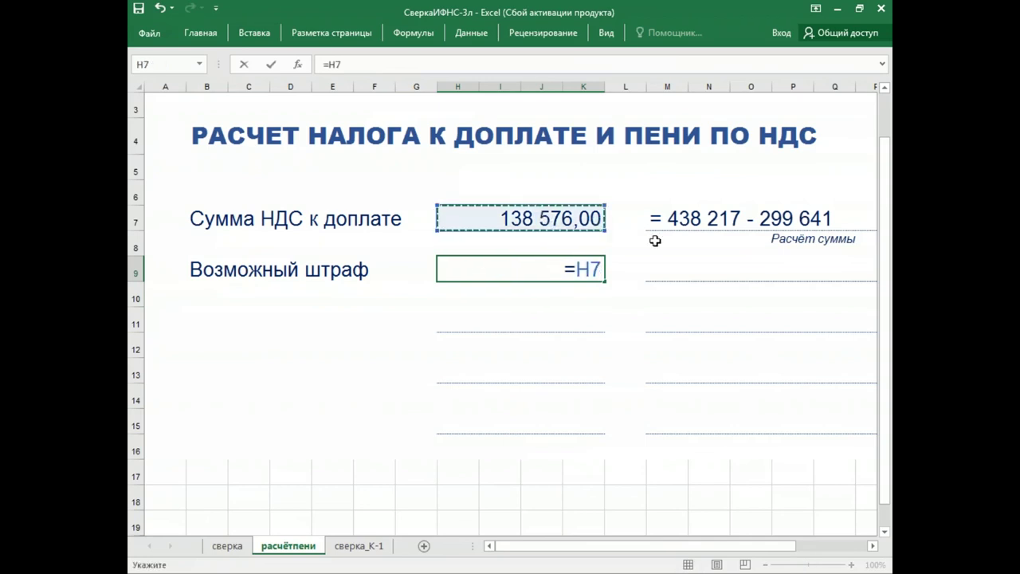
pyautogui.write('*20%')
pyautogui.press('Return')
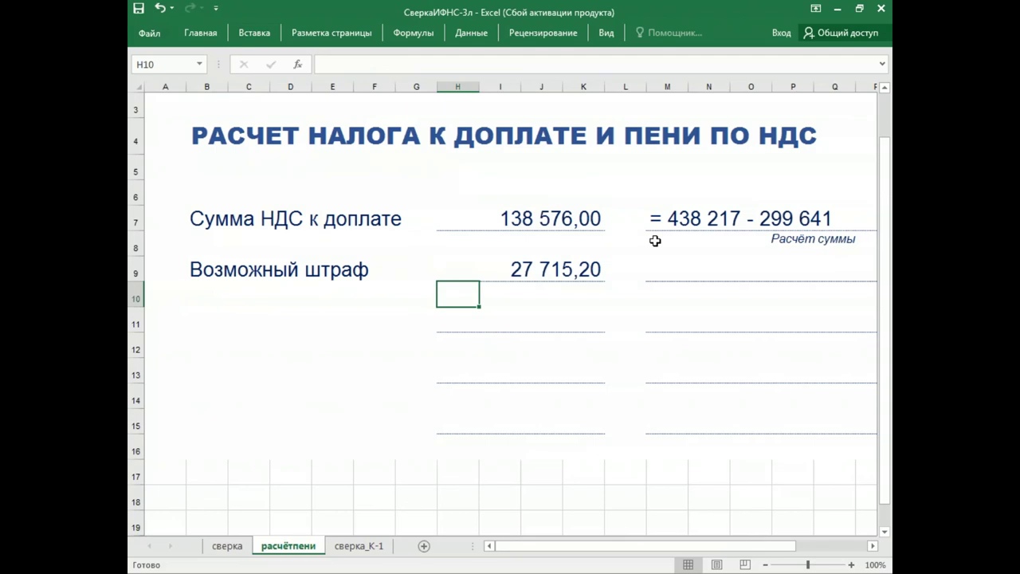
pyautogui.click(552, 271)
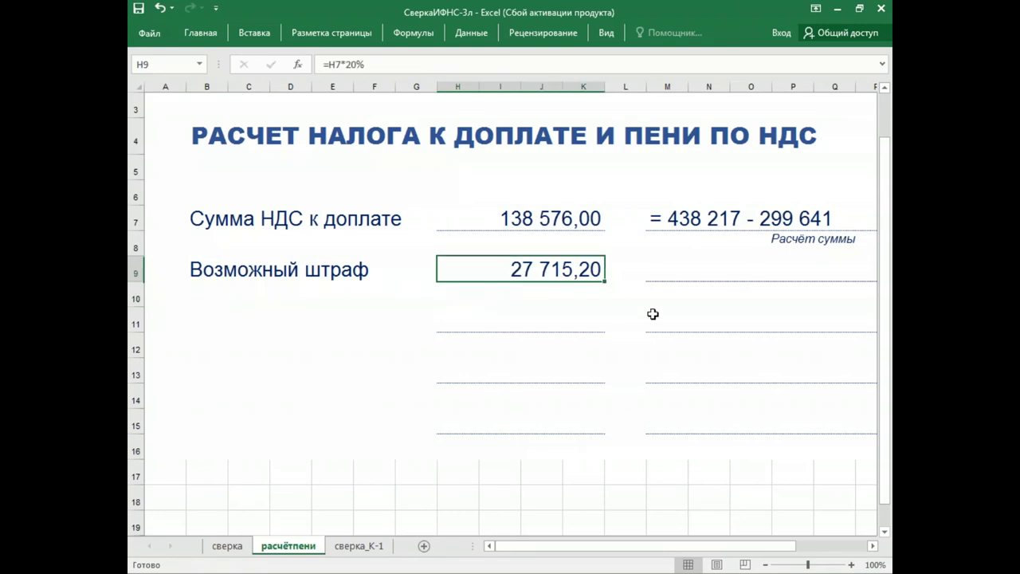
# Enter the label "Рассчет пени" in cell B11, below "Возможный штраф".
pyautogui.click(250, 322)
pyautogui.click(197, 322)
pyautogui.click(205, 270)
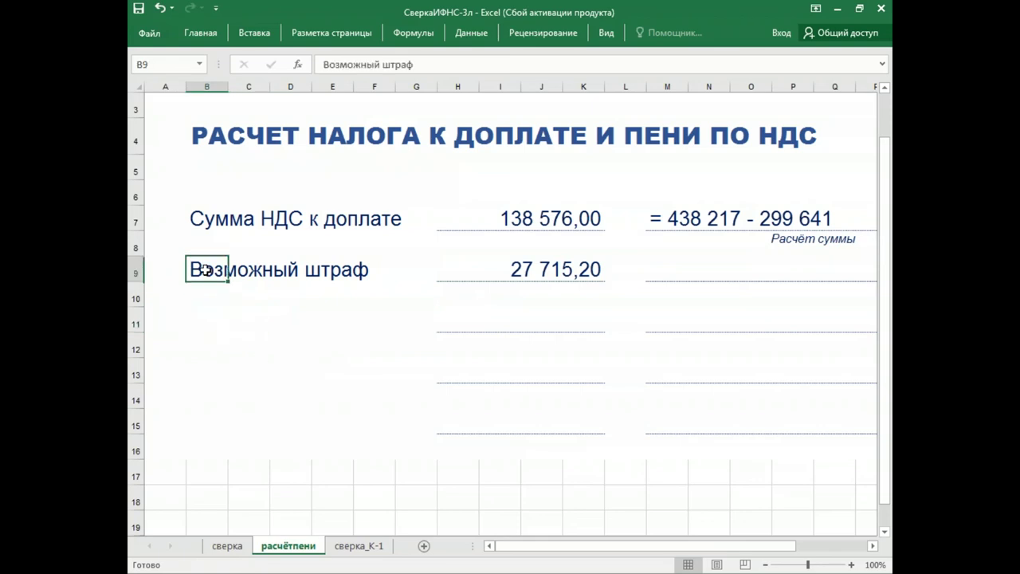
pyautogui.click(182, 328)
pyautogui.click(194, 320)
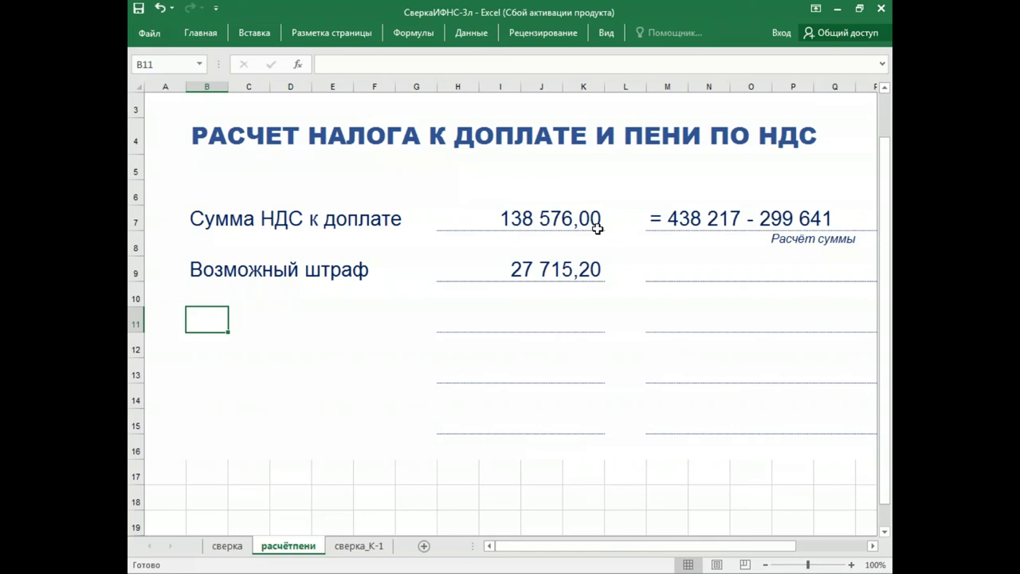
pyautogui.write('Рас')
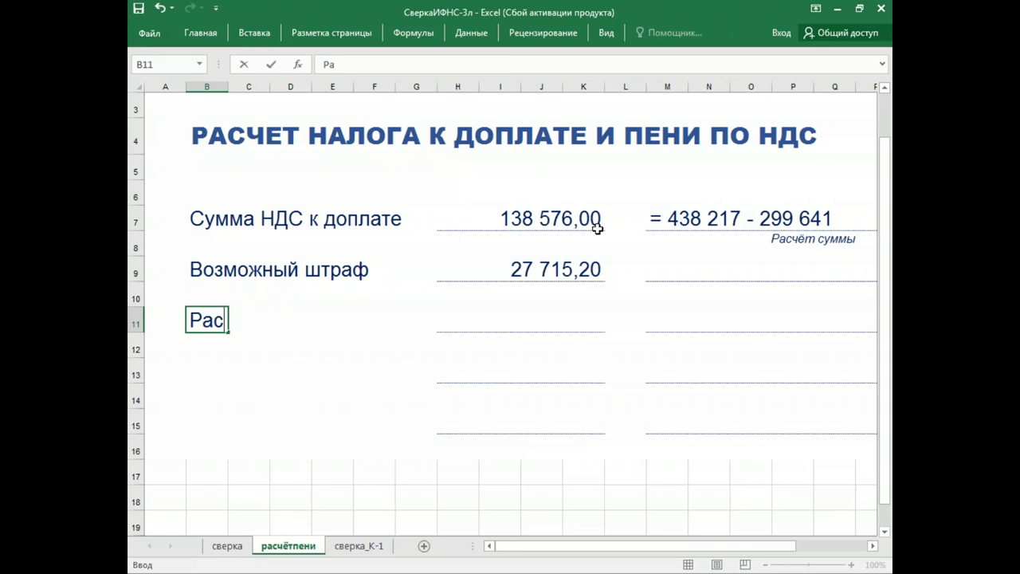
pyautogui.write('счет пени')
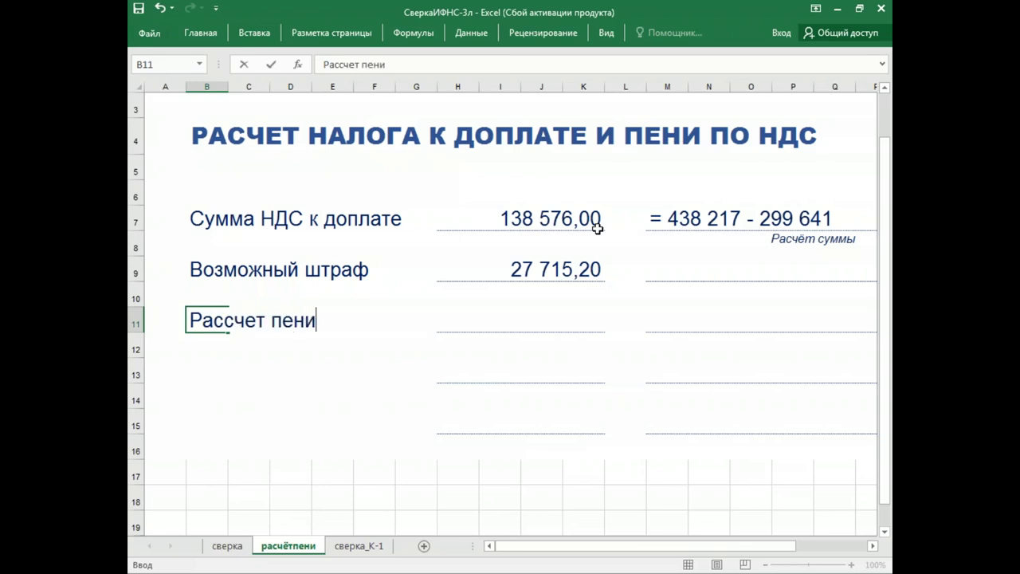
pyautogui.press('Return')
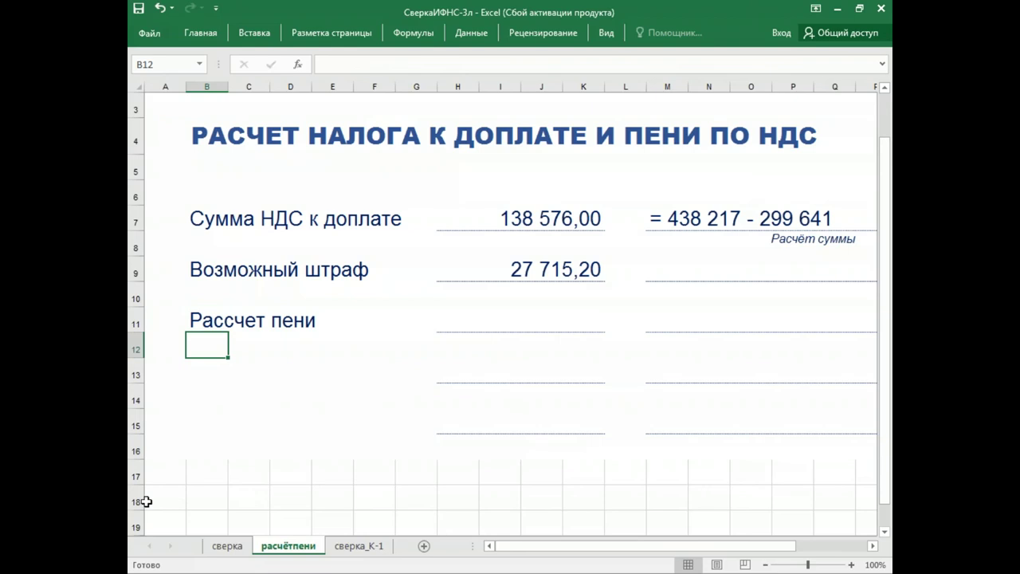
# Examine the payments on the сверка sheet, highlighting the rows of payment orders 23, 75 and 101.
pyautogui.click(227, 547)
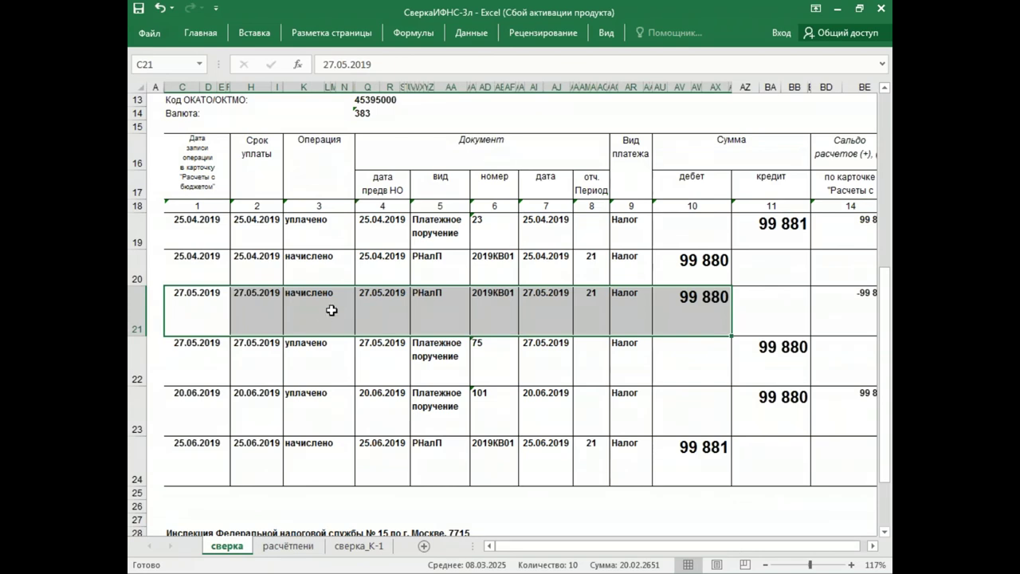
pyautogui.moveTo(180, 228); pyautogui.dragTo(709, 226)
pyautogui.moveTo(193, 368); pyautogui.dragTo(769, 351)
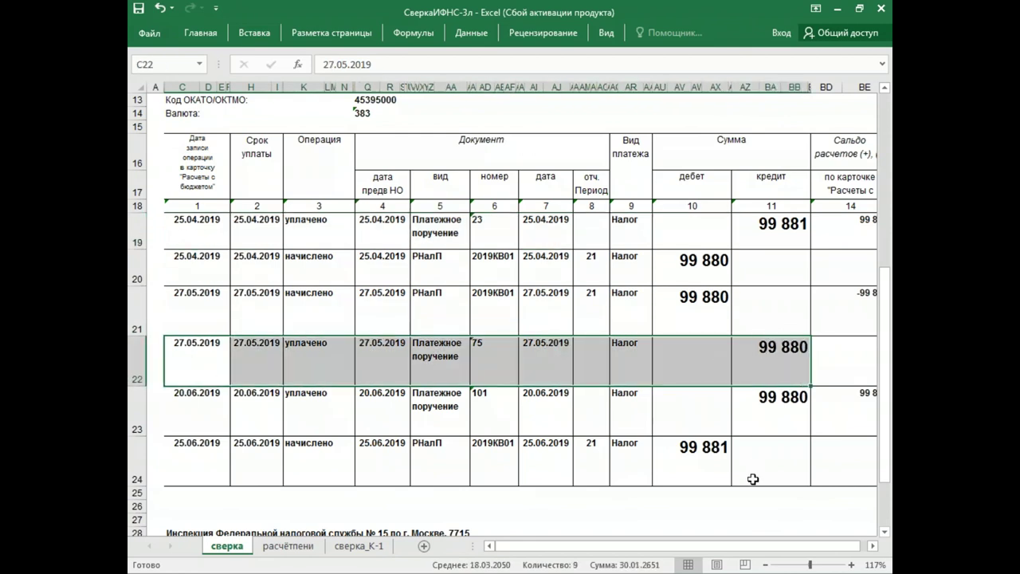
pyautogui.moveTo(169, 409); pyautogui.dragTo(741, 398)
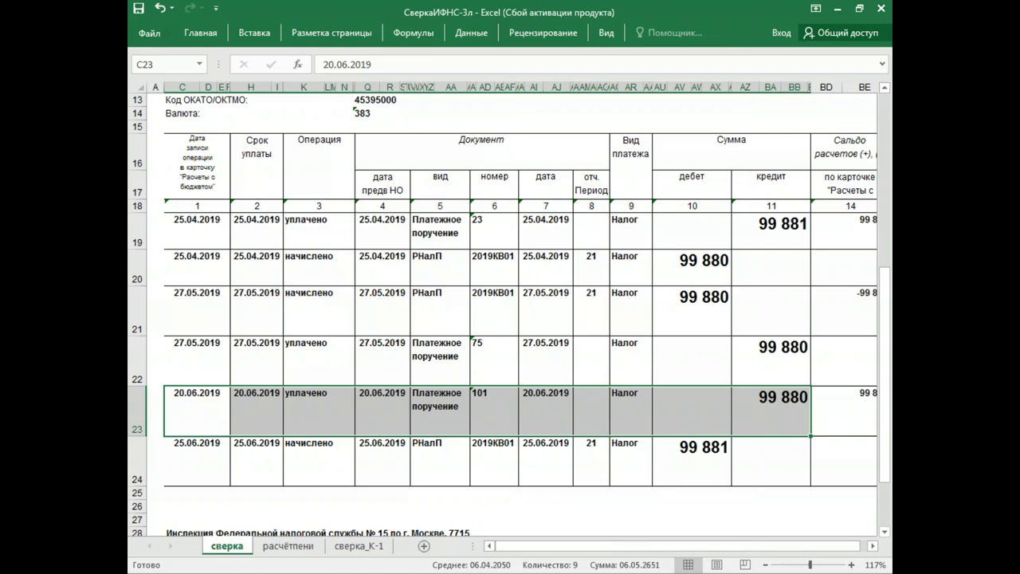
pyautogui.click(765, 239)
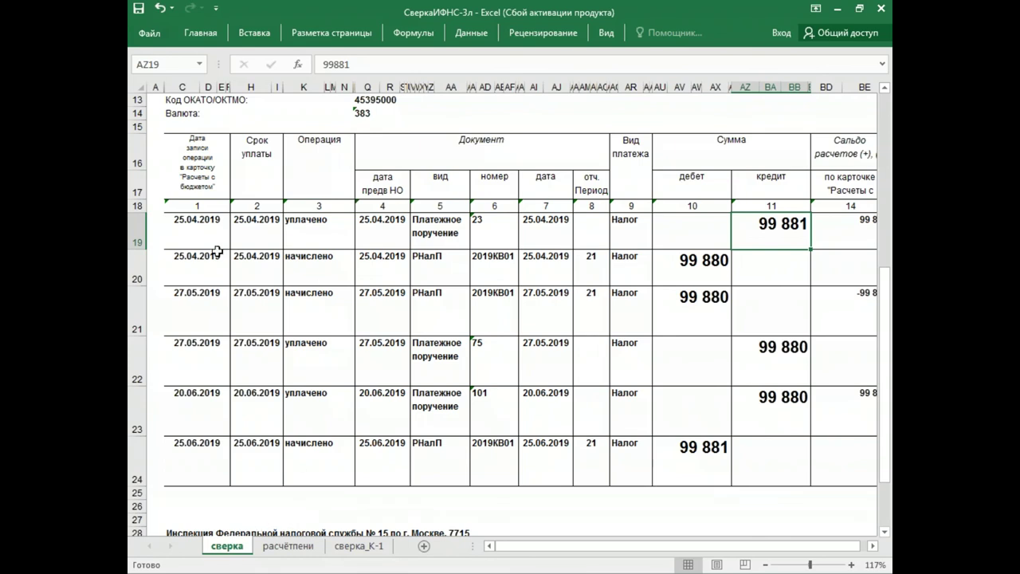
pyautogui.moveTo(180, 243); pyautogui.dragTo(765, 226)
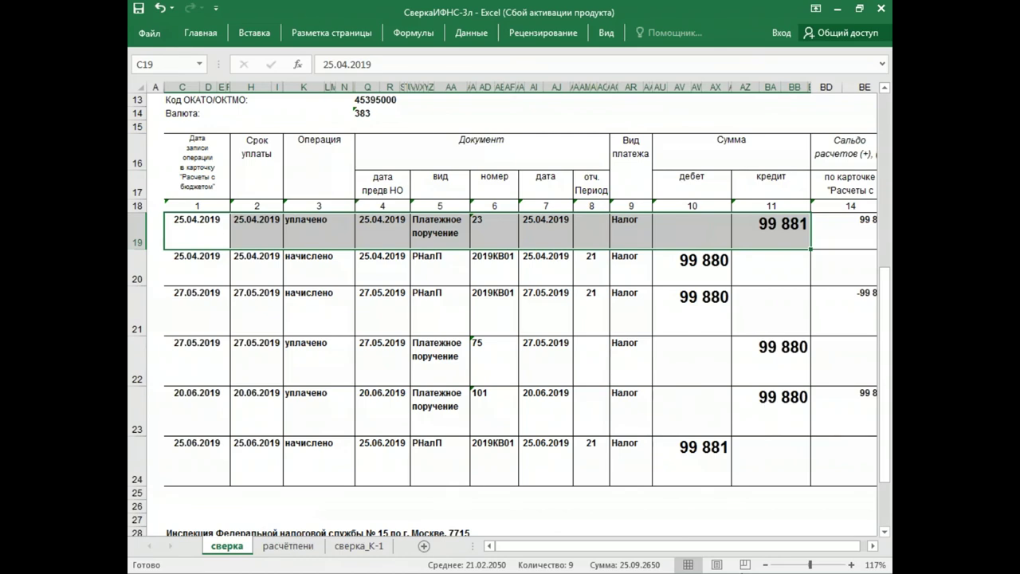
# Extend the label in B11 of the расчётпени sheet to "Рассчет пени по сроку 25.04" and widen column G to fit it.
pyautogui.click(292, 547)
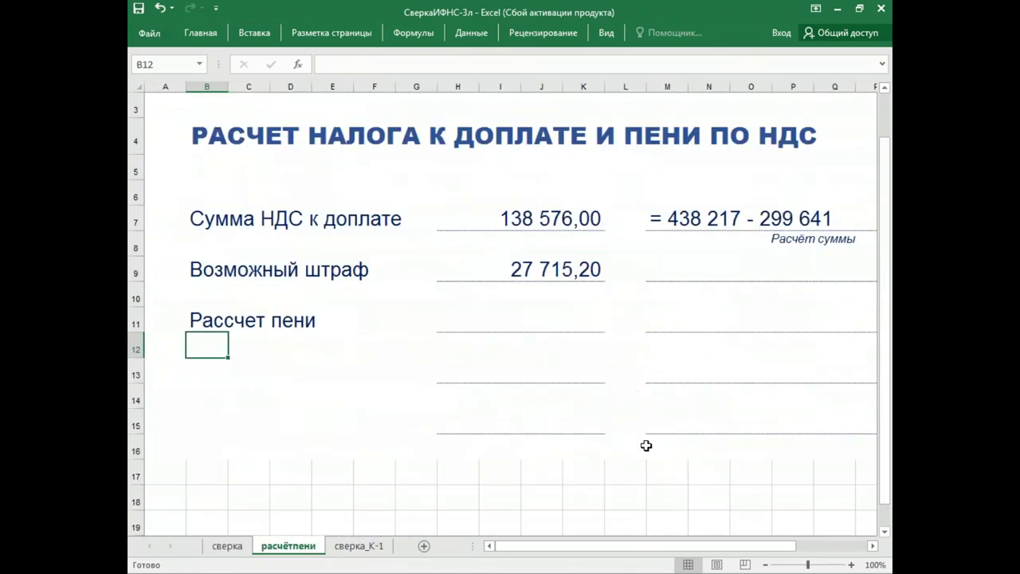
pyautogui.doubleClick(197, 320)
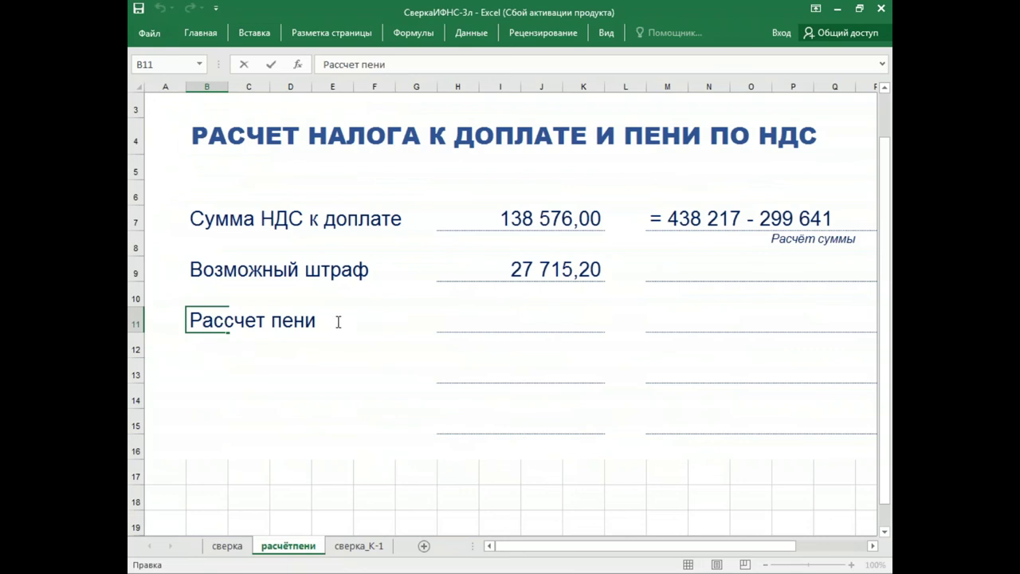
pyautogui.write('по сроку ')
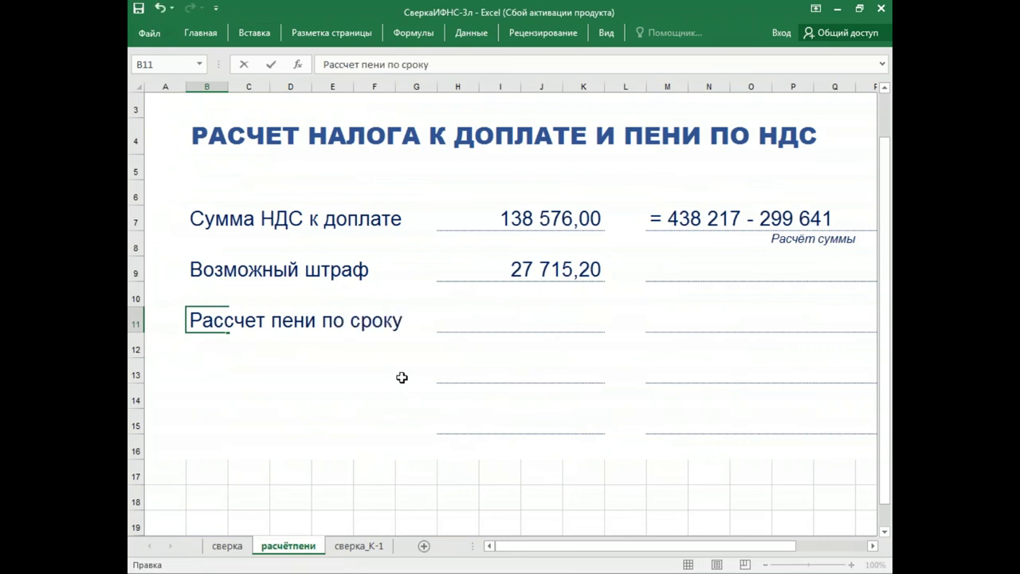
pyautogui.write('25.04')
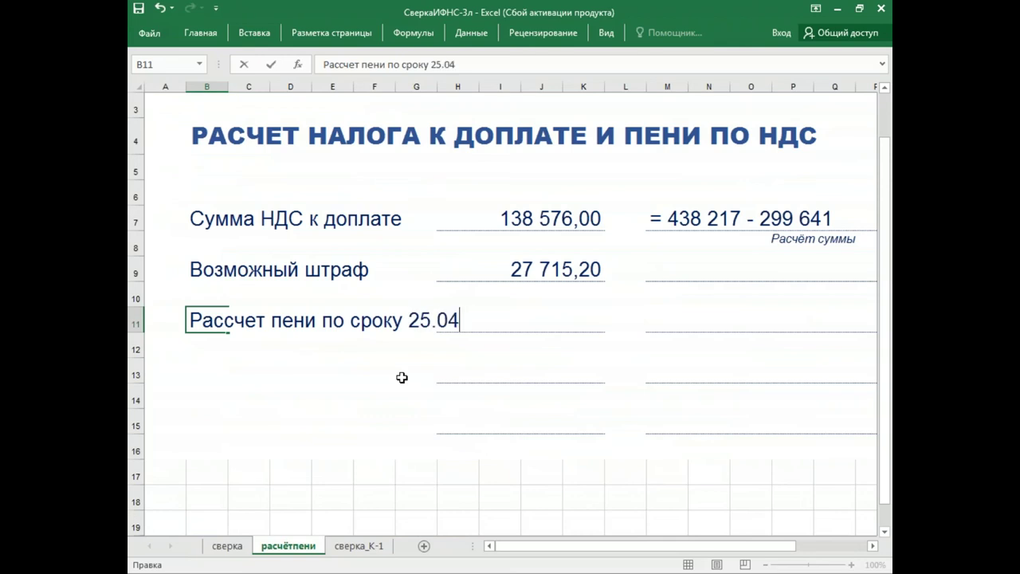
pyautogui.press('Return')
pyautogui.moveTo(437, 86); pyautogui.dragTo(492, 86)
# Copy the "Рассчет пени по сроку 25.04" label from cell B11 to cell B13.
pyautogui.click(197, 319)
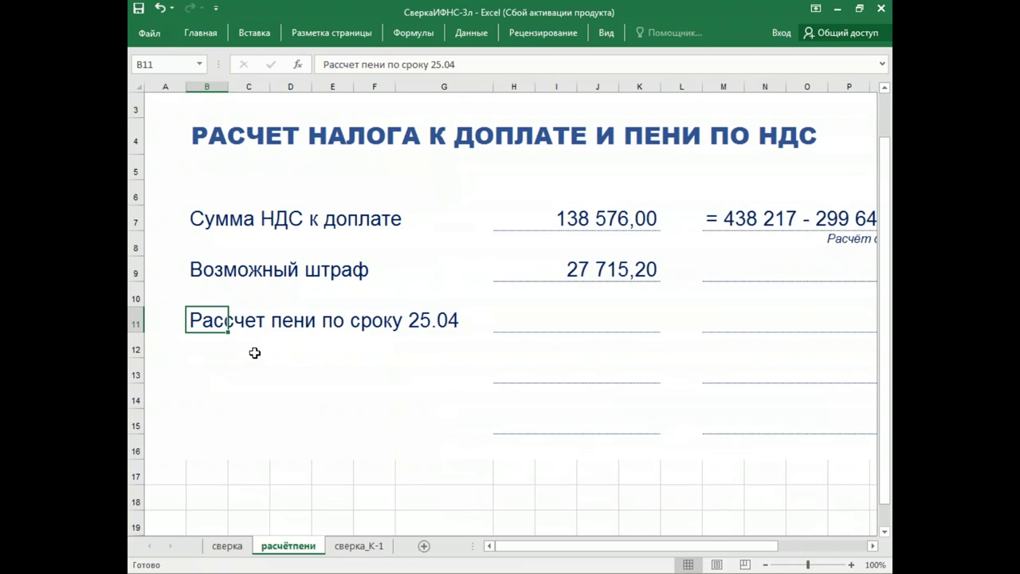
pyautogui.hotkey('ctrl', 'c')
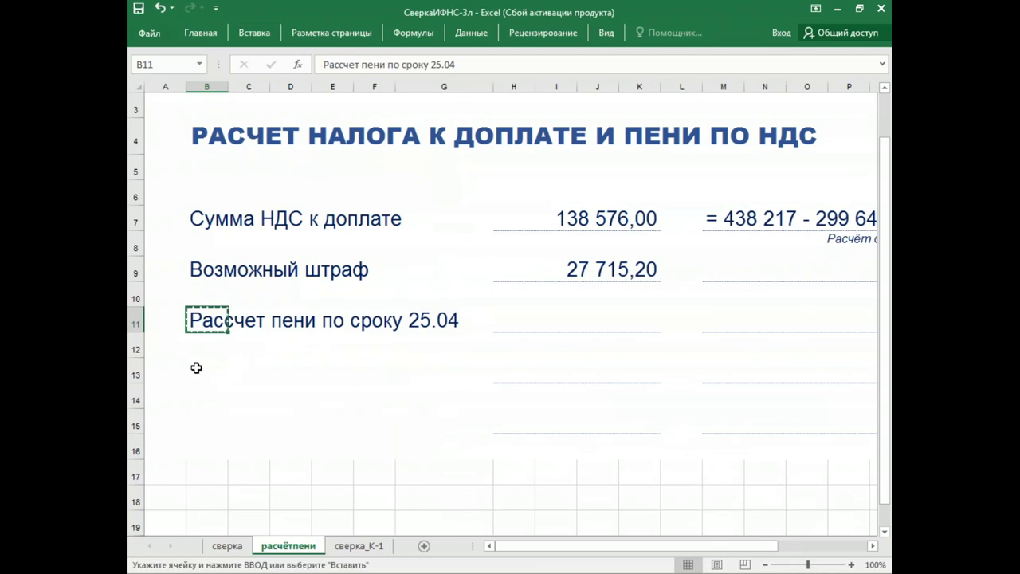
pyautogui.click(198, 366)
pyautogui.hotkey('ctrl', 'v')
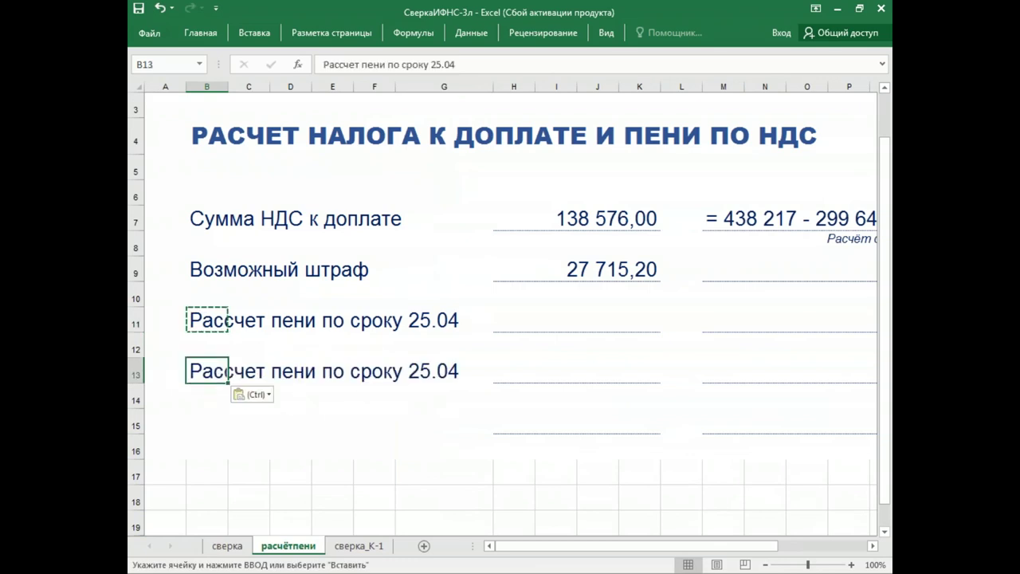
# Change the date in the B13 label to 27.05 so it reads "Рассчет пени по сроку 27.05".
pyautogui.doubleClick(206, 371)
pyautogui.moveTo(420, 372); pyautogui.dragTo(470, 373)
pyautogui.write('7.05')
pyautogui.press('Return')
# Copy the "Рассчет пени по сроку 27.05" label from cell B13 to cell B15.
pyautogui.click(198, 366)
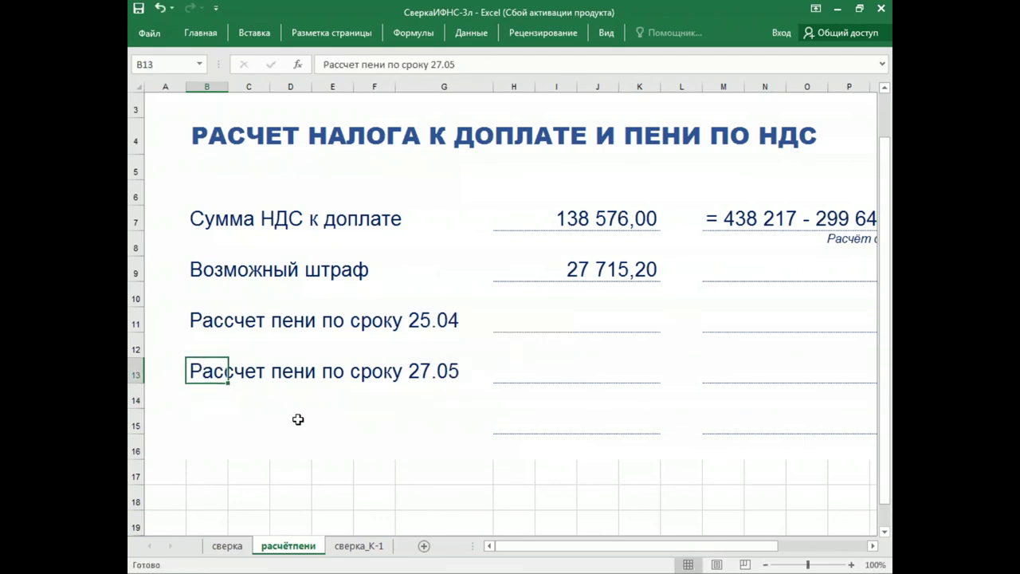
pyautogui.hotkey('ctrl', 'c')
pyautogui.click(200, 419)
pyautogui.hotkey('ctrl', 'v')
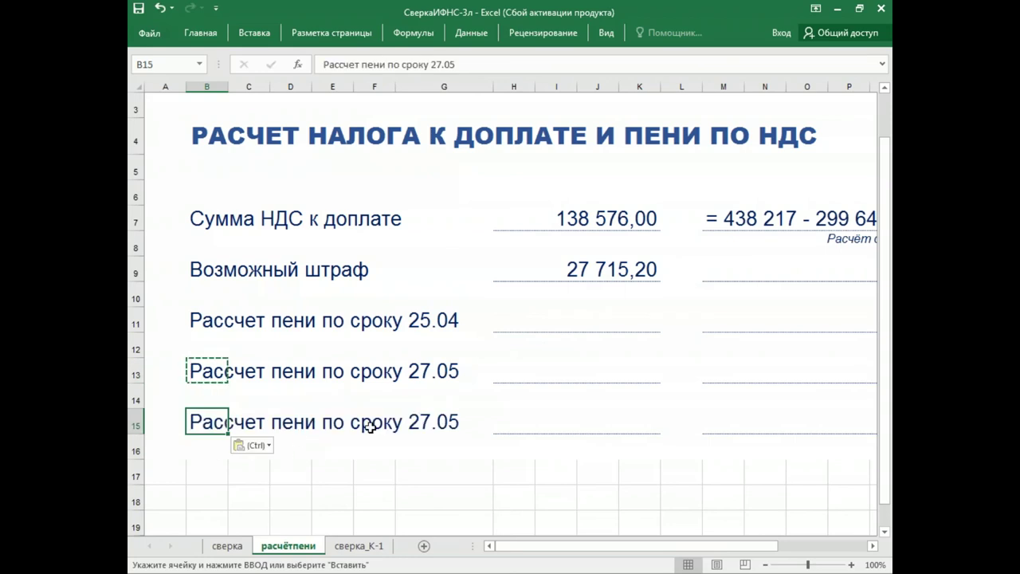
# Change the date in the B15 label to 25.06 so it reads "Рассчет пени по сроку 25.06".
pyautogui.doubleClick(198, 421)
pyautogui.moveTo(408, 422); pyautogui.dragTo(431, 422)
pyautogui.write('25')
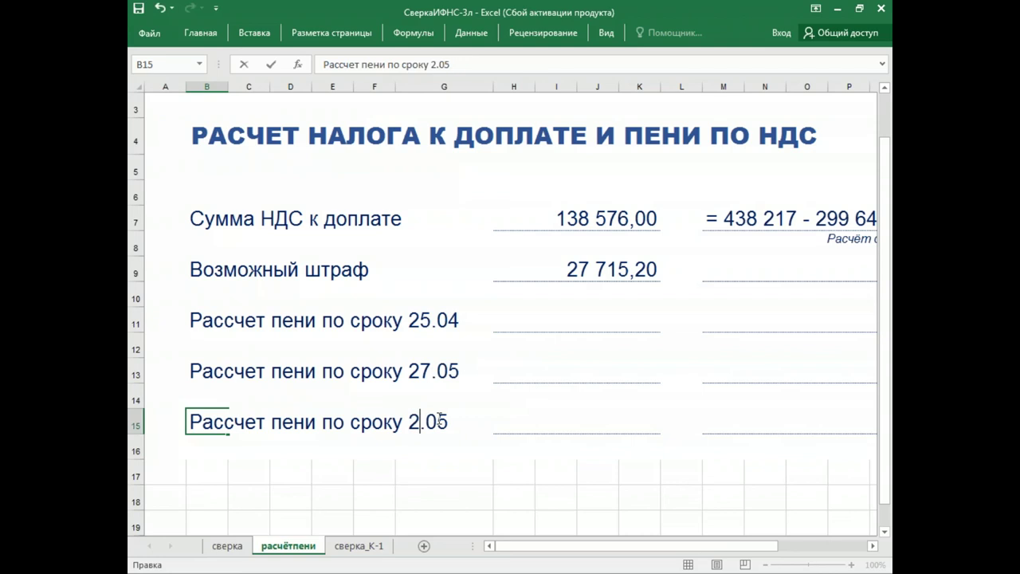
pyautogui.press('End')
pyautogui.press('BackSpace')
pyautogui.write('6')
pyautogui.press('Return')
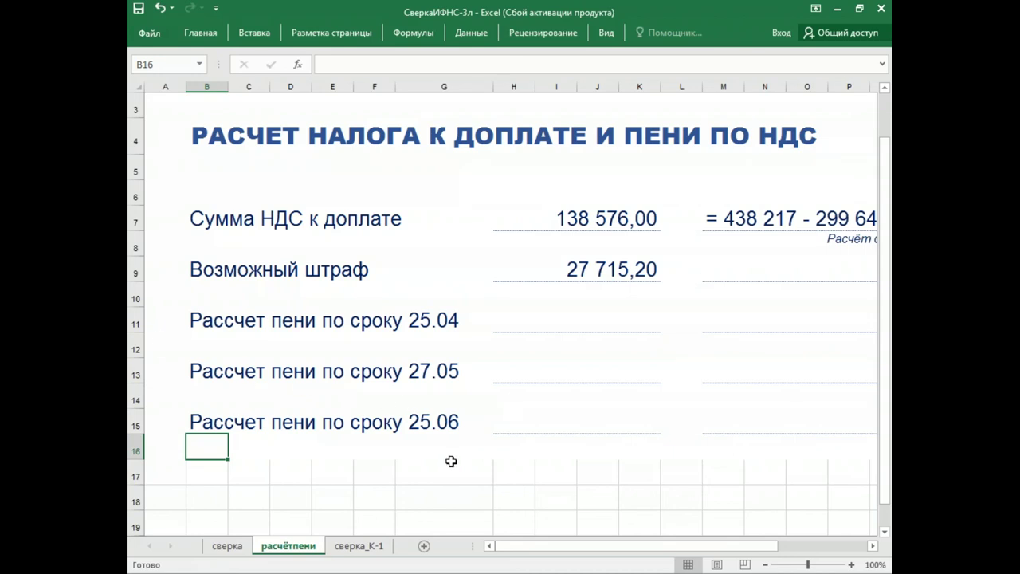
# Enter the formula =138576/3 in cell H11, in the "Рассчет пени по сроку 25.04" row.
pyautogui.click(591, 321)
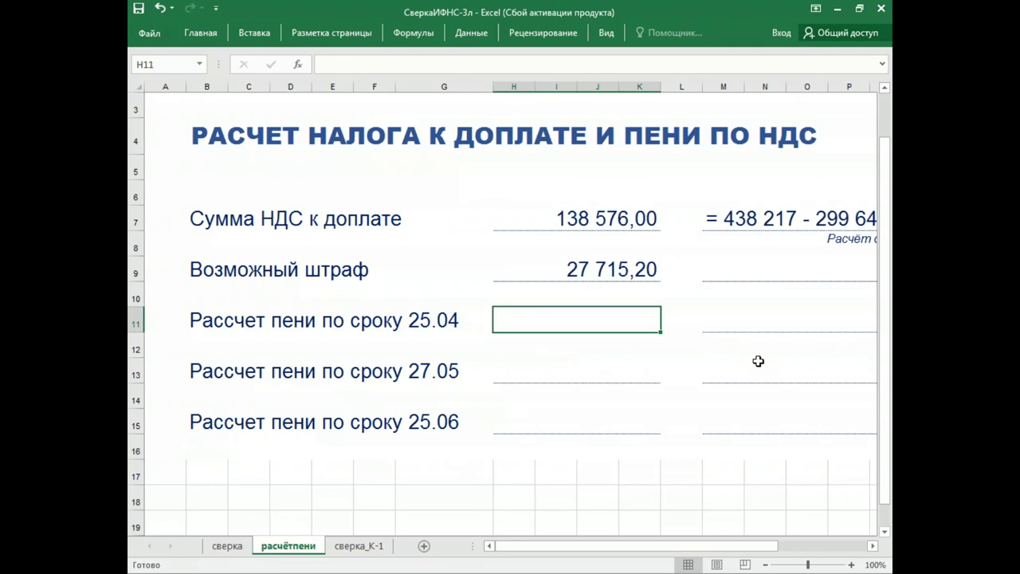
pyautogui.write('=138')
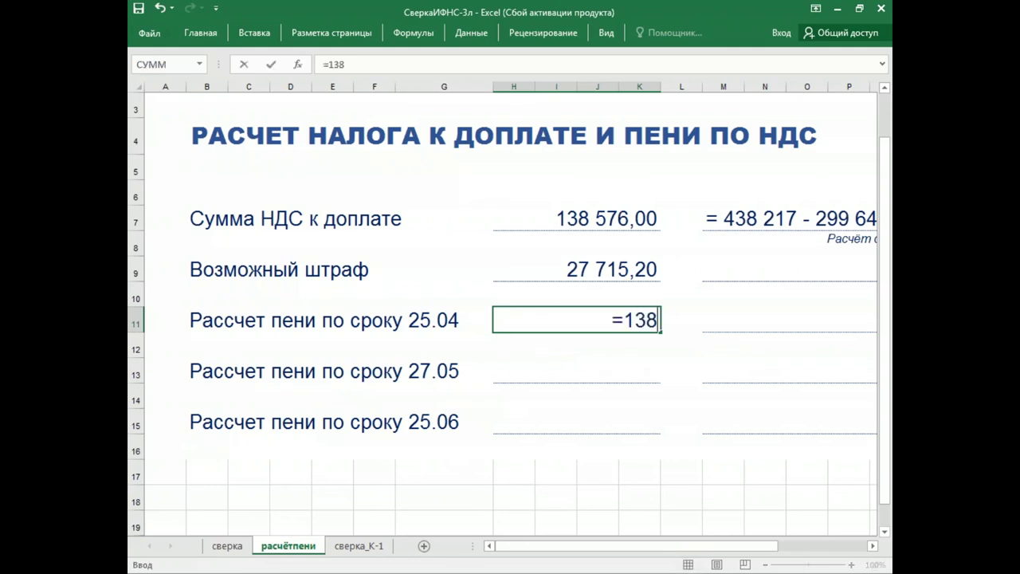
pyautogui.write('576')
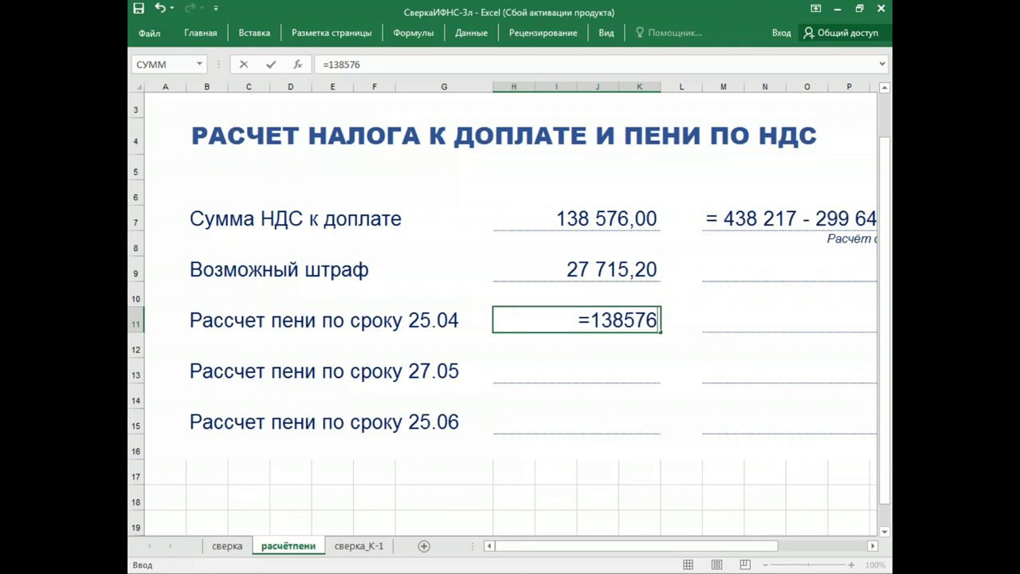
pyautogui.write('/3')
pyautogui.press('Return')
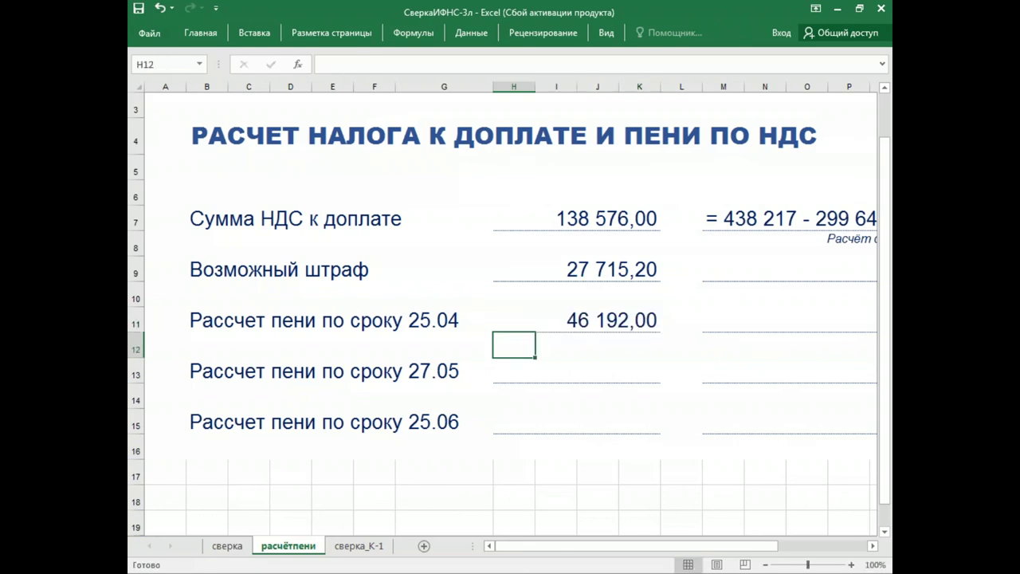
pyautogui.click(577, 370)
pyautogui.write('46192')
pyautogui.press('Return')
pyautogui.press('Down')
# Copy the =138576/3 formula from cell H11 to cells H13 and H15 for the 27.05 and 25.06 due dates.
pyautogui.press('Up')
pyautogui.press('Up')
pyautogui.press('Up')
pyautogui.press('Up')
pyautogui.hotkey('ctrl', 'c')
pyautogui.press('Down')
pyautogui.press('Down')
pyautogui.hotkey('ctrl', 'v')
pyautogui.press('Down')
pyautogui.press('Down')
pyautogui.hotkey('ctrl', 'v')
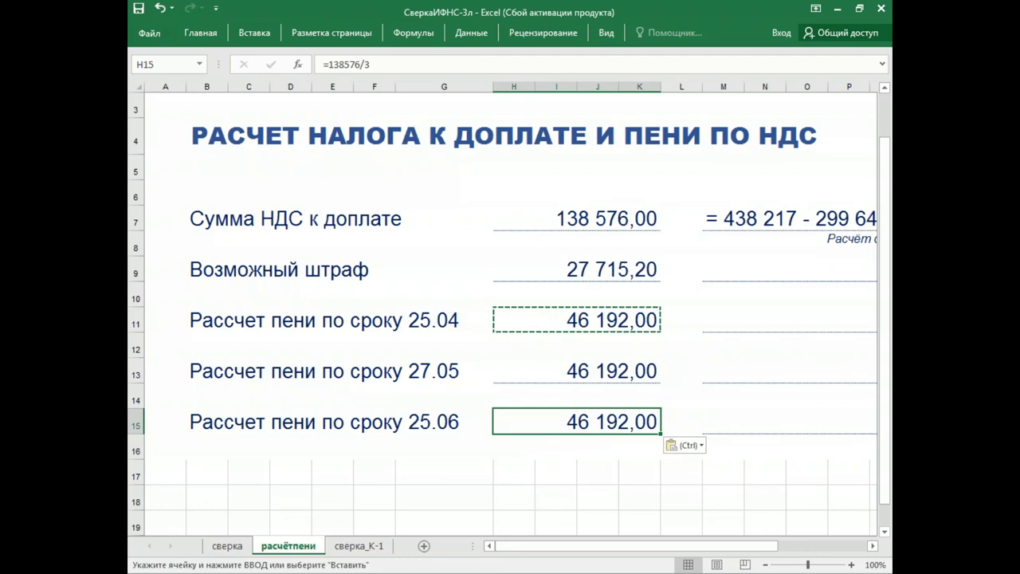
# Switch to the slide presentation and advance to slide 19 to read how penalties are calculated.
pyautogui.hotkey('alt', 'Tab')
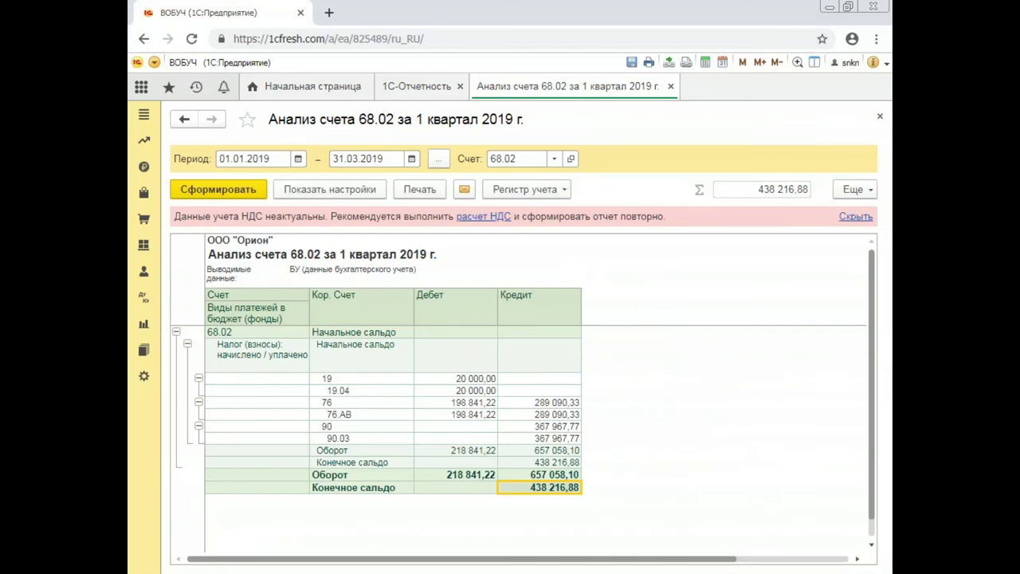
pyautogui.hotkey('alt', 'Tab')
pyautogui.click(555, 367)
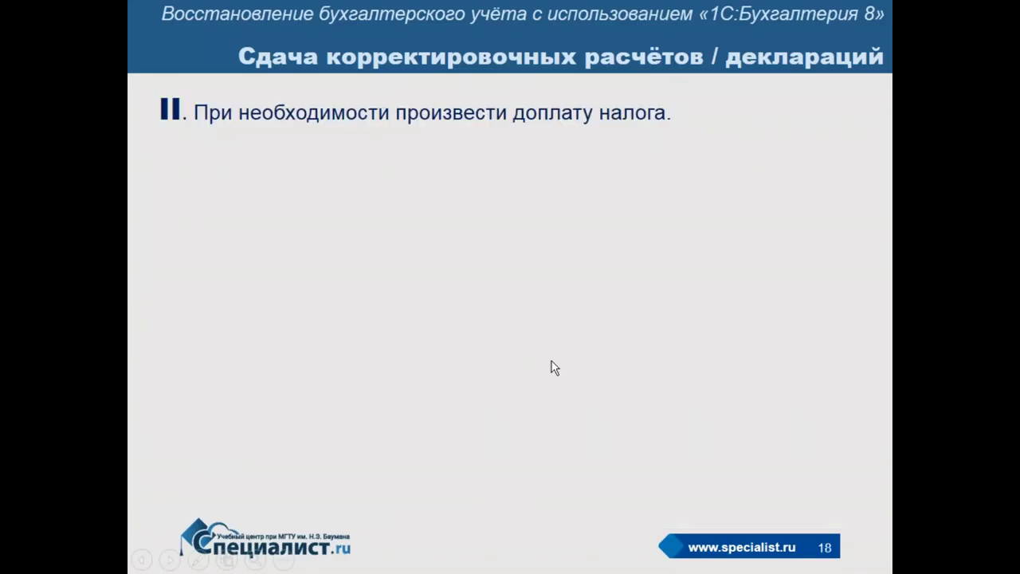
pyautogui.click(551, 361)
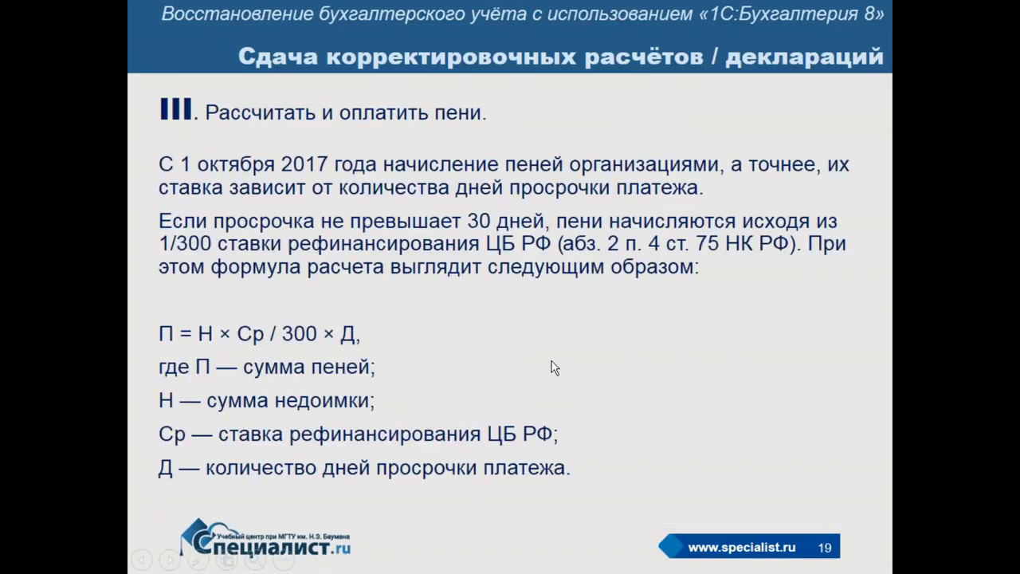
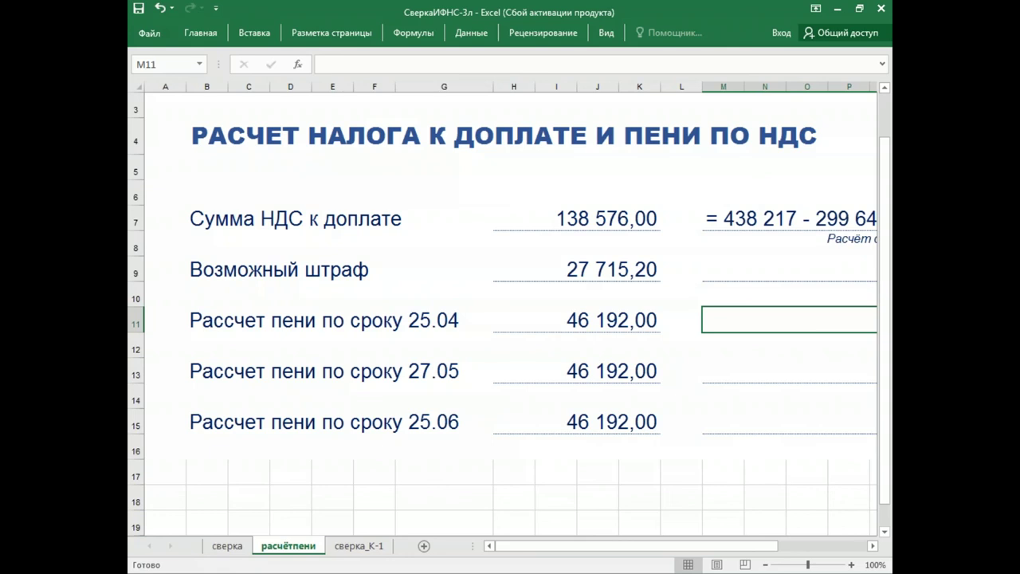
pyautogui.press('Right')
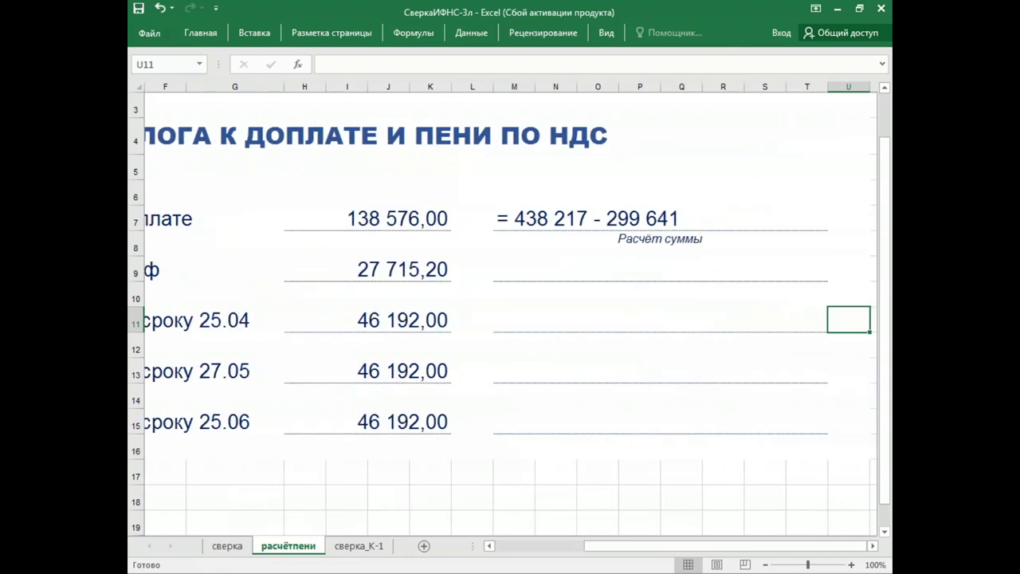
pyautogui.press('Left')
pyautogui.press('Left')
pyautogui.press('Left')
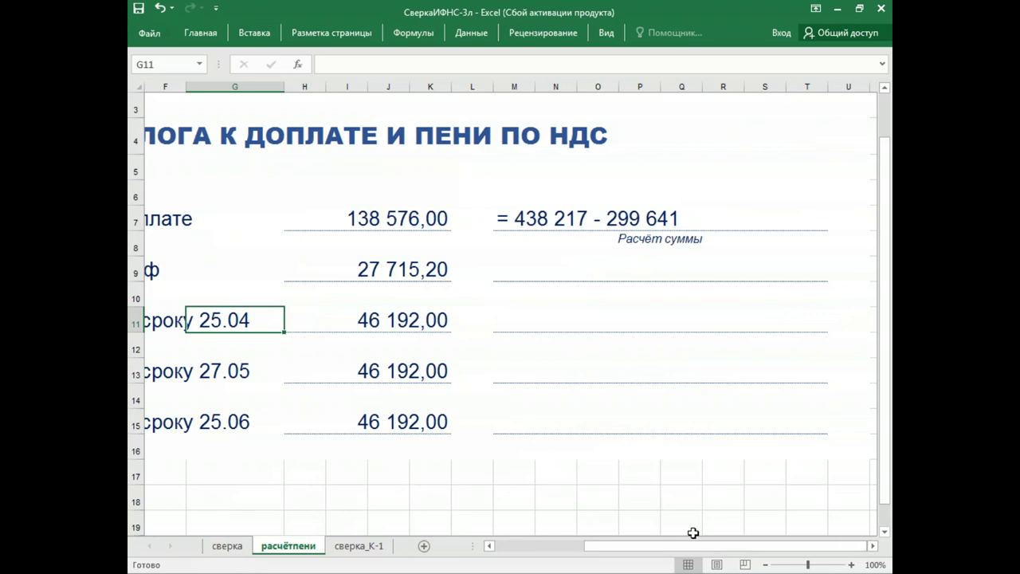
pyautogui.press('Right')
pyautogui.press('Right')
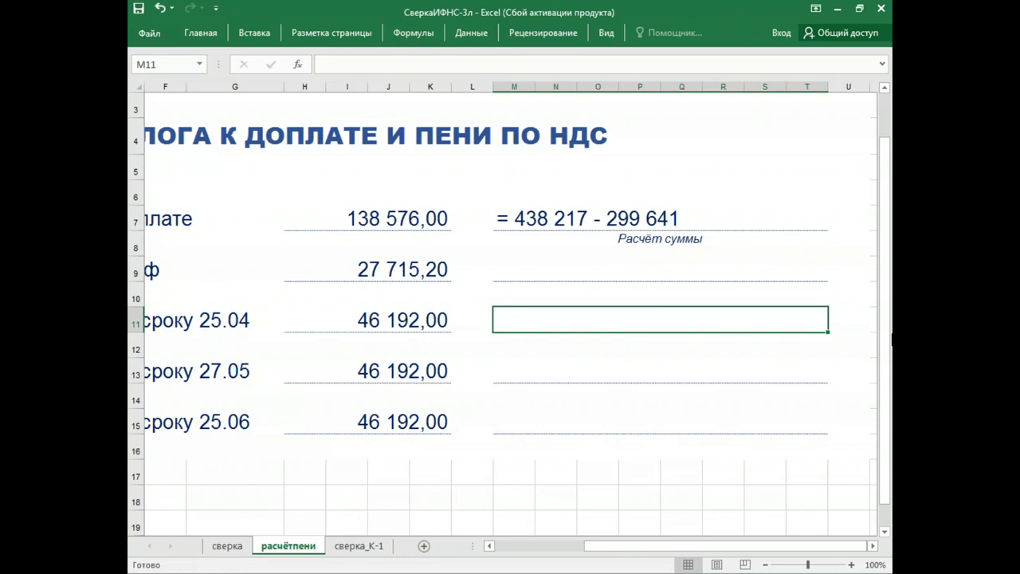
pyautogui.press('Left')
pyautogui.press('Left')
pyautogui.press('Left')
pyautogui.press('Left')
pyautogui.press('Left')
pyautogui.press('Left')
pyautogui.press('Left')
pyautogui.press('Left')
pyautogui.press('Left')
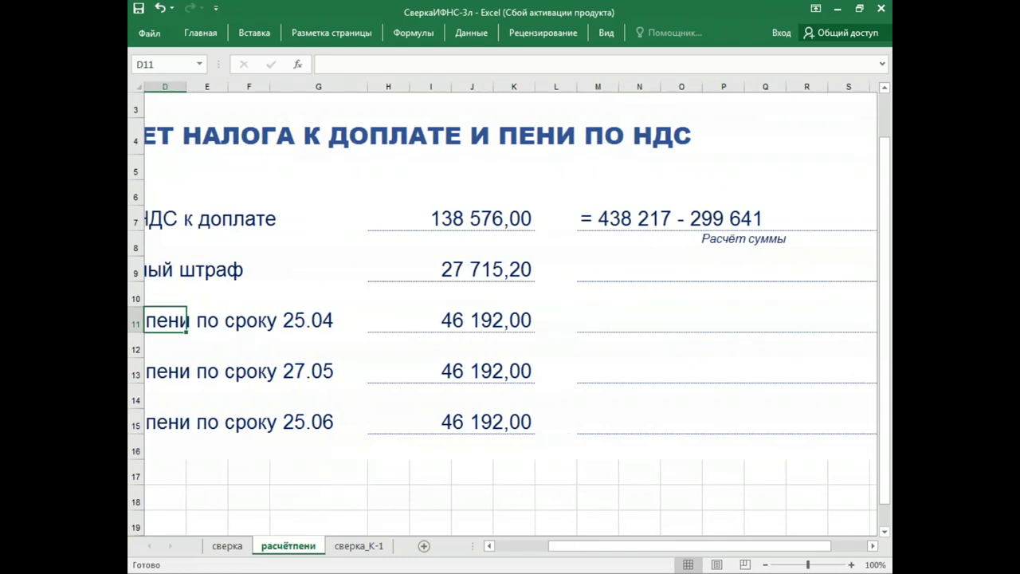
pyautogui.press('Left')
pyautogui.press('Left')
pyautogui.press('Left')
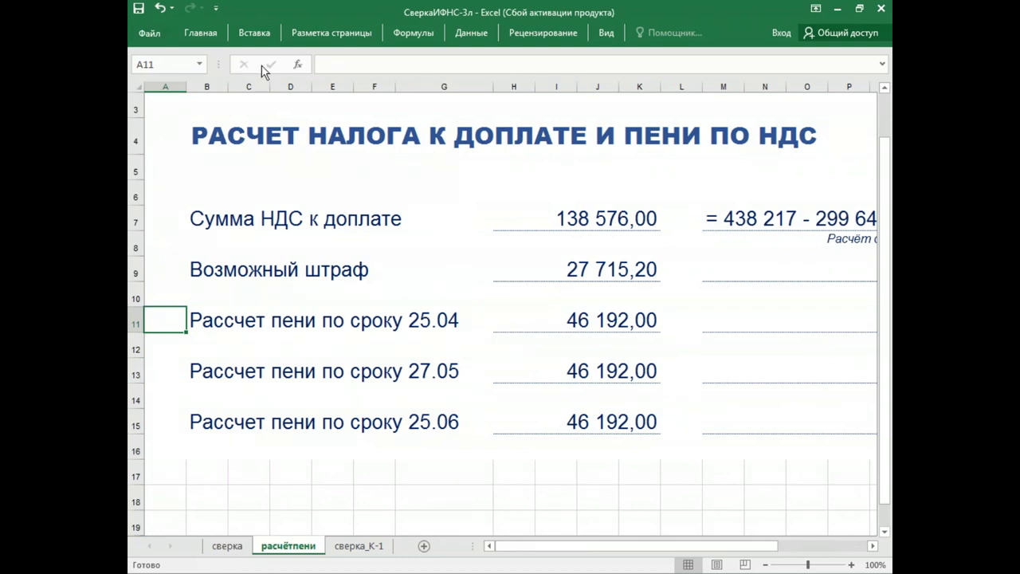
# Enter the subtitle "Бухгалтерская справка от 01.07.2019 г." in cell B5, below the sheet's main heading.
pyautogui.click(201, 167)
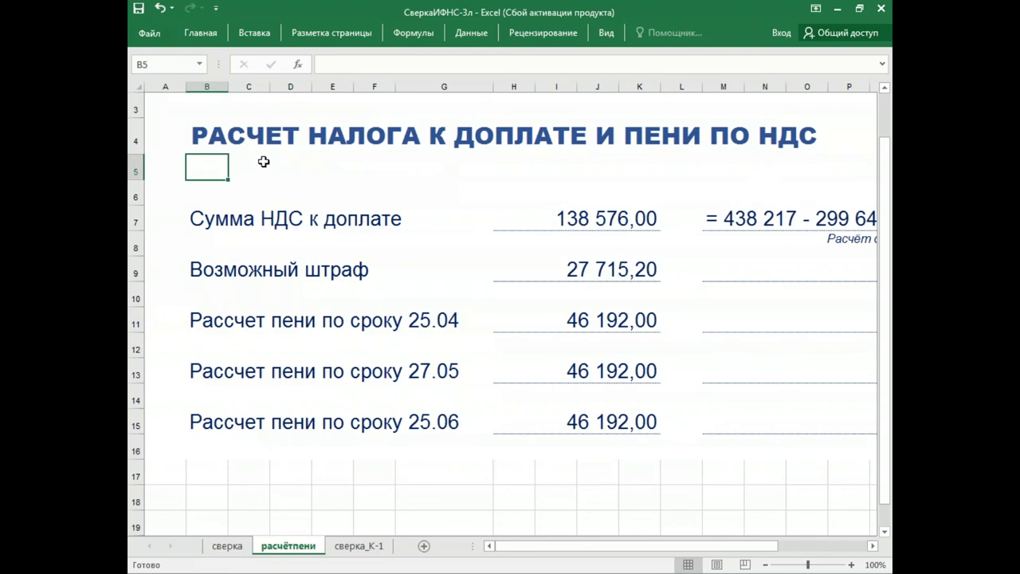
pyautogui.write('Бухгалтерск')
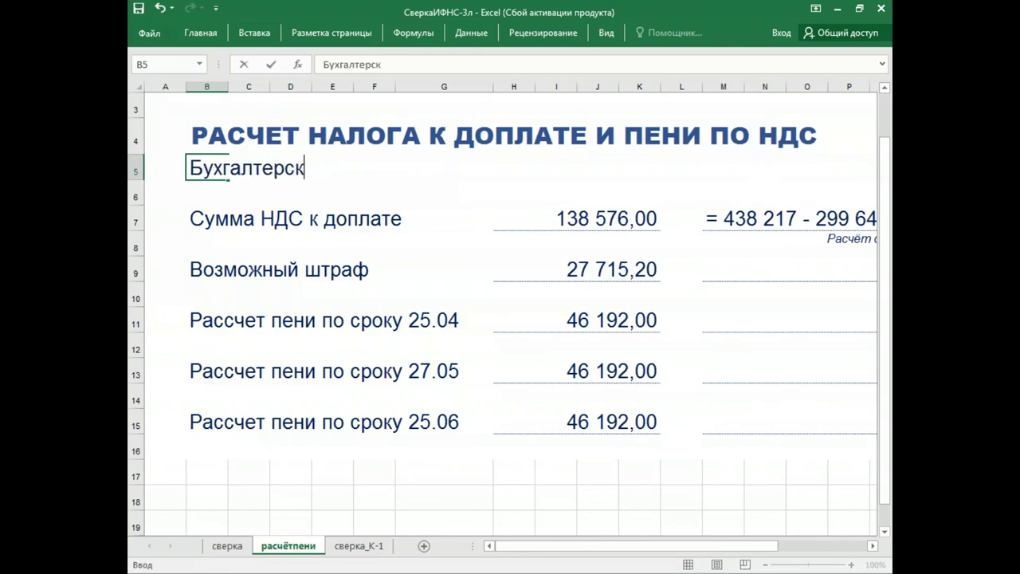
pyautogui.write('ая справка от ')
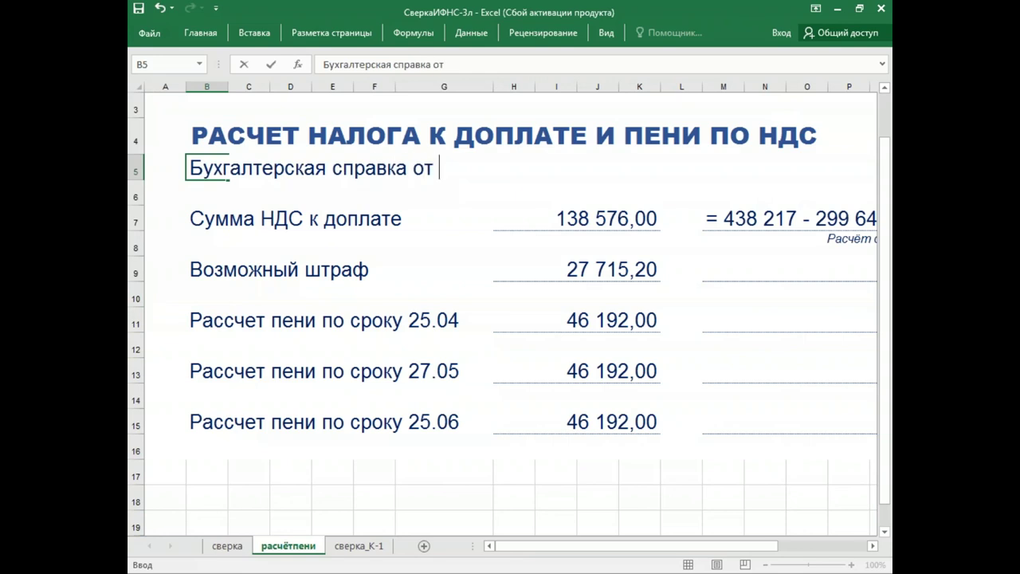
pyautogui.write('31.07.')
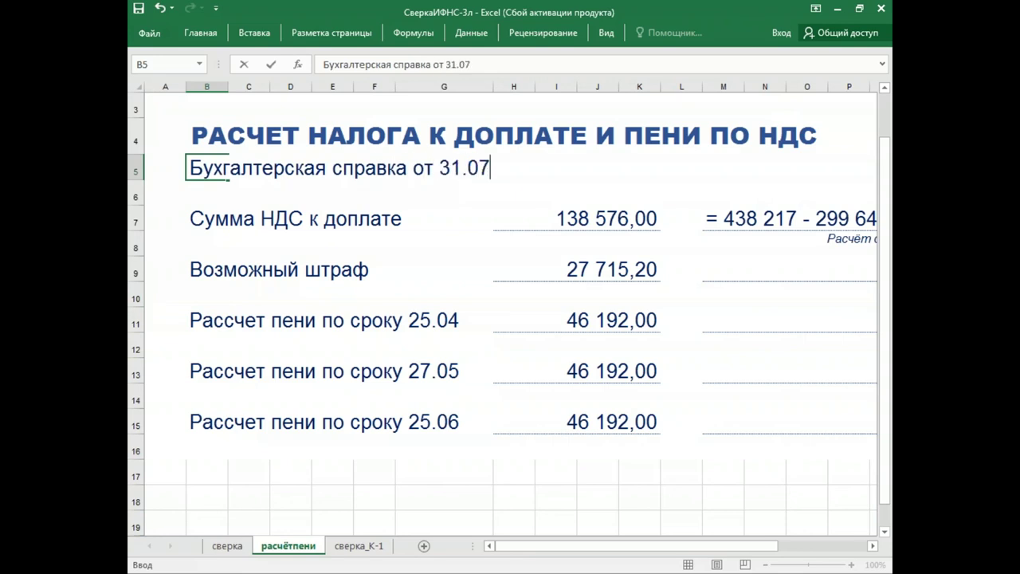
pyautogui.press('BackSpace')
pyautogui.press('BackSpace')
pyautogui.press('BackSpace')
pyautogui.press('BackSpace')
pyautogui.press('BackSpace')
pyautogui.press('BackSpace')
pyautogui.press('BackSpace')
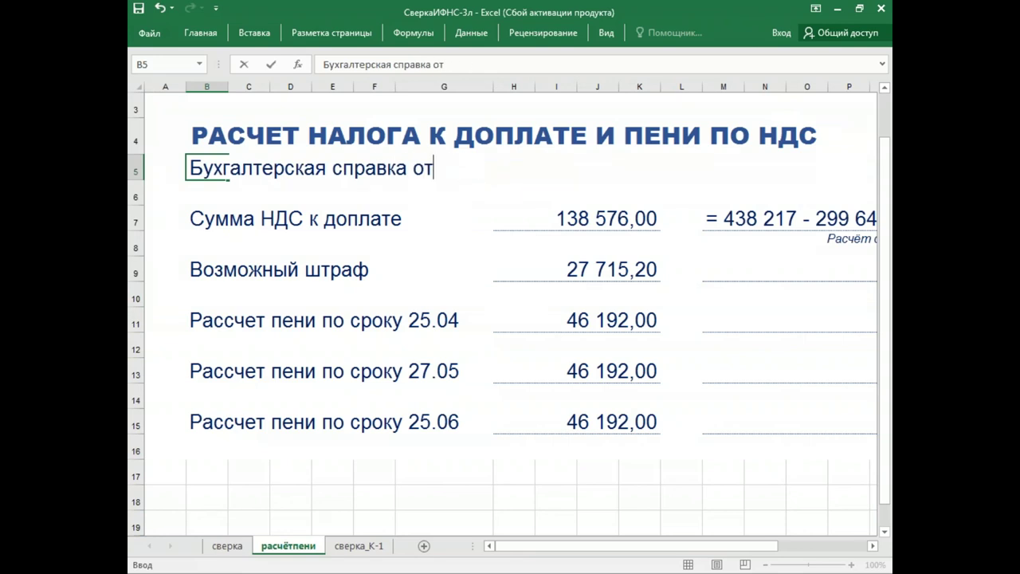
pyautogui.write('01.07.2')
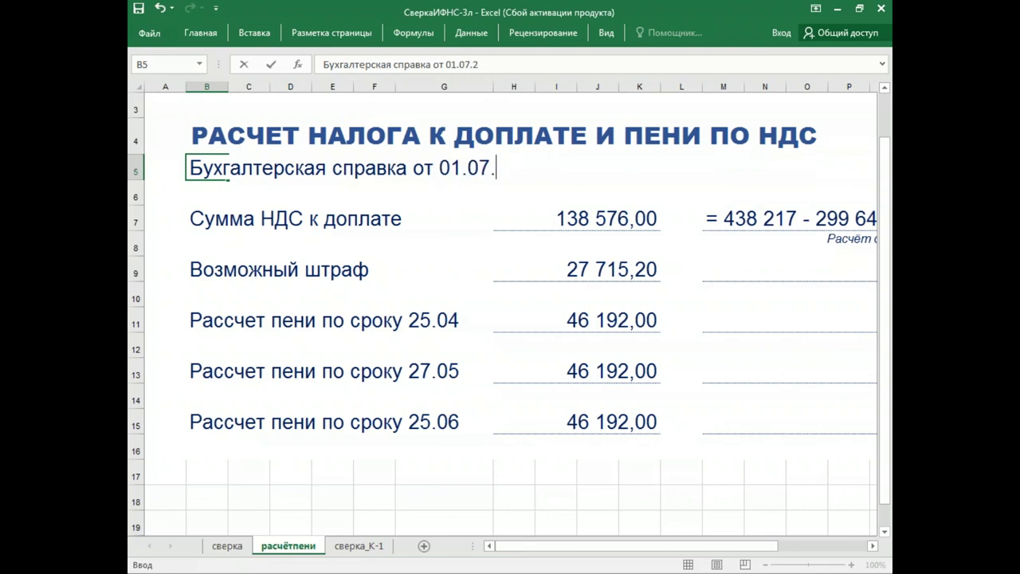
pyautogui.write('019 г.')
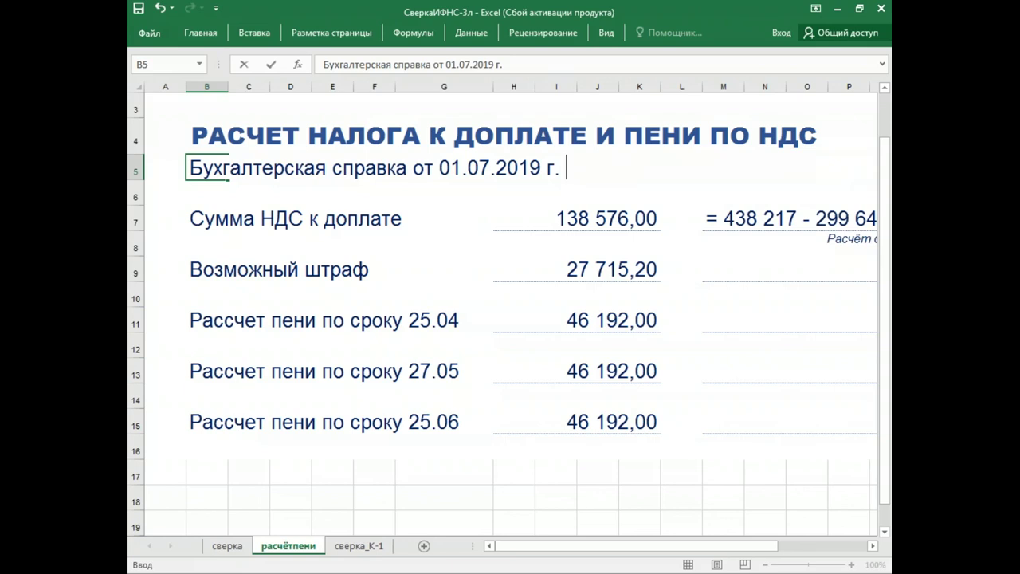
pyautogui.click(721, 315)
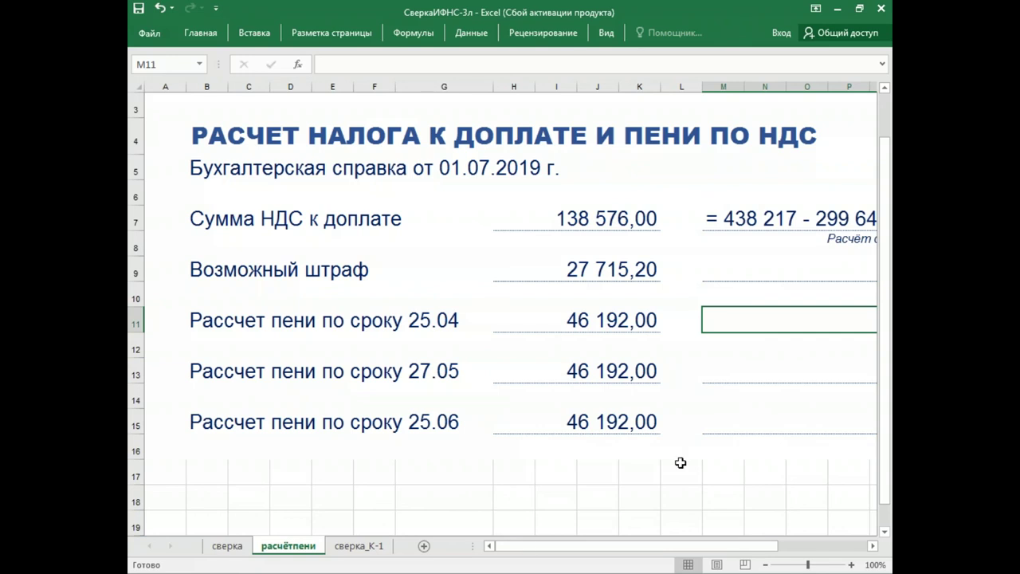
# Enter the overdue-days breakdown 6+31+30 as text in cell M11, in the 25.04 due-date row.
pyautogui.doubleClick(731, 321)
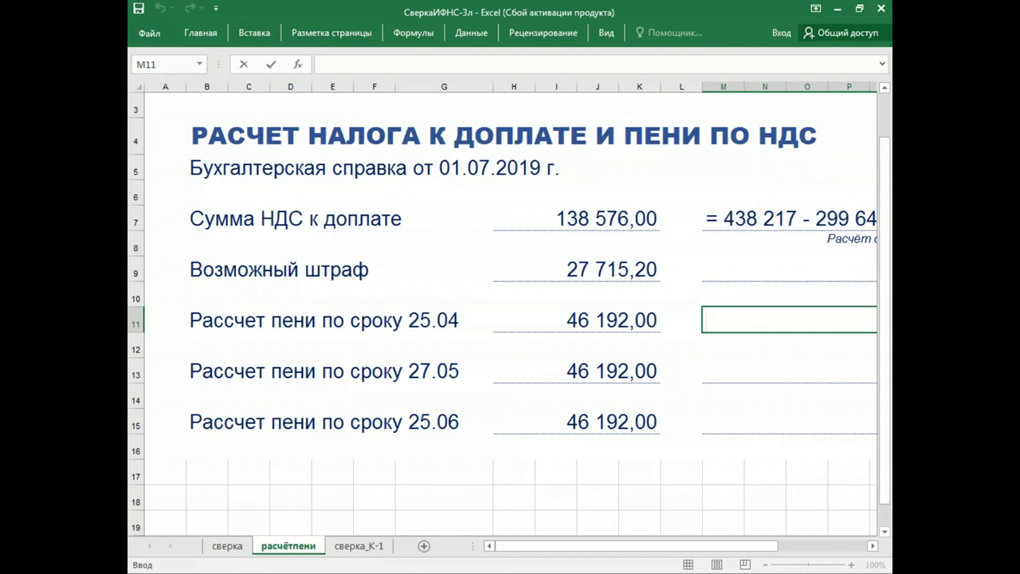
pyautogui.write('6+31')
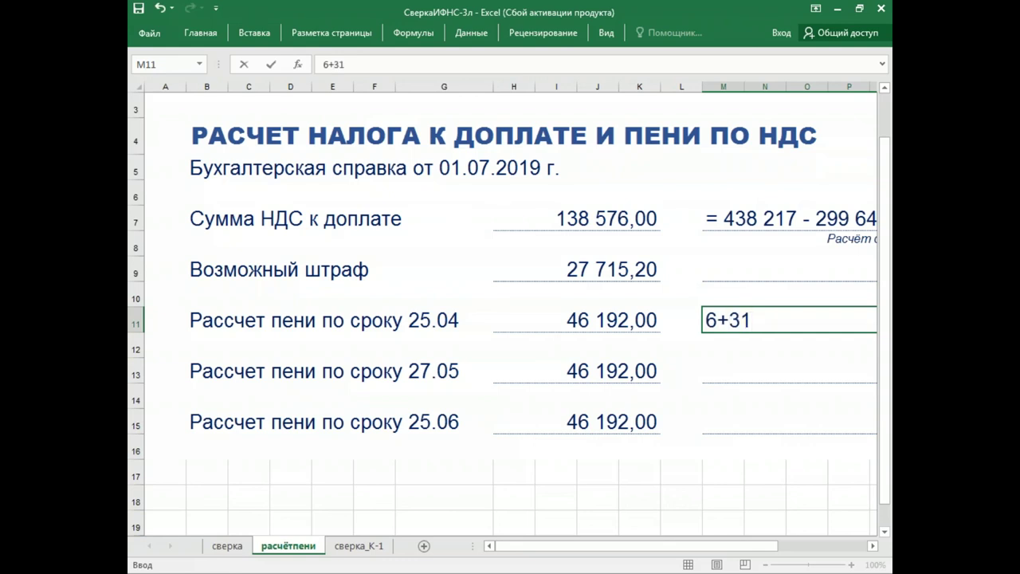
pyautogui.write('+30')
pyautogui.press('Return')
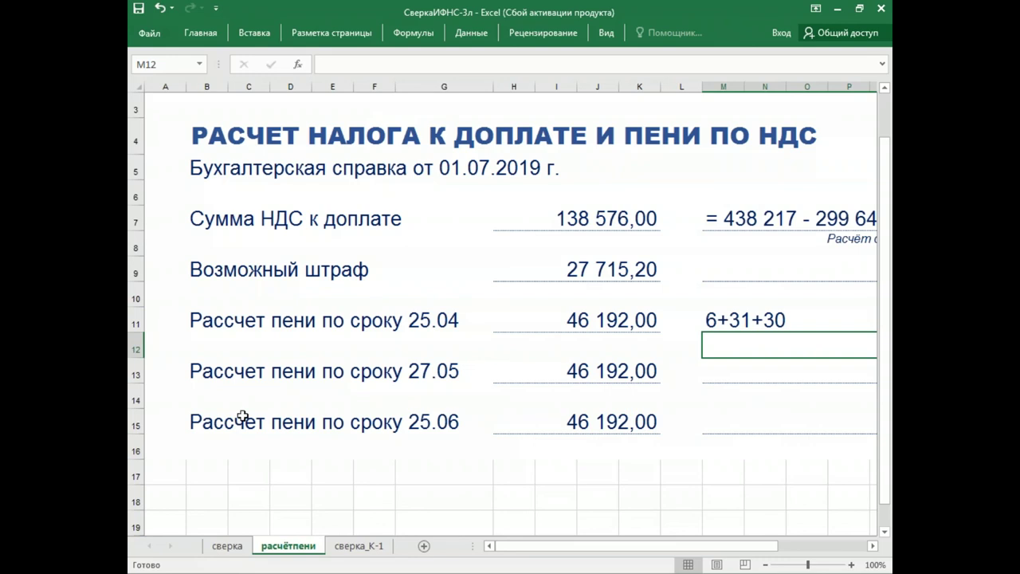
# Enter the overdue-days breakdown 5+30 as text in cell M13, in the 27.05 due-date row.
pyautogui.click(709, 372)
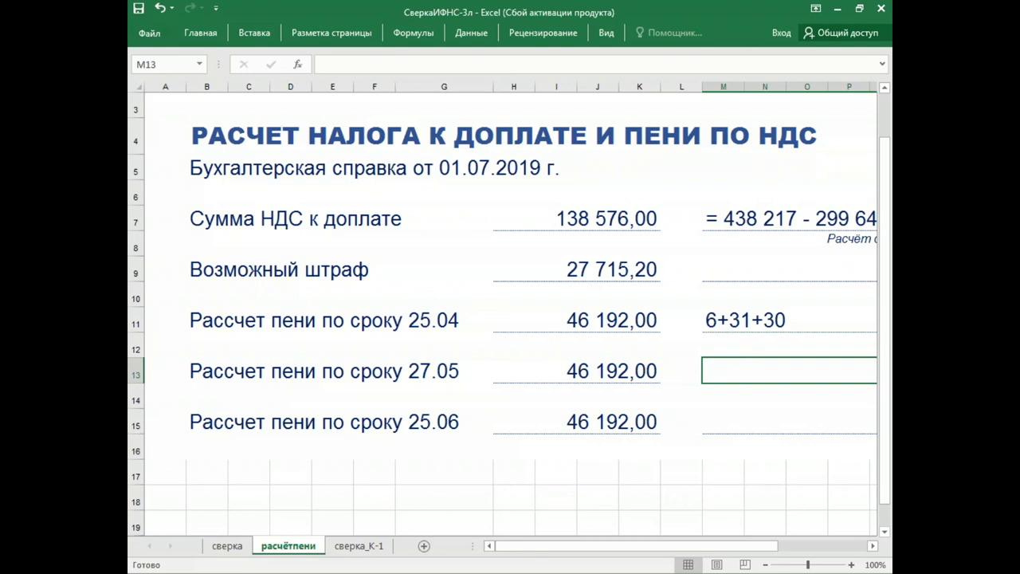
pyautogui.write('5')
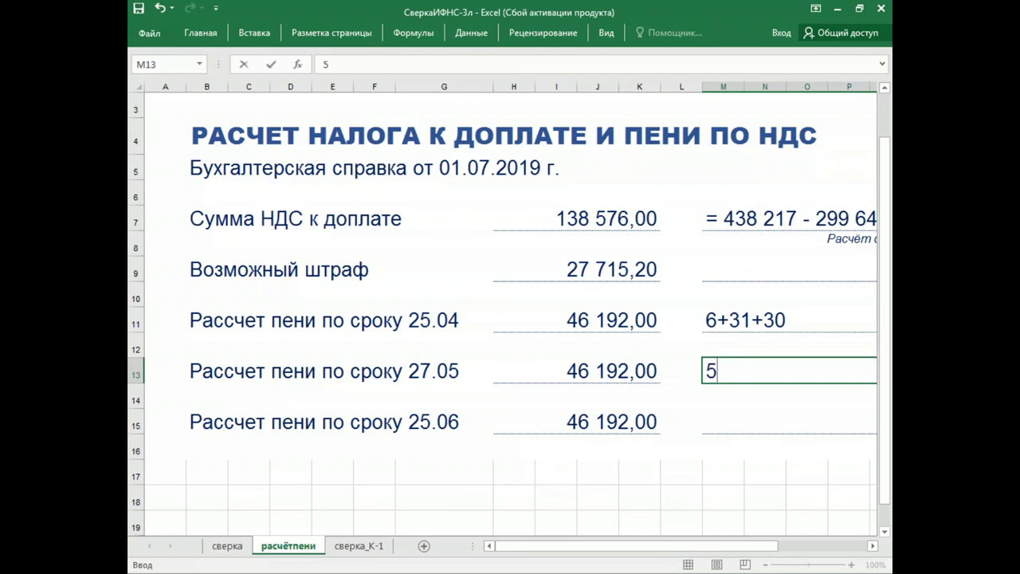
pyautogui.write('+30')
pyautogui.press('Return')
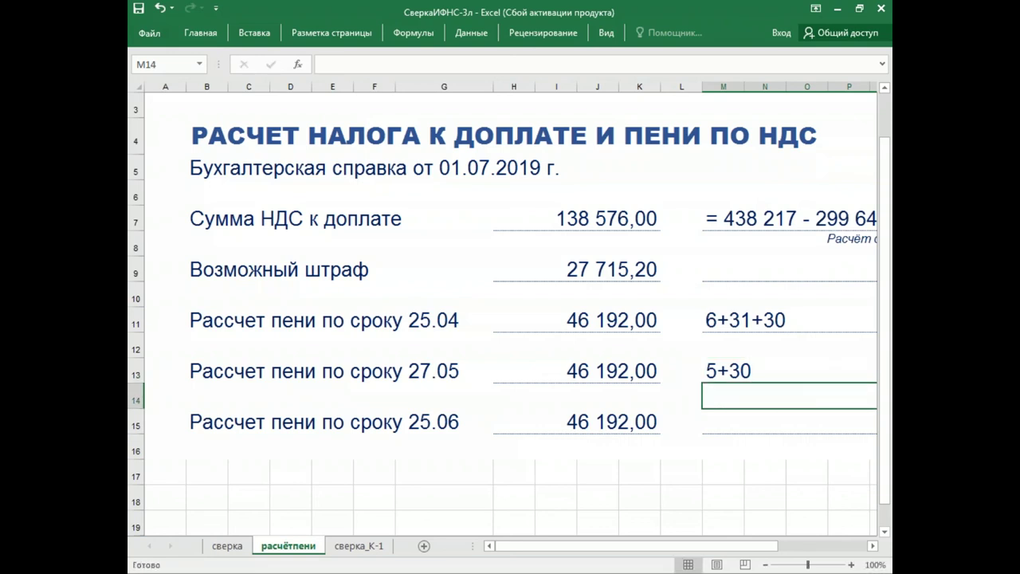
pyautogui.press('Down')
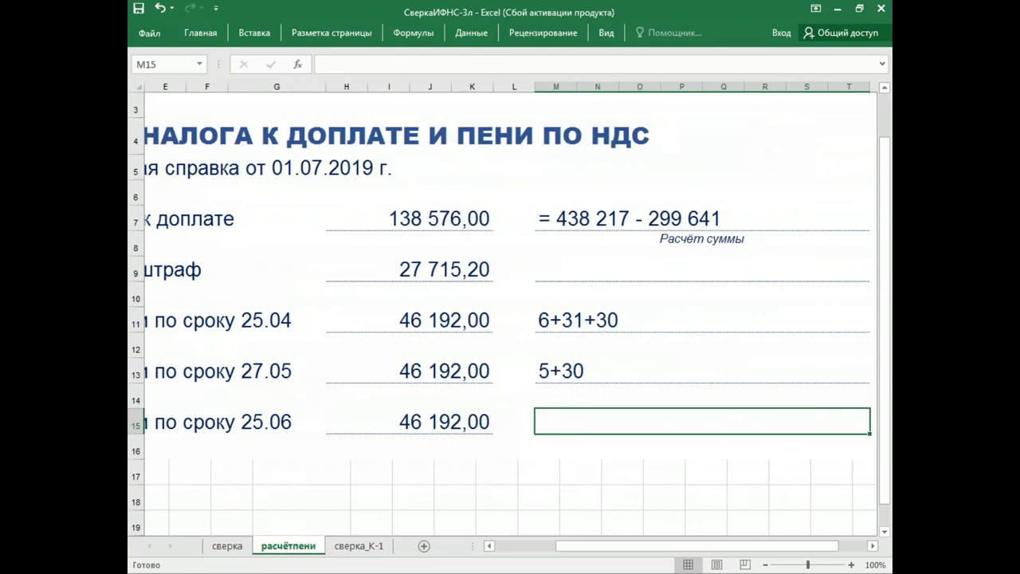
pyautogui.press('Left')
pyautogui.press('Left')
pyautogui.press('Left')
pyautogui.press('Left')
pyautogui.press('Left')
pyautogui.press('Left')
pyautogui.press('Left')
pyautogui.press('Left')
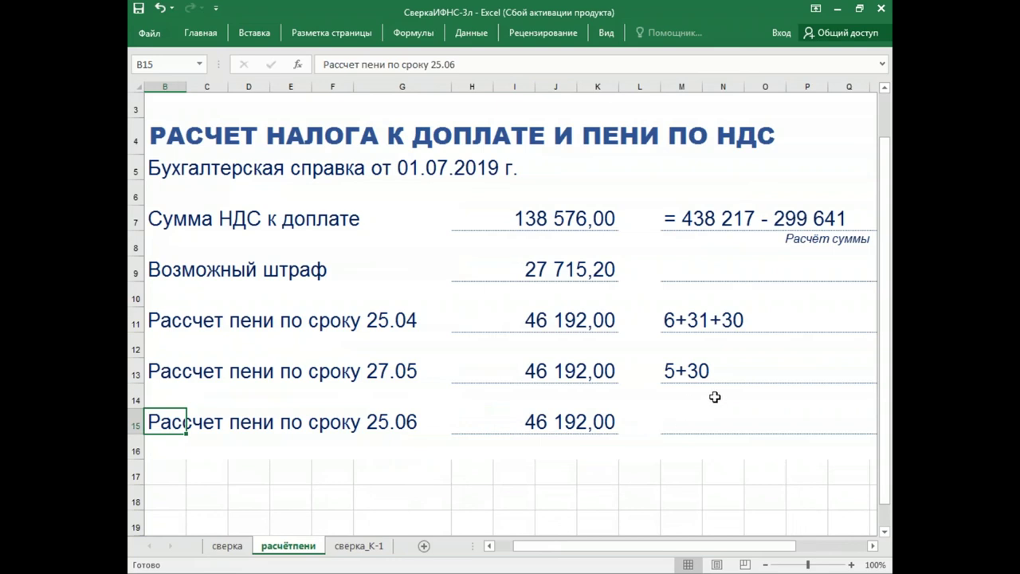
# Enter the overdue-days count 6 in cell M15, in the 25.06 due-date row.
pyautogui.click(688, 424)
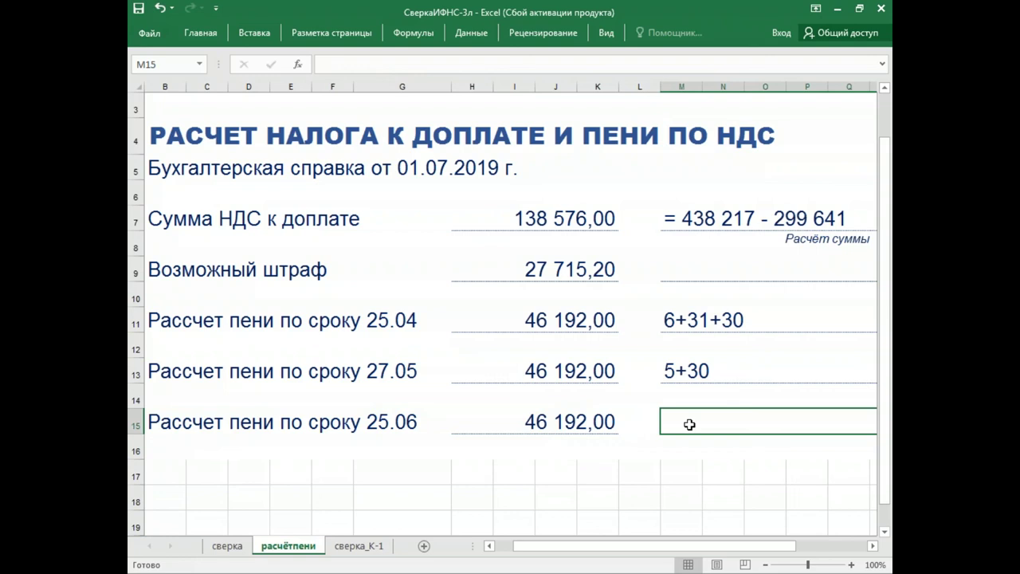
pyautogui.write('=')
pyautogui.press('BackSpace')
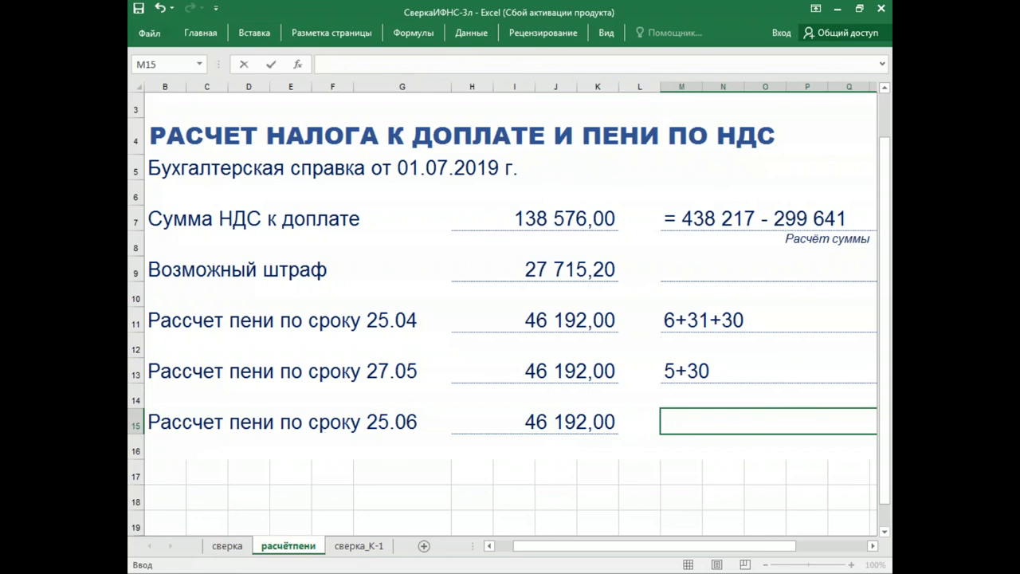
pyautogui.write('6')
pyautogui.press('Return')
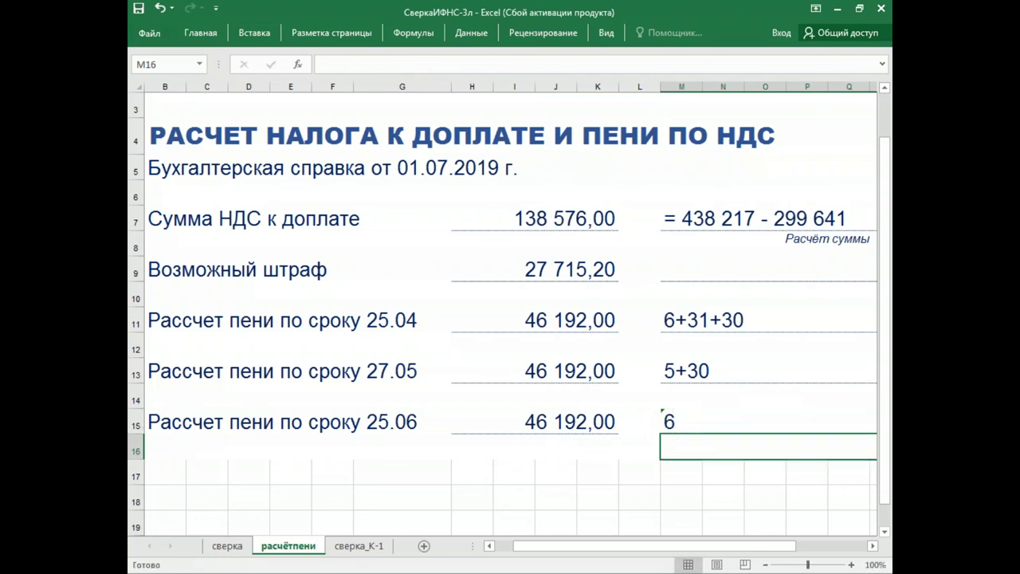
# Begin the 25.04 penalty formula in cell M11 with =46192*7,75/300, placed ahead of the existing days breakdown.
pyautogui.doubleClick(667, 318)
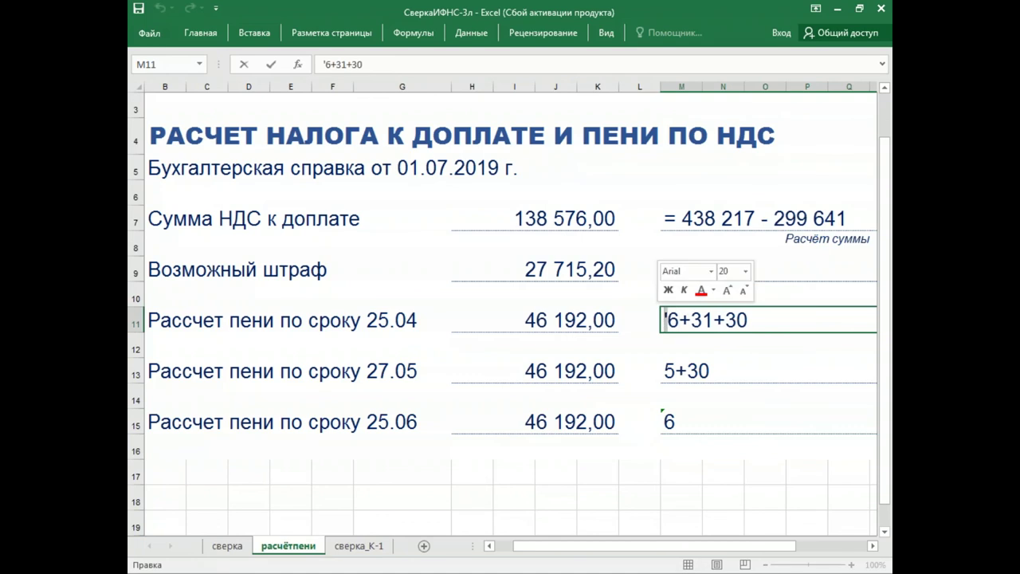
pyautogui.write('=')
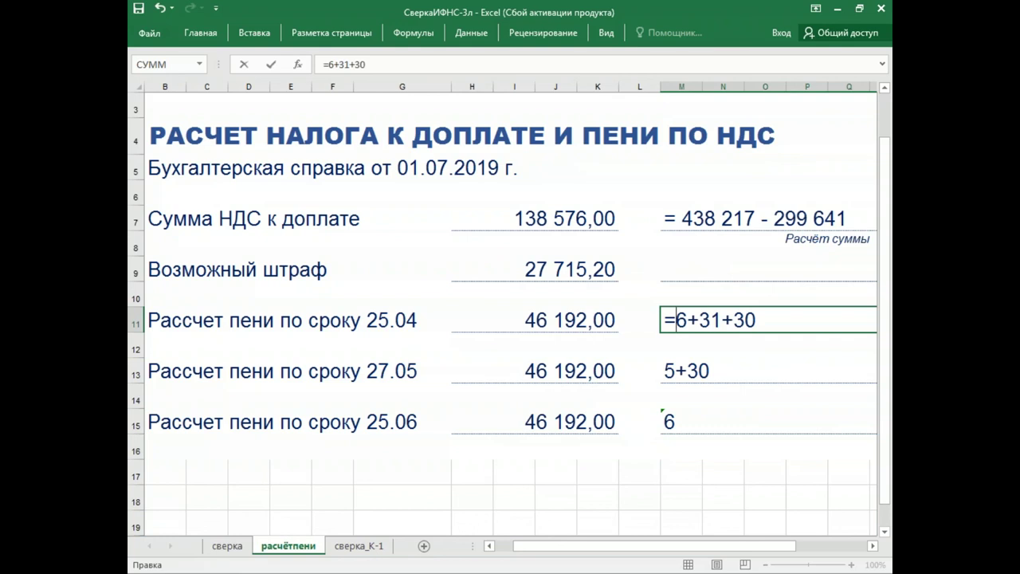
pyautogui.write('46192')
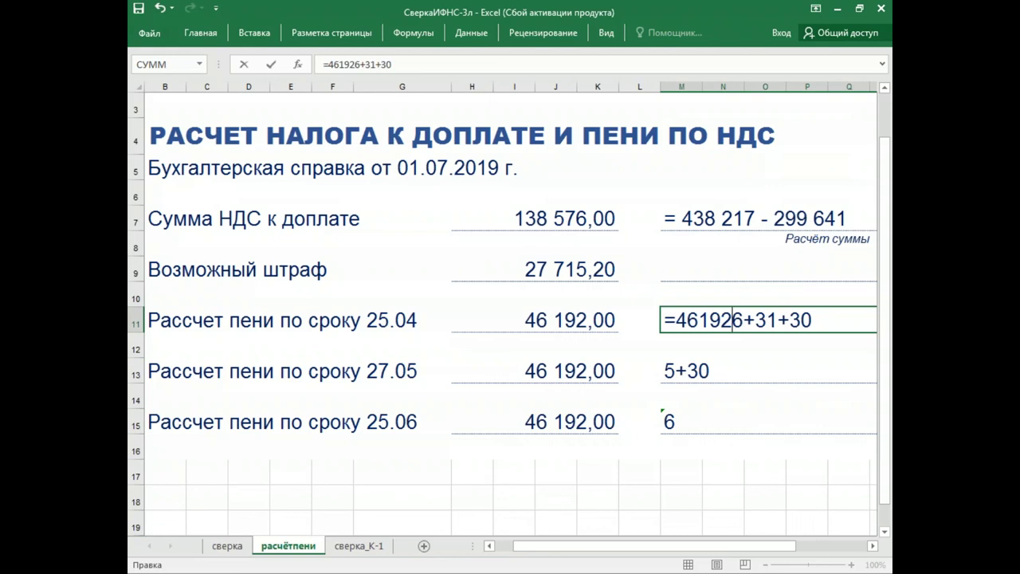
pyautogui.write('*7,')
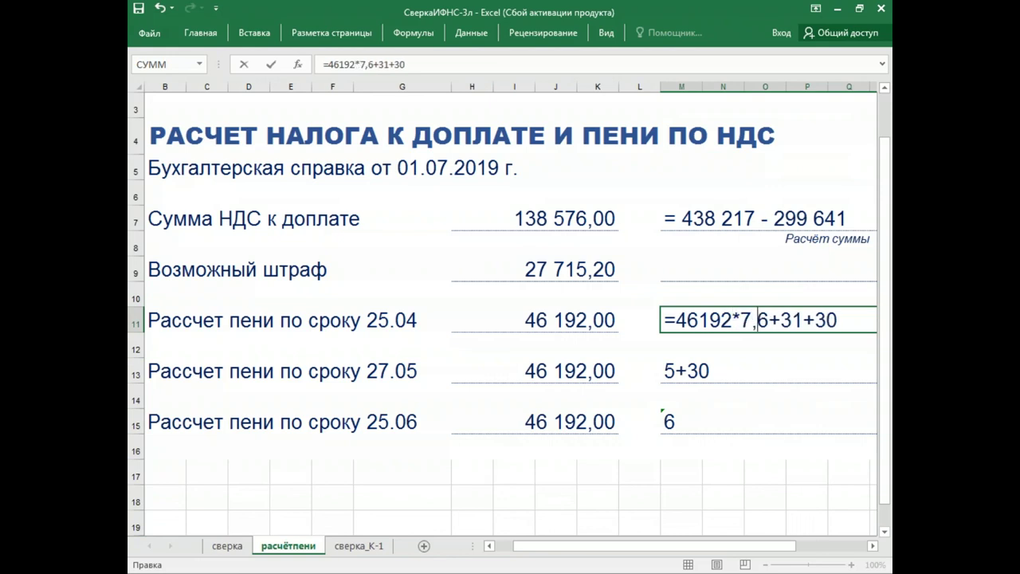
pyautogui.write('75')
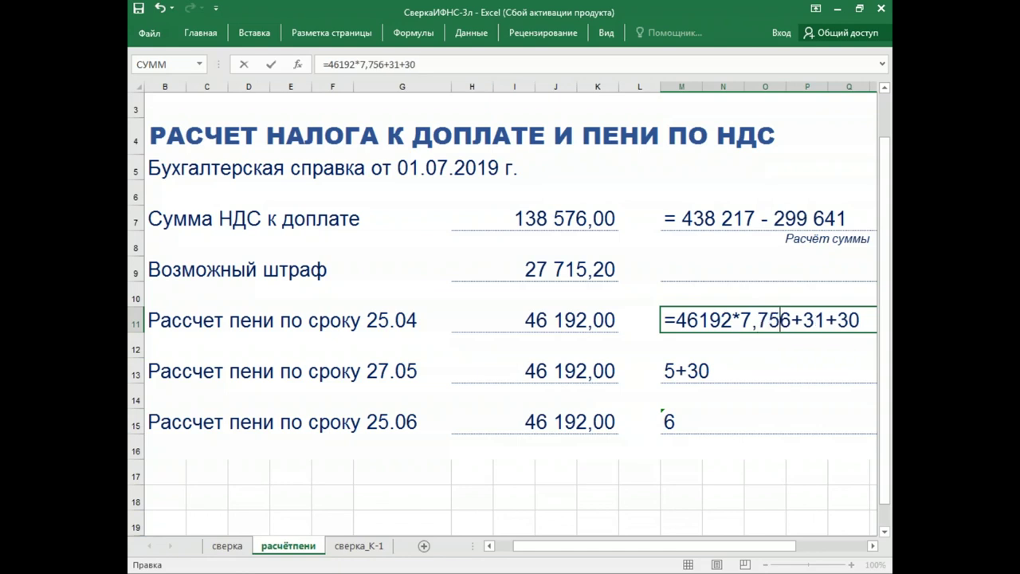
pyautogui.write('/300')
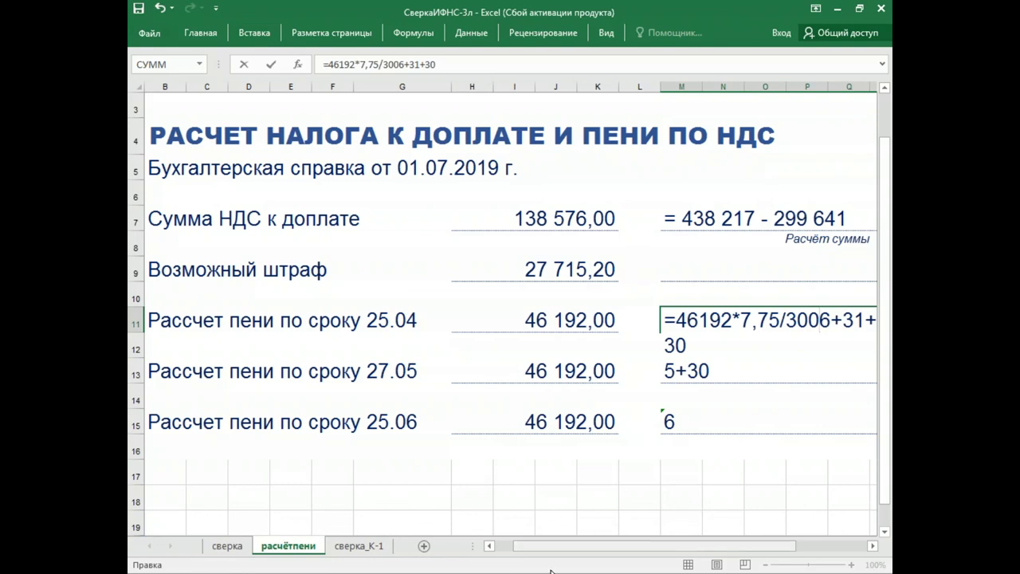
# Complete the first term of the M11 formula as (46192*7,75%/300*30), with the percent sign, day count and parentheses.
pyautogui.moveTo(710, 550); pyautogui.dragTo(768, 556)
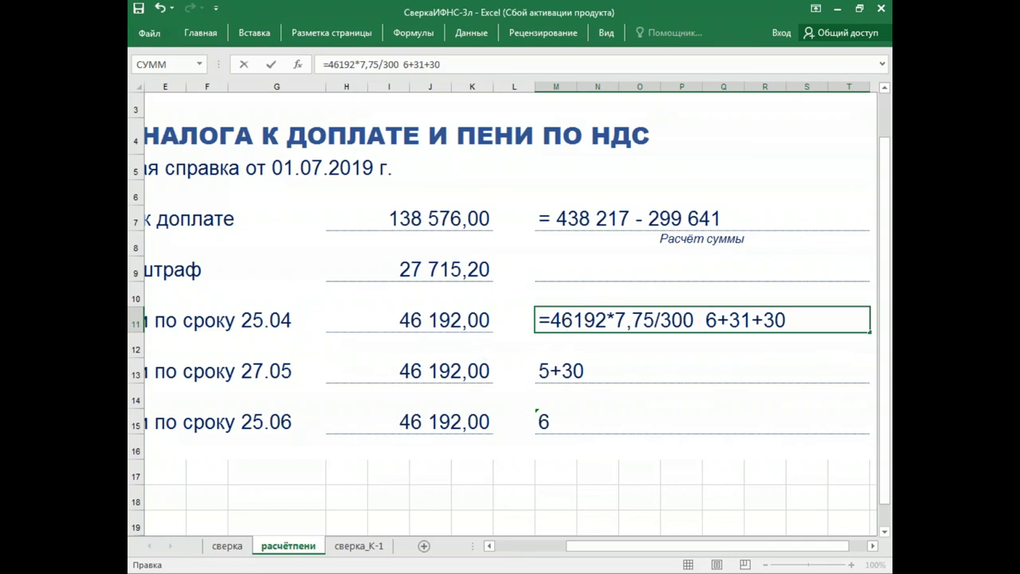
pyautogui.click(655, 320)
pyautogui.write('%')
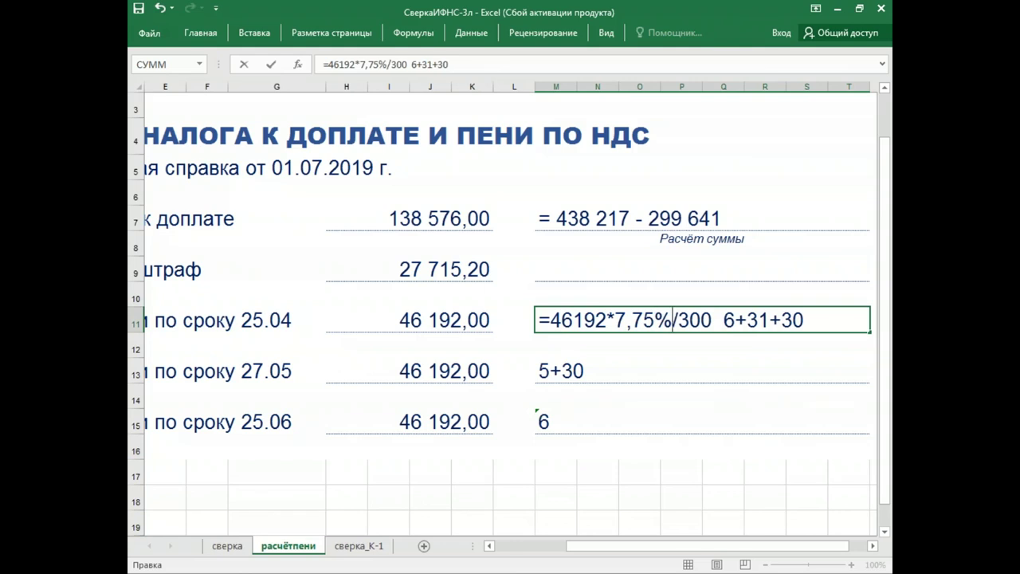
pyautogui.press('Right')
pyautogui.press('Right')
pyautogui.press('Right')
pyautogui.write('*30')
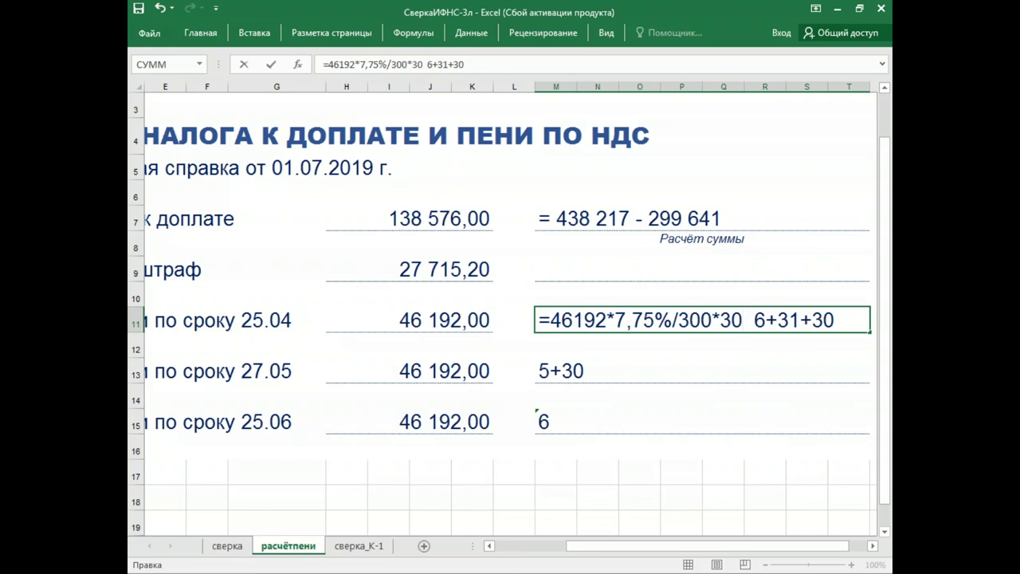
pyautogui.write(')')
pyautogui.click(550, 320)
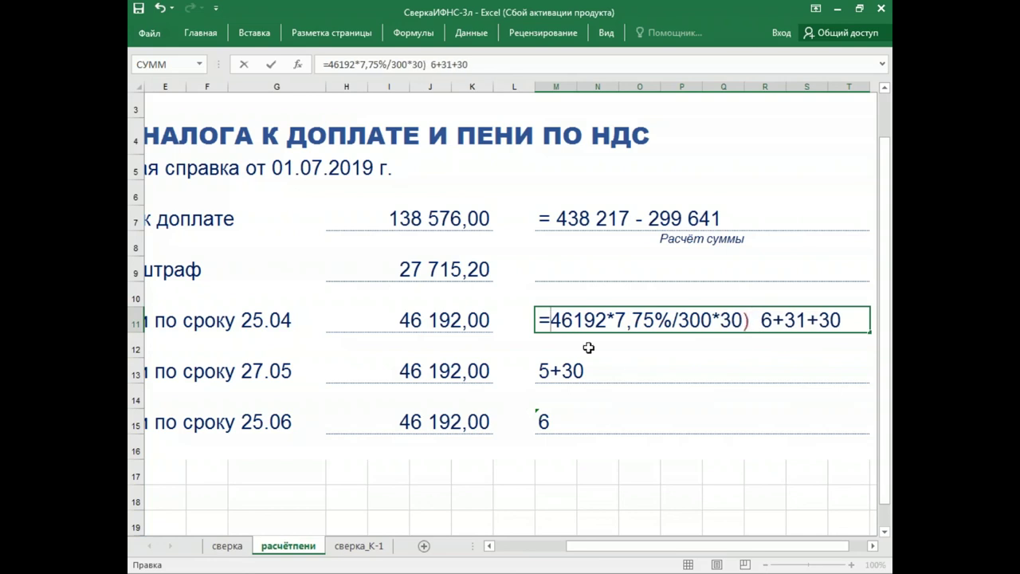
pyautogui.write('(')
pyautogui.click(755, 320)
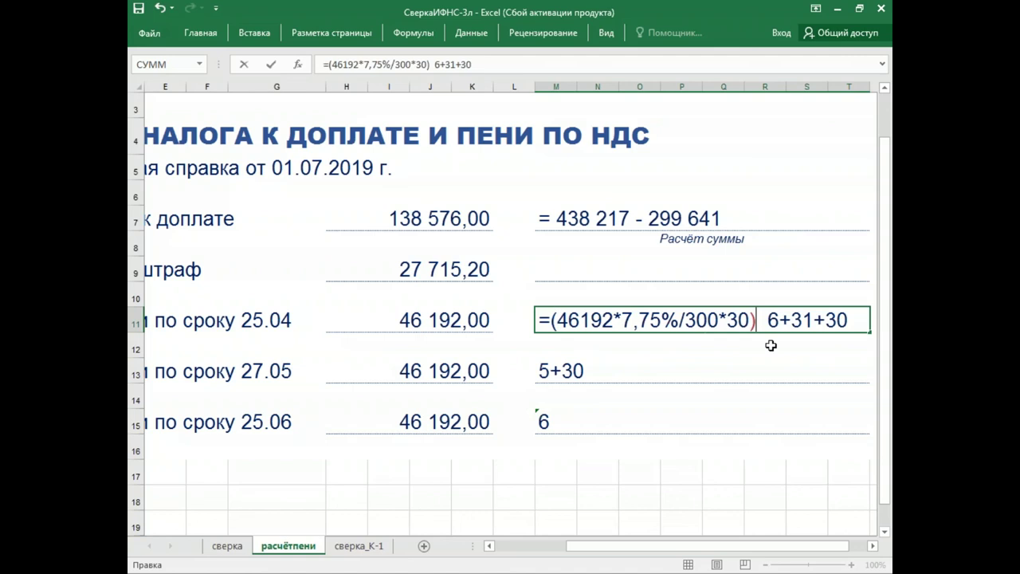
# Add the second penalty term +(46192*7,75%/150*37) to the formula in cell M11.
pyautogui.write('+')
pyautogui.write('(46192')
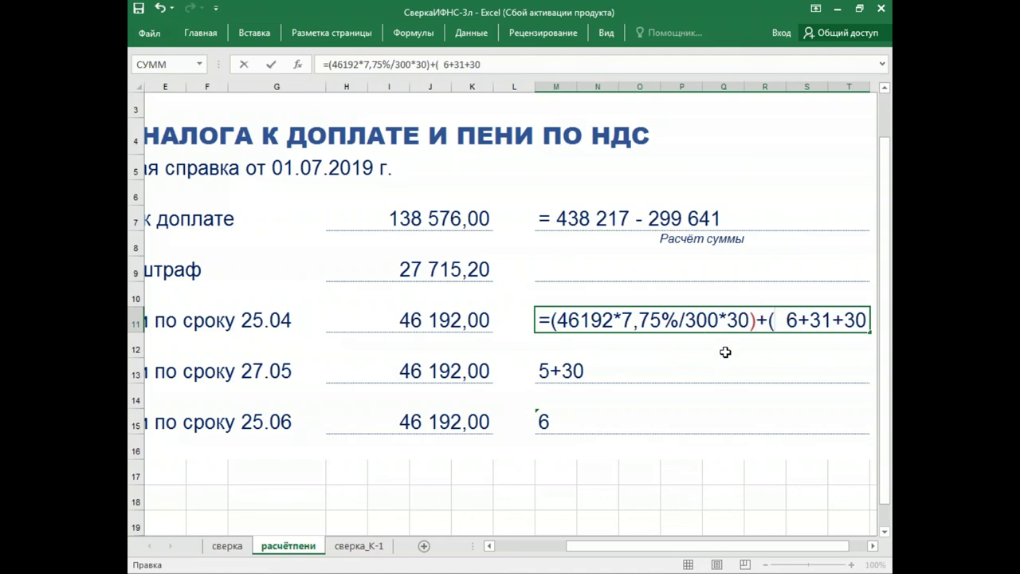
pyautogui.write('*7,75')
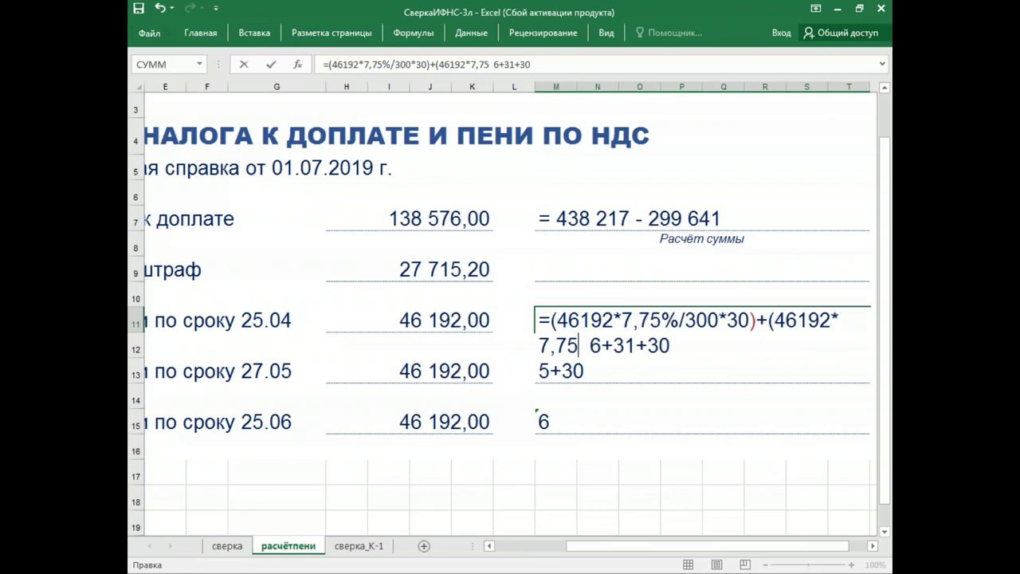
pyautogui.write('%')
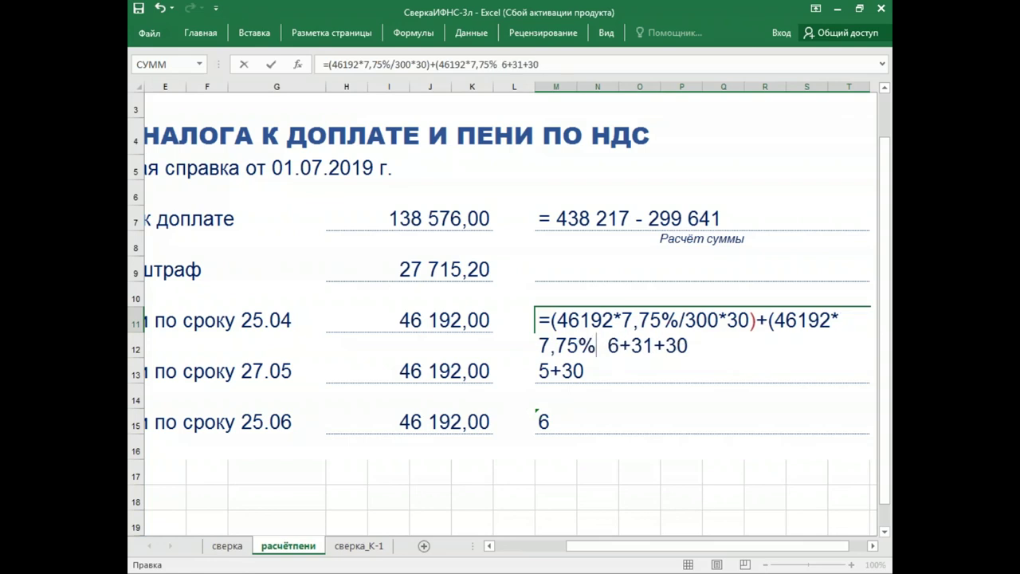
pyautogui.write('/150')
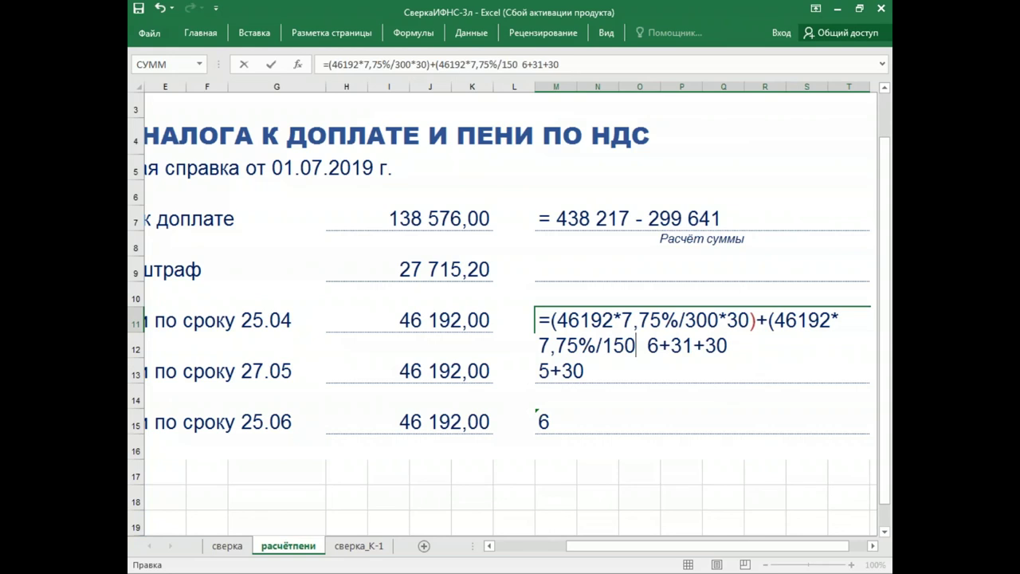
pyautogui.write('*37)')
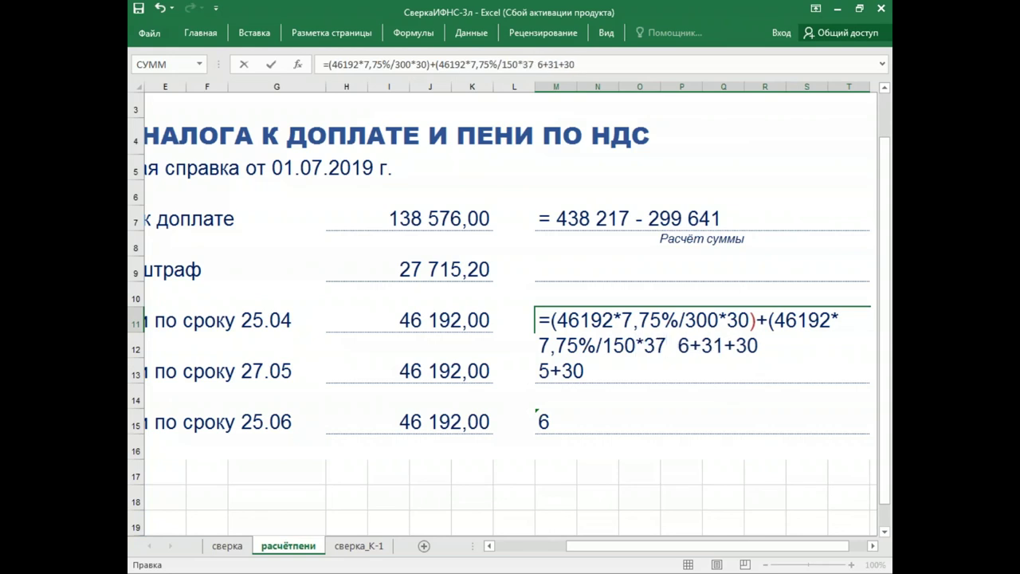
# Delete the leftover days breakdown 6+31+30 from the end of cell M11 and commit the entry.
pyautogui.press('Delete')
pyautogui.press('Delete')
pyautogui.press('Delete')
pyautogui.press('Delete')
pyautogui.press('Delete')
pyautogui.press('Delete')
pyautogui.press('Delete')
pyautogui.press('Delete')
pyautogui.press('Delete')
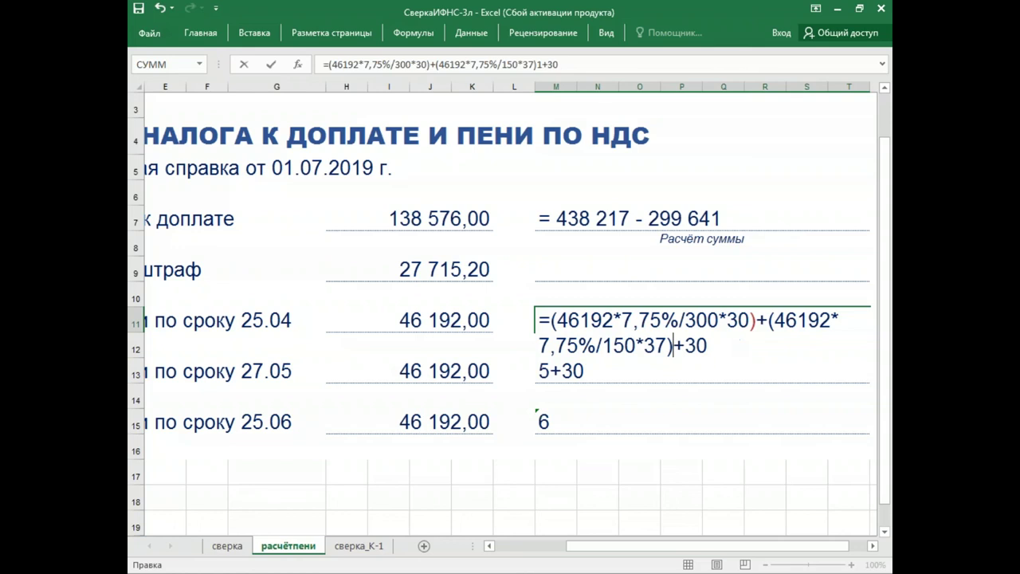
pyautogui.press('Return')
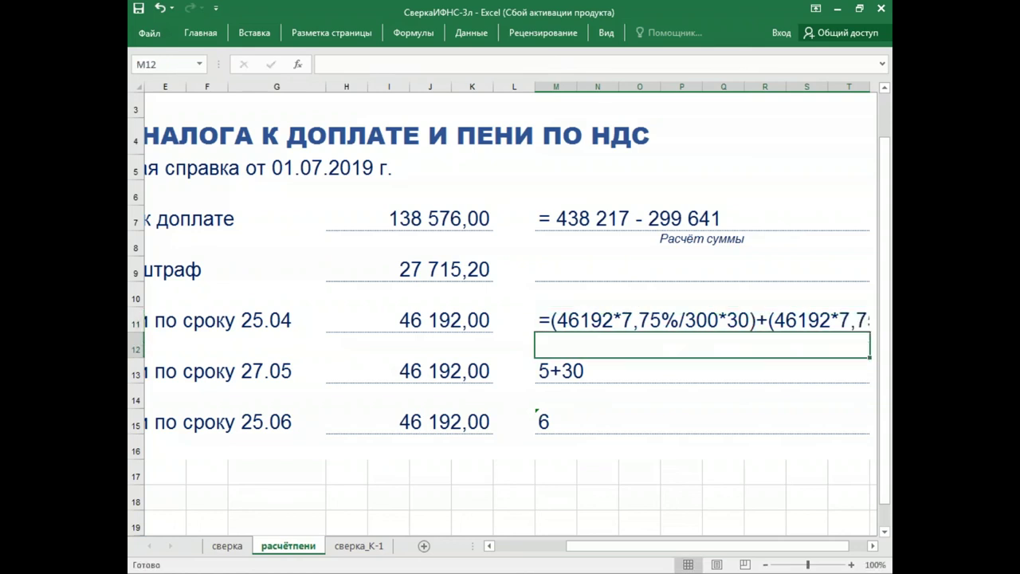
# Try to remove the leading apostrophe from cell M11 so that its text calculates as a formula.
pyautogui.press('Up')
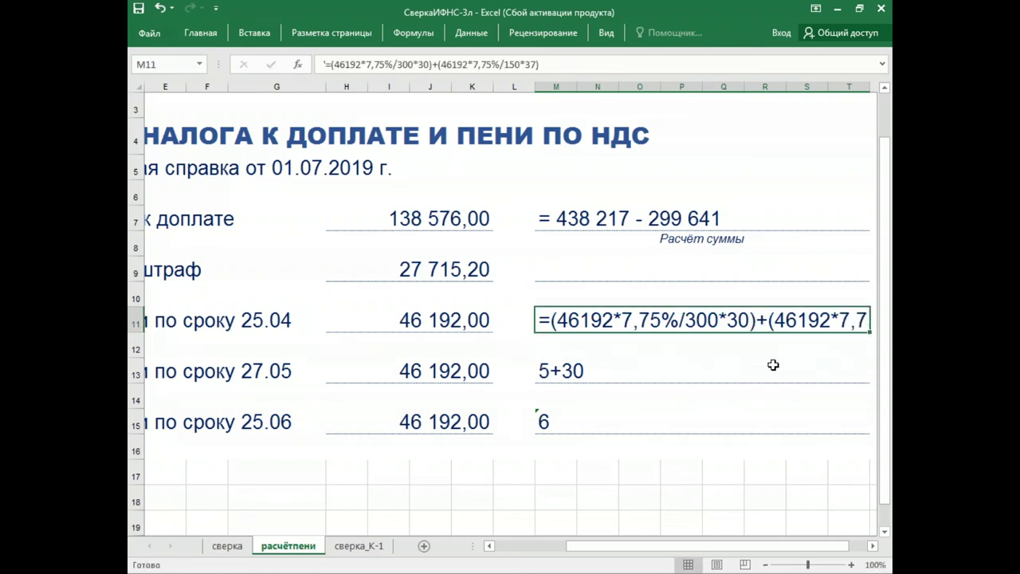
pyautogui.click(323, 63)
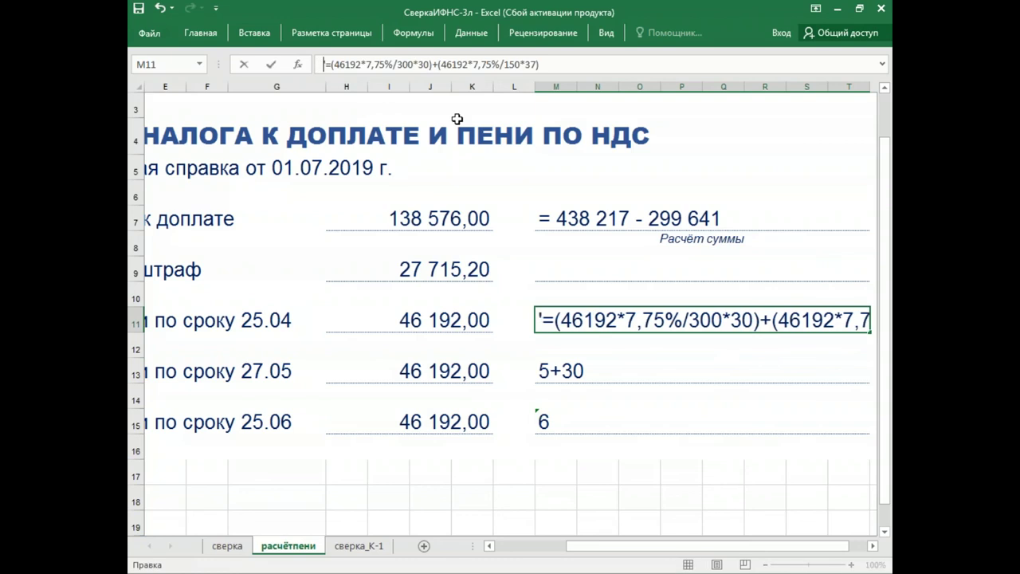
pyautogui.press('BackSpace')
pyautogui.press('Return')
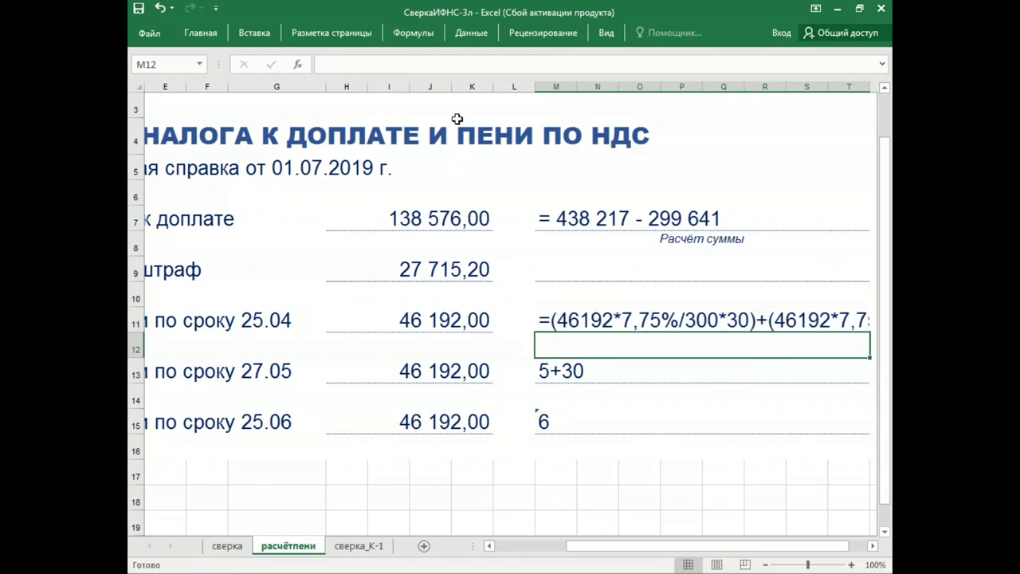
pyautogui.press('Up')
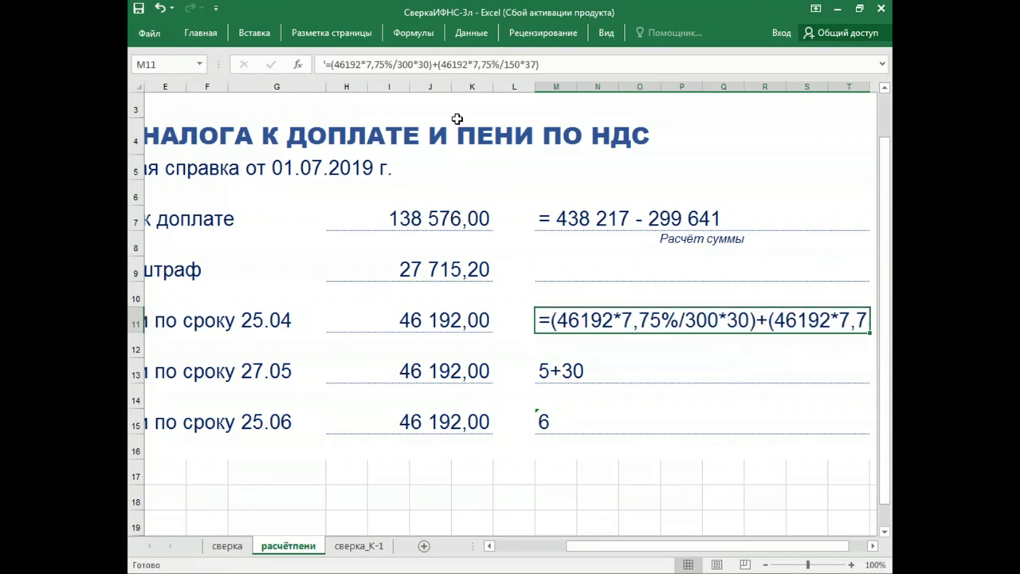
# Replace the percent sign with /100 in both terms of M11, giving (46192*7,75/100/300*30)+(46192*7,75/100/150*37).
pyautogui.click(388, 63)
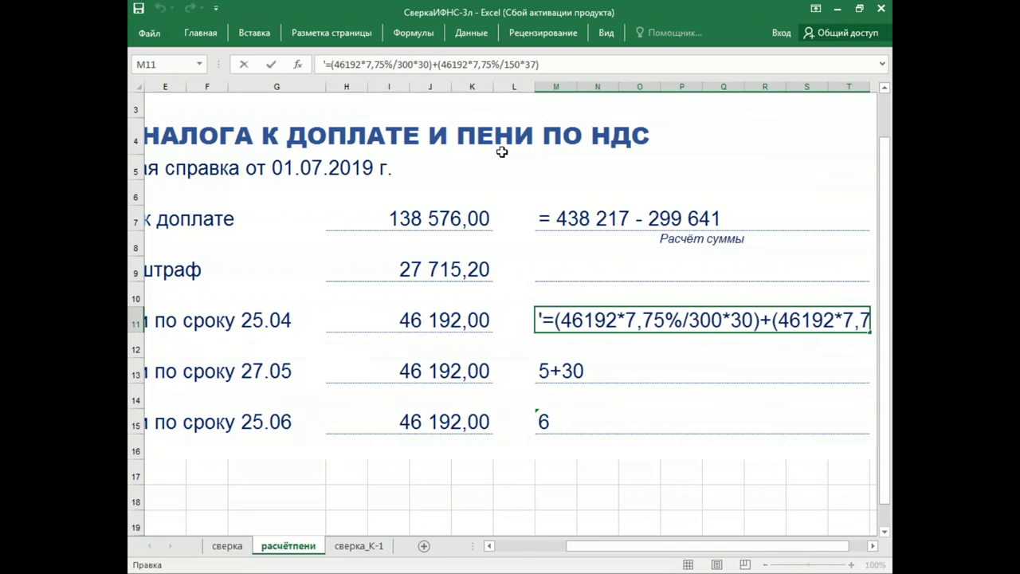
pyautogui.press('Delete')
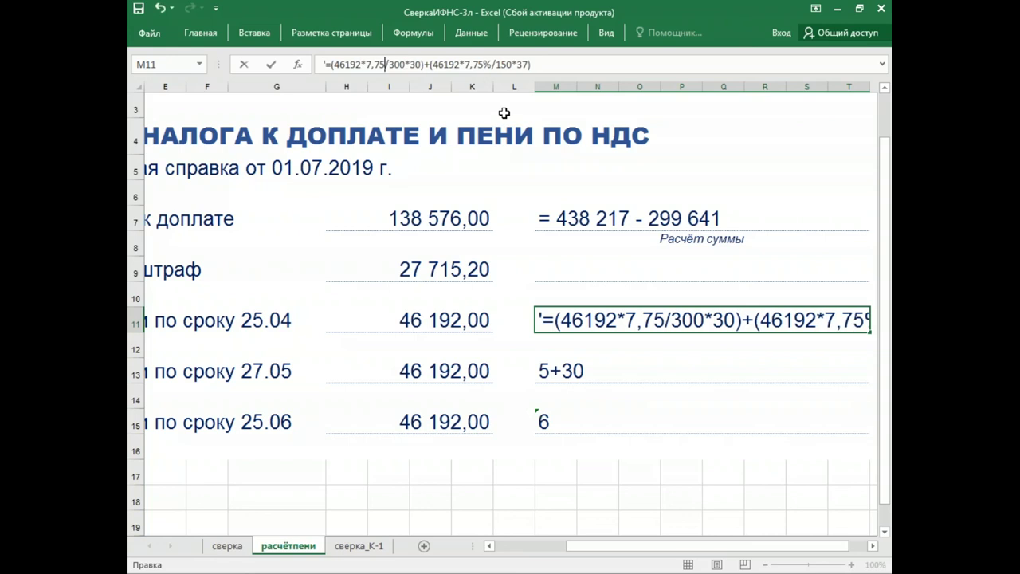
pyautogui.write('/100')
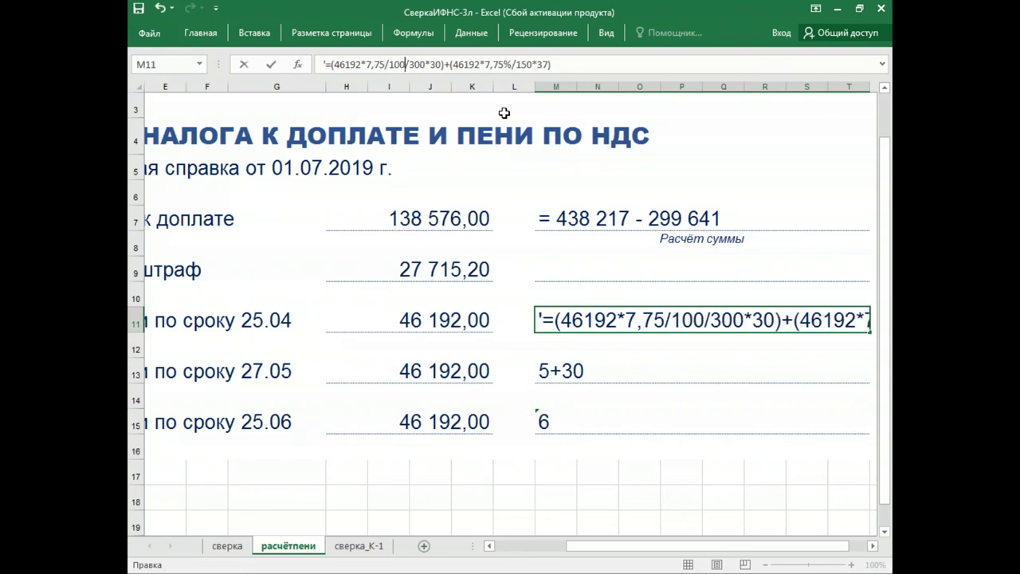
pyautogui.press('Right')
pyautogui.press('Right')
pyautogui.press('Right')
pyautogui.press('Right')
pyautogui.press('Right')
pyautogui.press('Right')
pyautogui.press('Right')
pyautogui.press('Right')
pyautogui.press('Right')
pyautogui.press('Right')
pyautogui.press('Right')
pyautogui.press('Right')
pyautogui.press('Right')
pyautogui.press('Right')
pyautogui.press('Right')
pyautogui.press('Right')
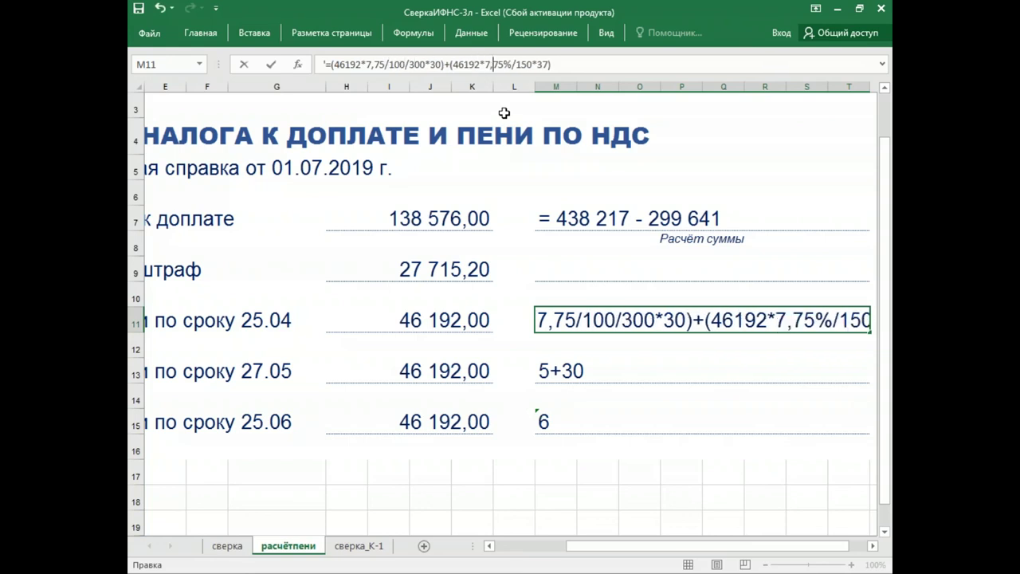
pyautogui.press('BackSpace')
pyautogui.write('100/')
pyautogui.press('Return')
pyautogui.press('Up')
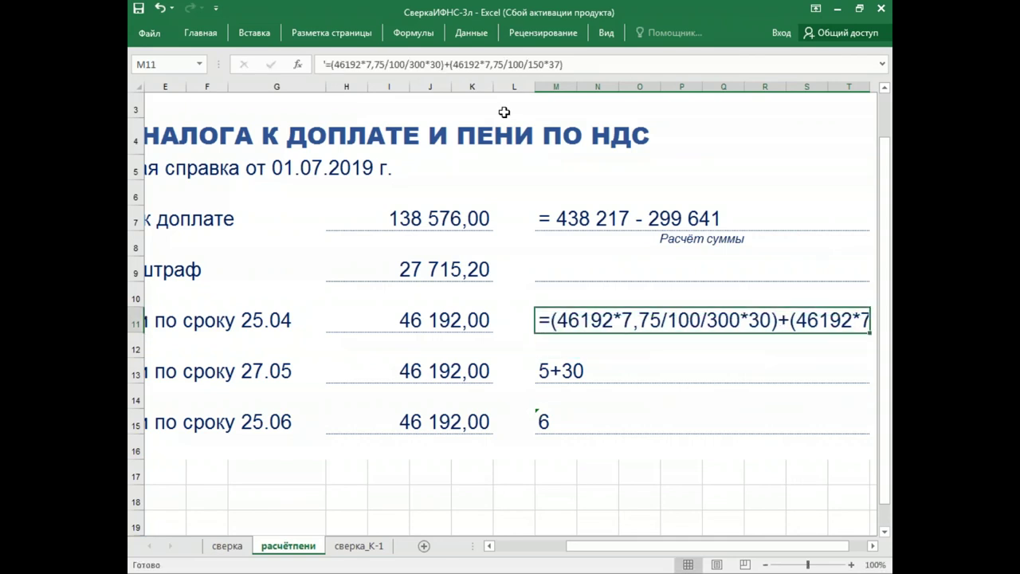
# Change the number format of cell M11 in the cell format settings and re-enter its content.
pyautogui.rightClick(591, 324)
pyautogui.click(678, 257)
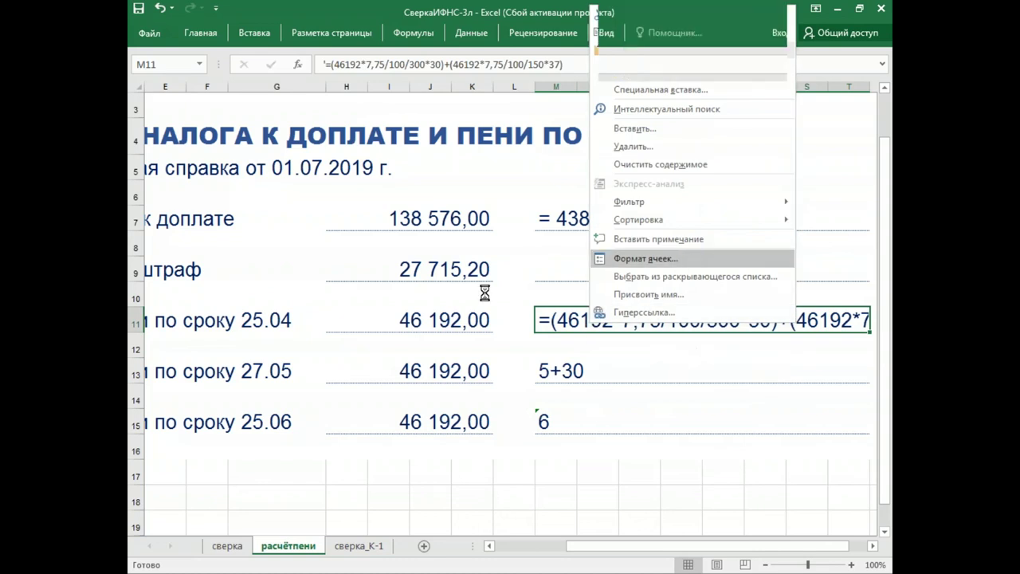
pyautogui.click(468, 144)
pyautogui.click(819, 406)
pyautogui.doubleClick(614, 320)
pyautogui.press('Return')
pyautogui.click(665, 329)
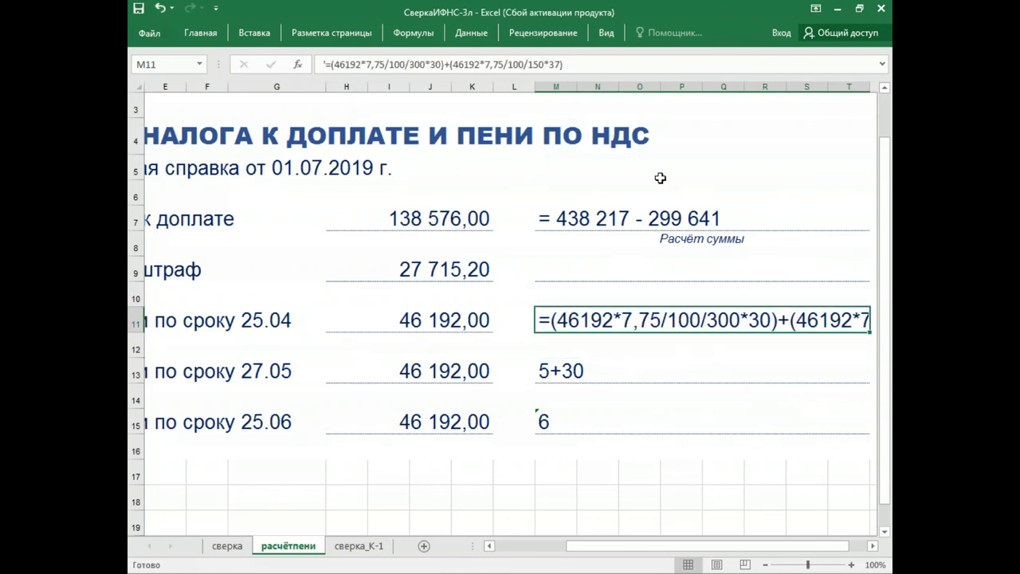
# Remove the leading apostrophe from cell M11 so that the 25.04 penalty is calculated as a formula.
pyautogui.click(324, 63)
pyautogui.press('Delete')
pyautogui.press('Return')
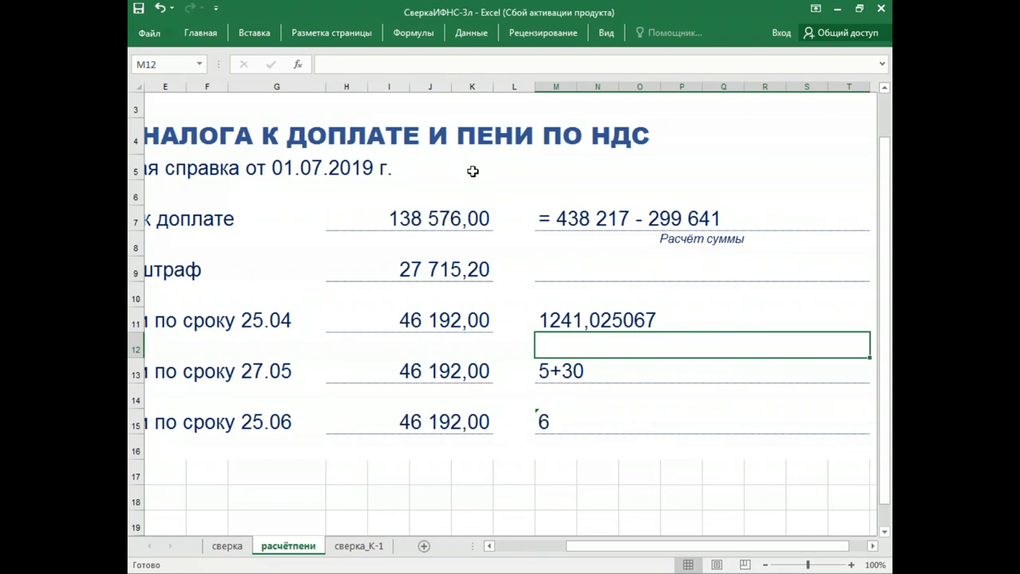
pyautogui.press('Left')
pyautogui.press('Left')
pyautogui.press('Left')
pyautogui.press('Left')
pyautogui.press('Left')
pyautogui.press('Left')
pyautogui.press('Left')
pyautogui.press('Left')
pyautogui.press('Left')
pyautogui.press('Left')
pyautogui.press('Left')
pyautogui.press('Left')
pyautogui.press('Right')
pyautogui.press('Down')
pyautogui.press('Right')
pyautogui.press('Right')
pyautogui.press('Right')
pyautogui.press('Right')
pyautogui.press('Right')
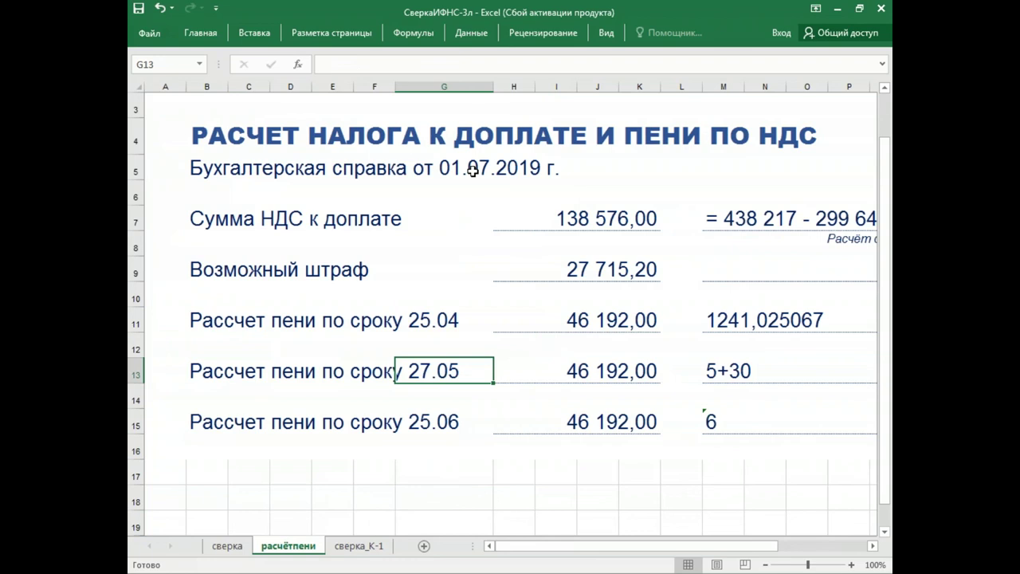
pyautogui.scroll(1, 473, 169)
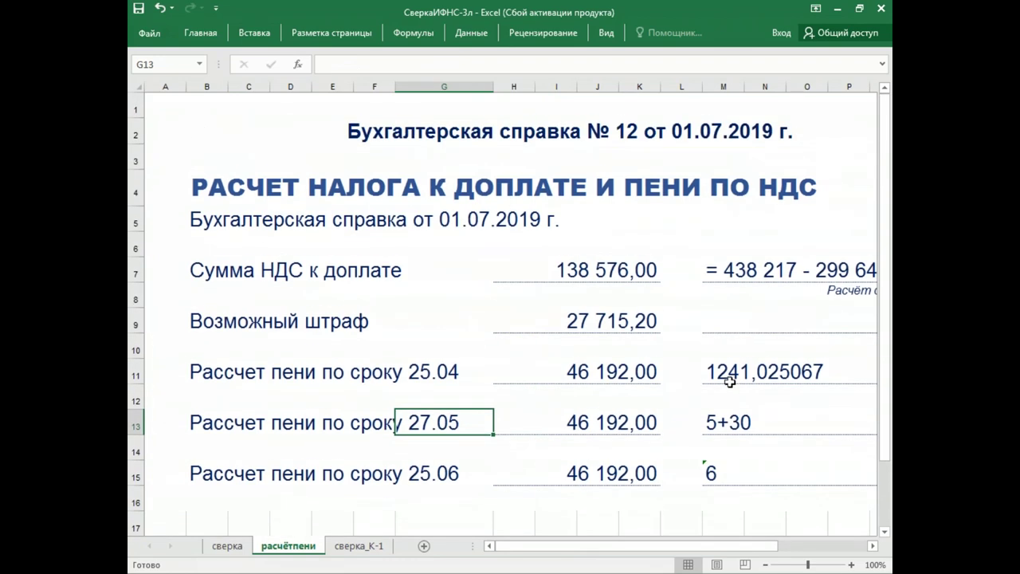
# Replace the content of M13 with the formula text from M11, changing the second term's multiplier to 5 days.
pyautogui.click(714, 373)
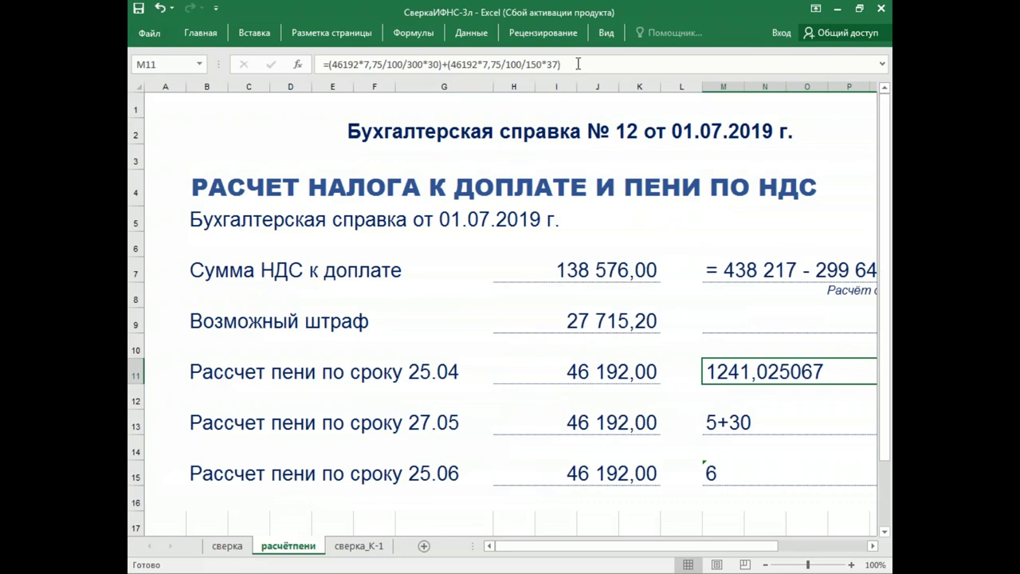
pyautogui.moveTo(573, 64); pyautogui.dragTo(331, 51)
pyautogui.hotkey('ctrl', 'c')
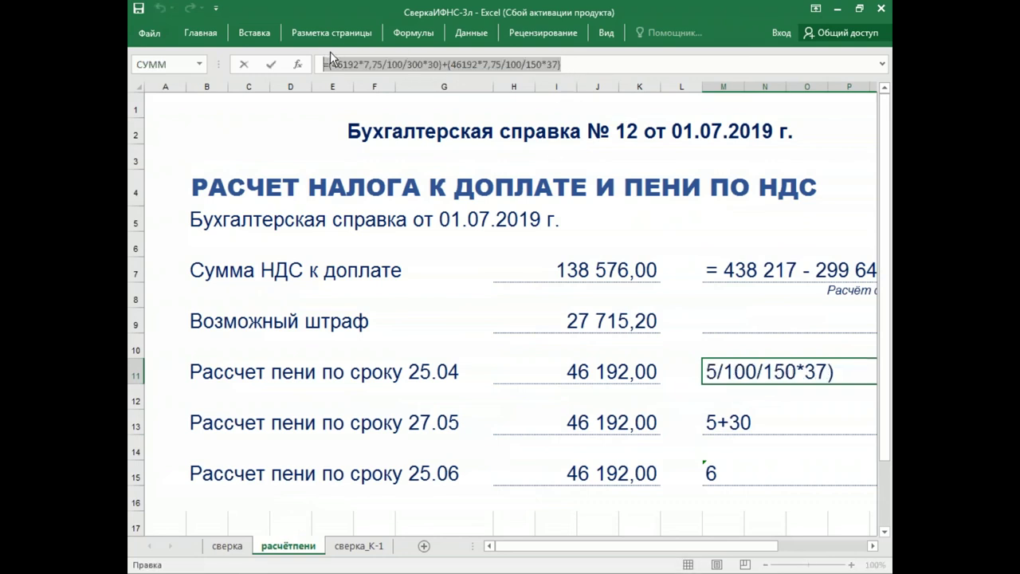
pyautogui.press('Return')
pyautogui.press('Return')
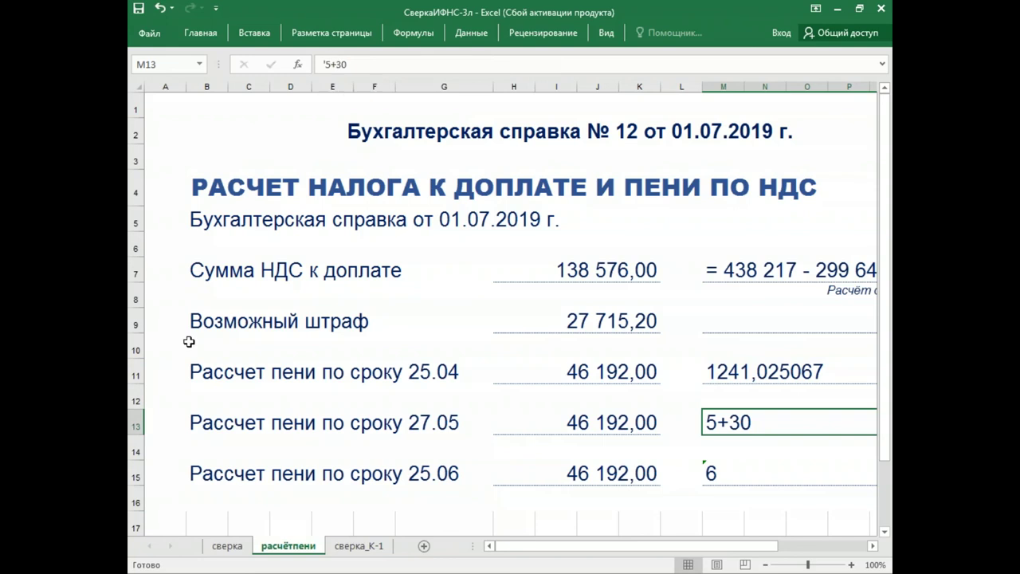
pyautogui.moveTo(351, 71); pyautogui.dragTo(320, 67)
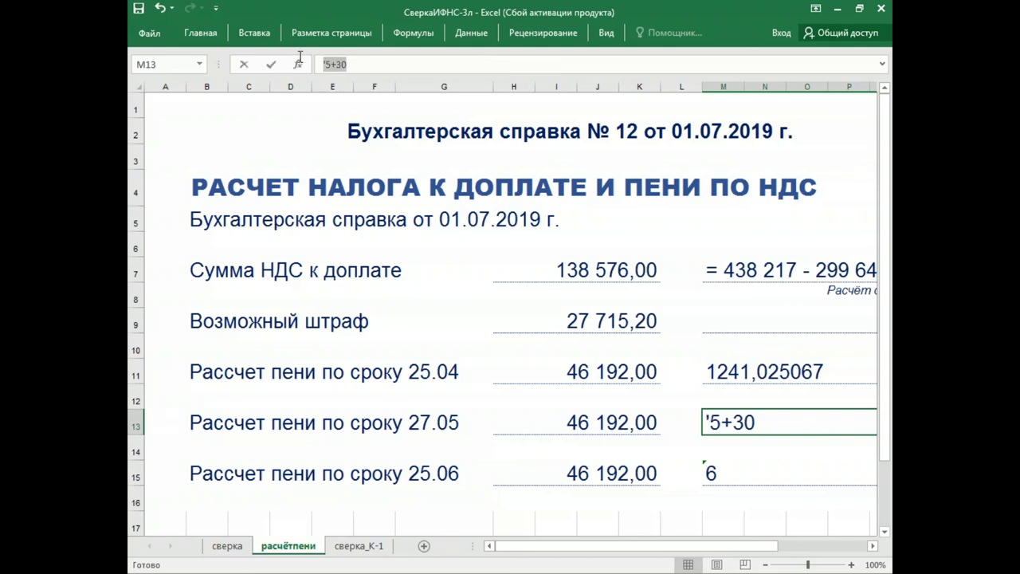
pyautogui.hotkey('ctrl', 'v')
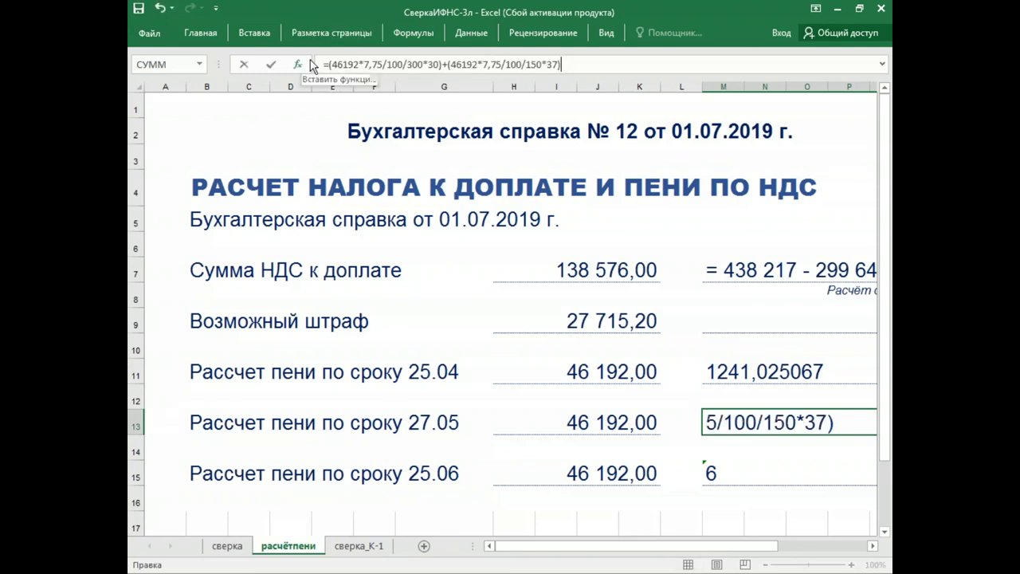
pyautogui.press('Delete')
pyautogui.press('Delete')
pyautogui.write('5')
pyautogui.press('Return')
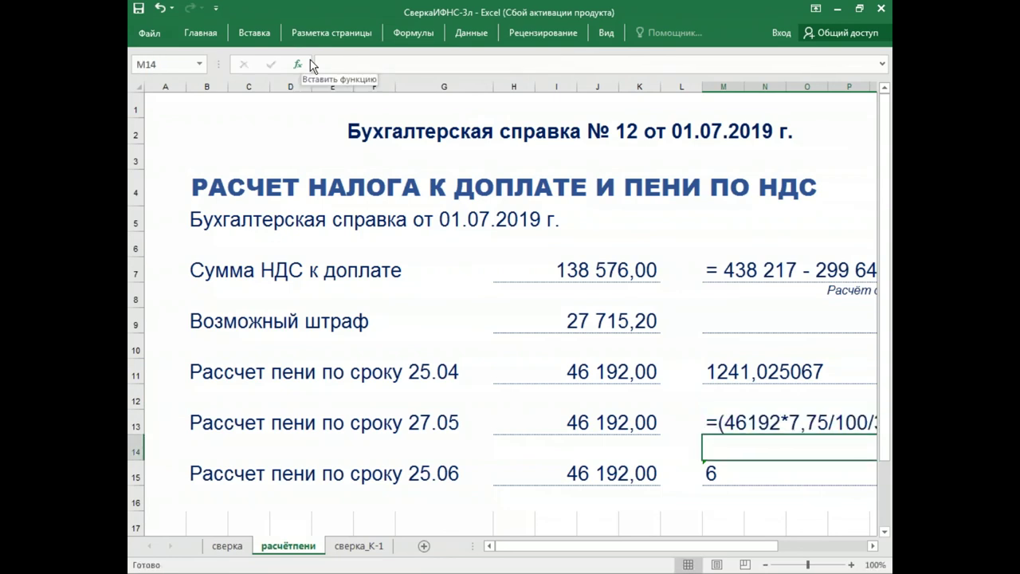
# Check the number format of cell M11 in the cell format settings without changing it.
pyautogui.click(718, 376)
pyautogui.rightClick(717, 376)
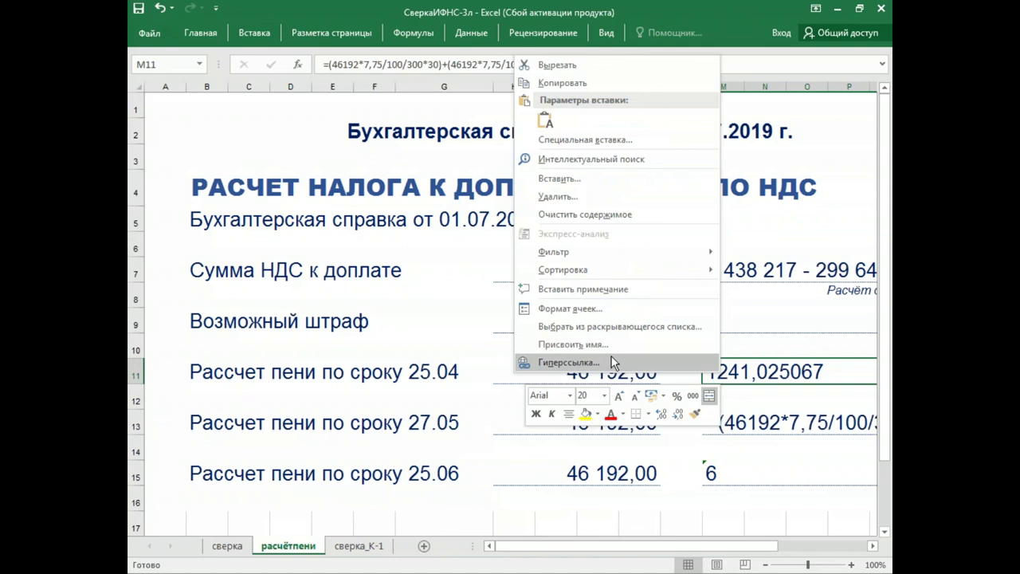
pyautogui.click(567, 309)
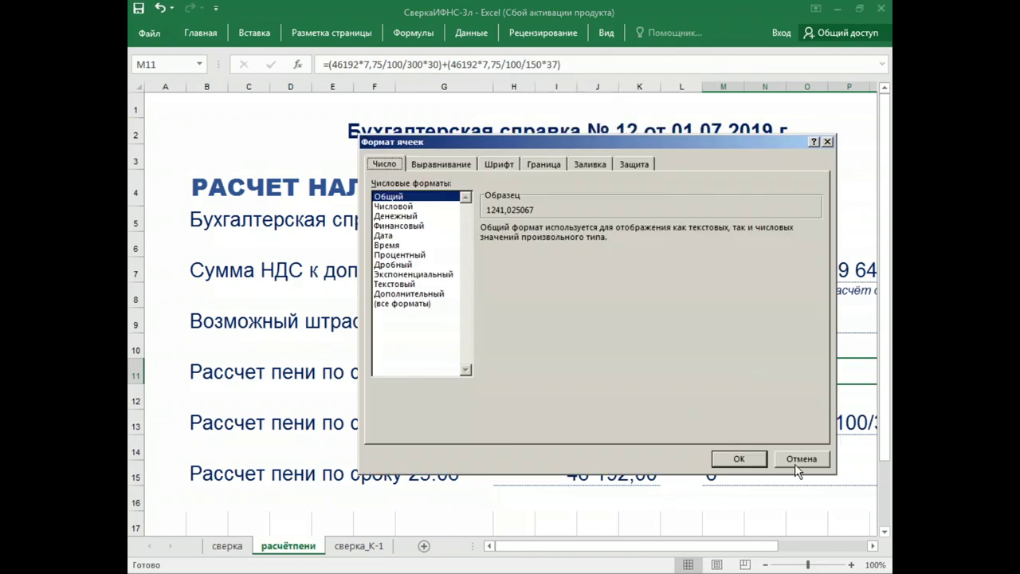
pyautogui.click(796, 460)
# Copy the formatting of M11 onto M13 with Format Painter and re-enter the content of M13.
pyautogui.rightClick(714, 373)
pyautogui.click(686, 404)
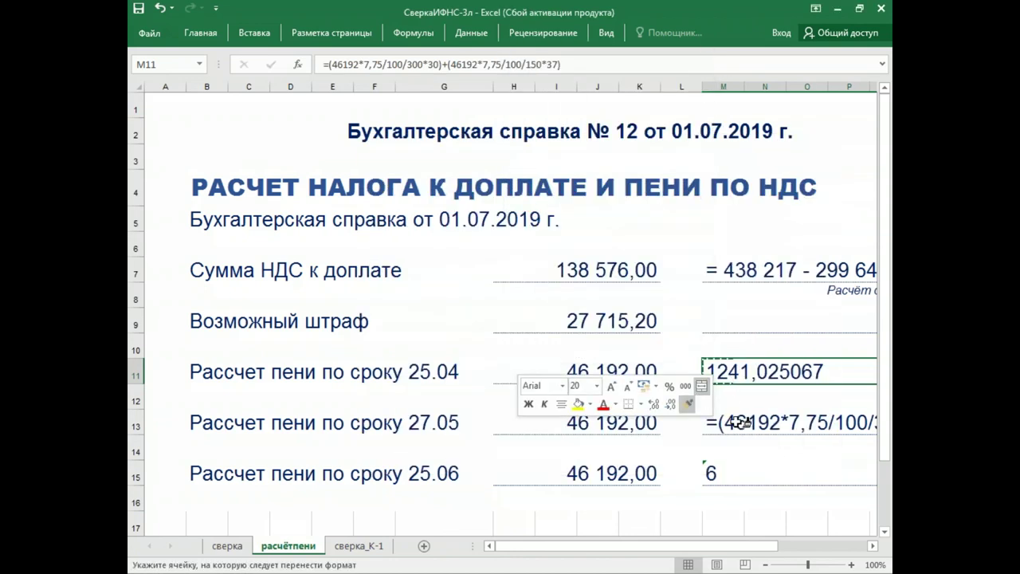
pyautogui.click(741, 422)
pyautogui.doubleClick(757, 423)
pyautogui.press('Return')
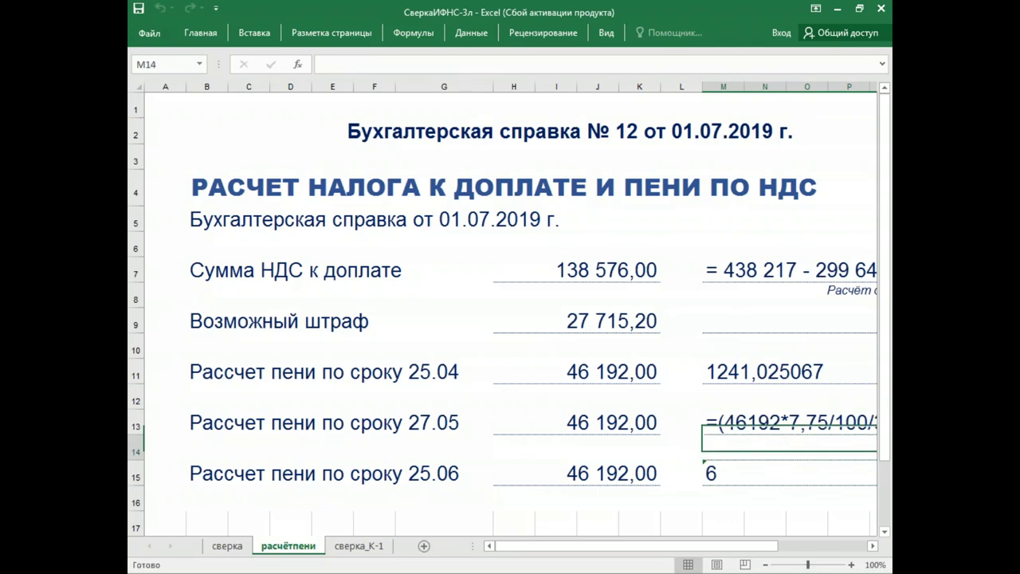
# Remove the leading apostrophe from cell M13 so that the 27.05 penalty is calculated as a formula.
pyautogui.click(738, 423)
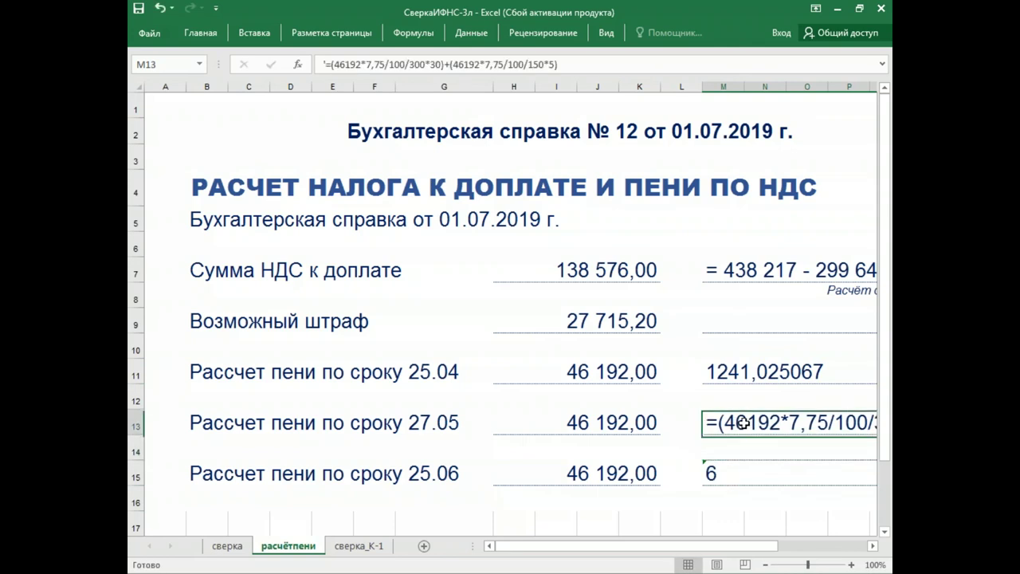
pyautogui.click(323, 64)
pyautogui.press('BackSpace')
pyautogui.press('Return')
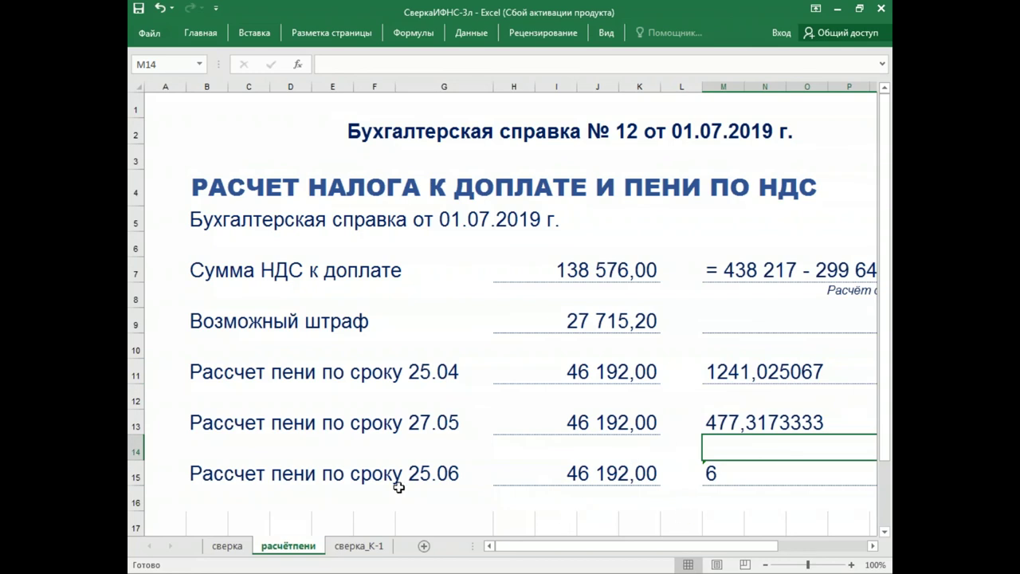
# Copy the full formula text of the 27.05 penalty from cell M13.
pyautogui.moveTo(890, 427); pyautogui.dragTo(890, 440)
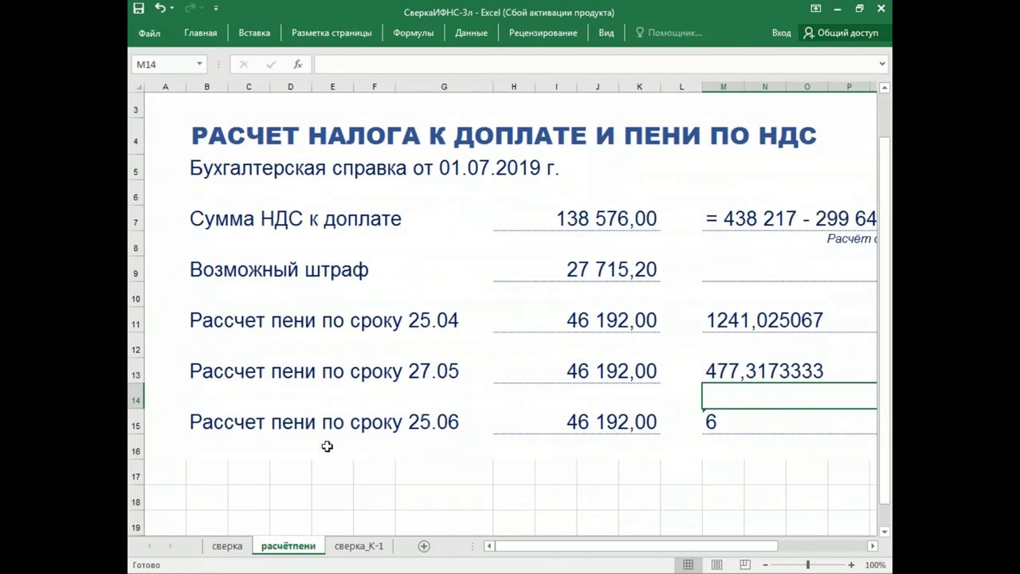
pyautogui.click(724, 381)
pyautogui.moveTo(567, 69); pyautogui.dragTo(318, 61)
pyautogui.hotkey('ctrl', 'c')
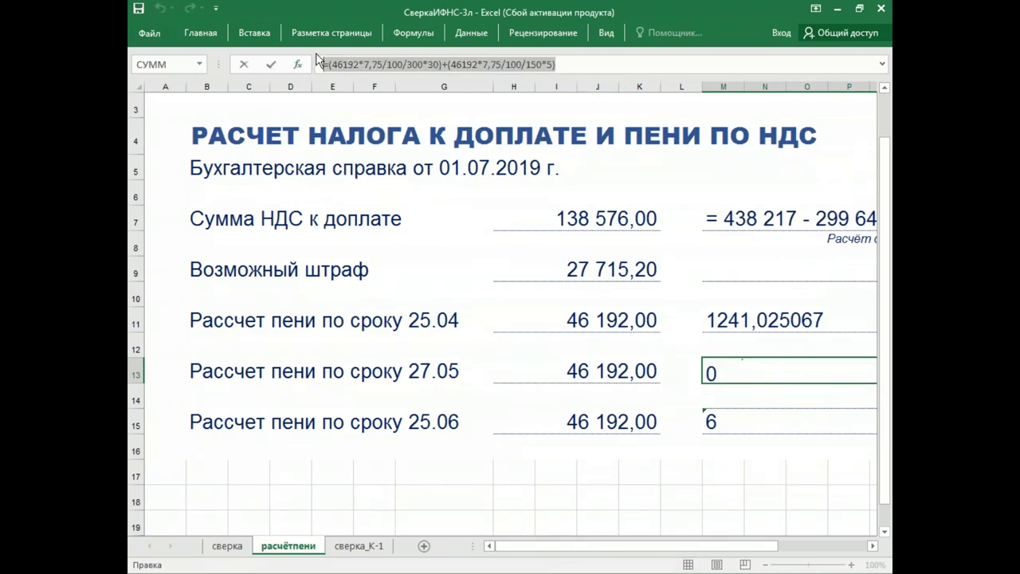
pyautogui.press('Return')
pyautogui.click(737, 424)
pyautogui.doubleClick(738, 423)
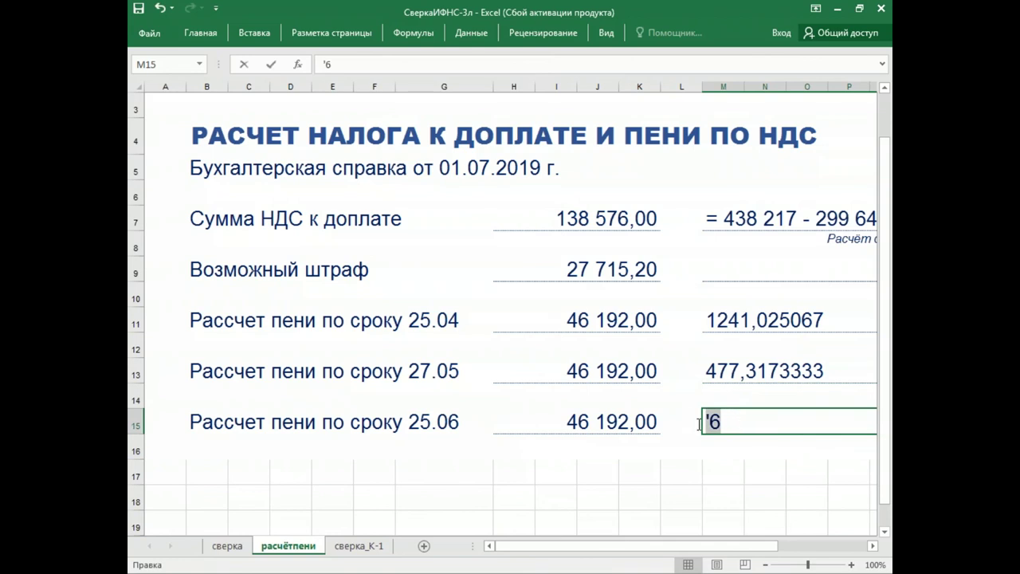
pyautogui.hotkey('ctrl', 'v')
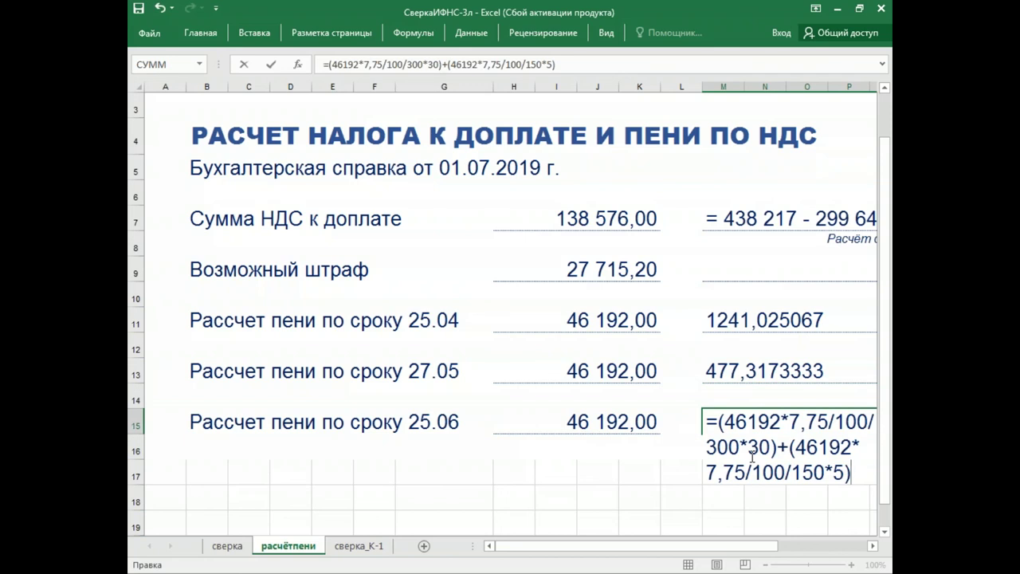
pyautogui.press('Escape')
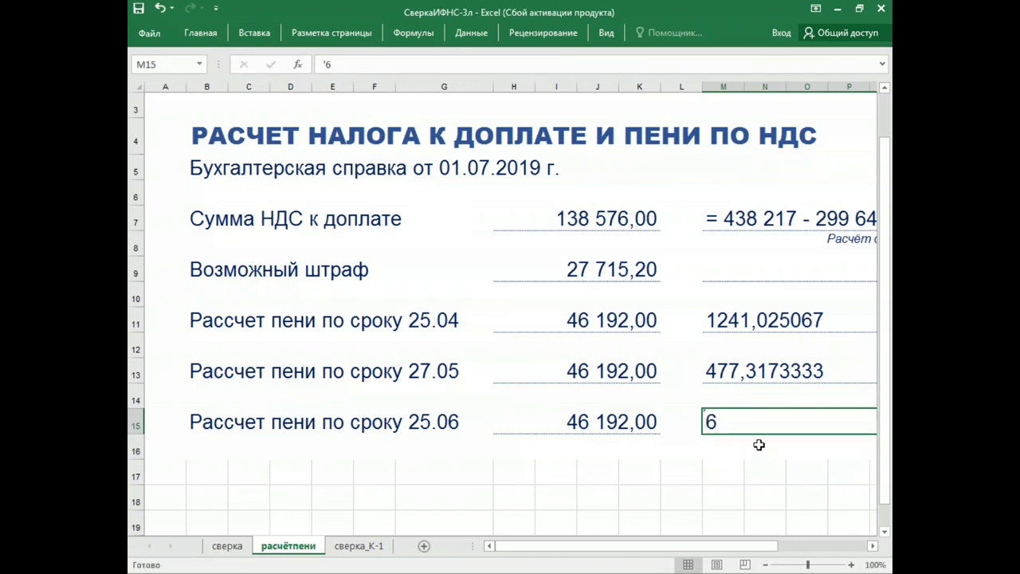
# Paste the copied formula over M15, delete its first term and set 6 days, giving =(46192*7,75/100/150*6).
pyautogui.doubleClick(750, 425)
pyautogui.hotkey('ctrl', 'v')
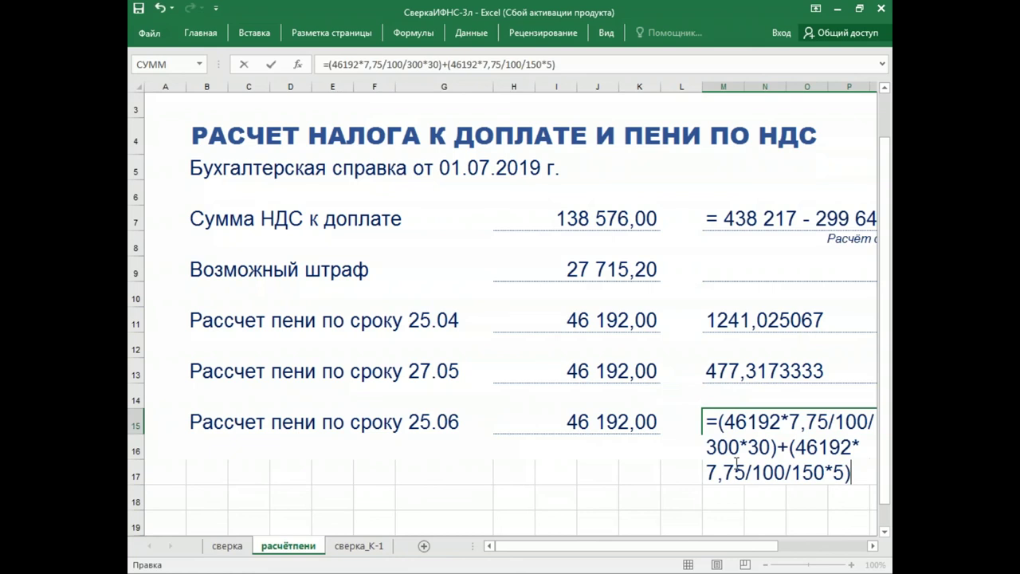
pyautogui.moveTo(790, 448); pyautogui.dragTo(720, 421)
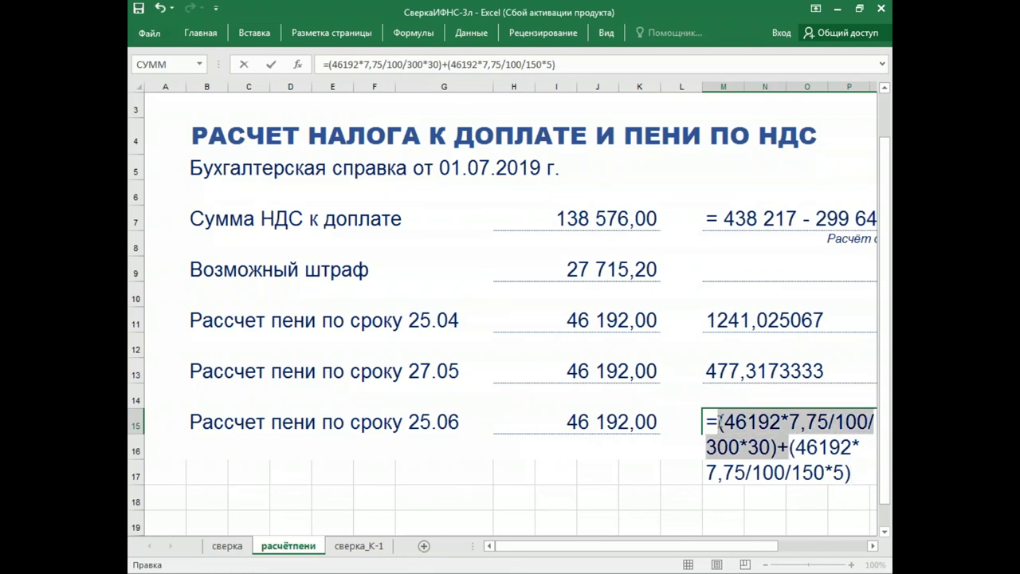
pyautogui.press('BackSpace')
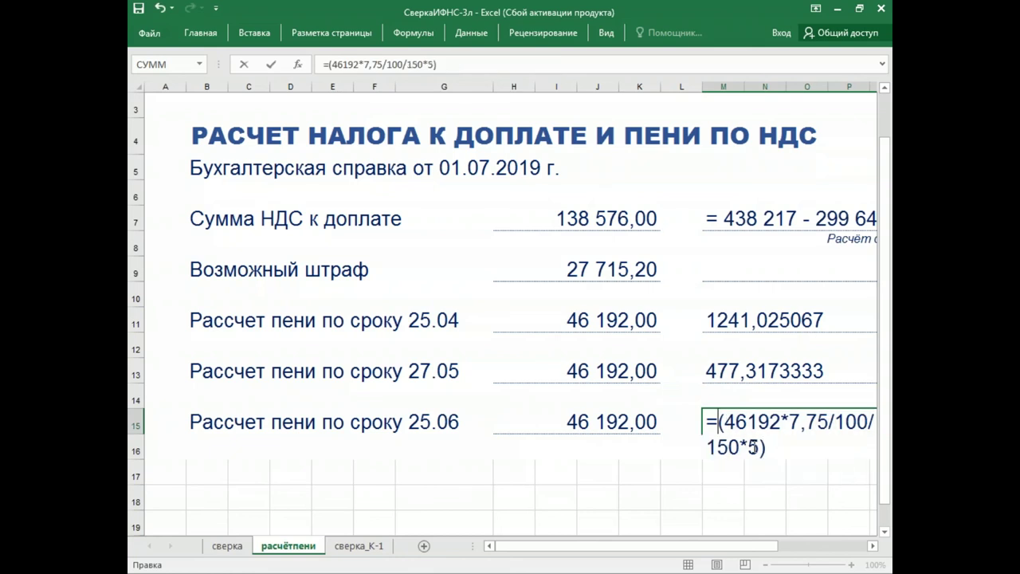
pyautogui.click(751, 448)
pyautogui.press('Delete')
pyautogui.write('6')
pyautogui.press('Return')
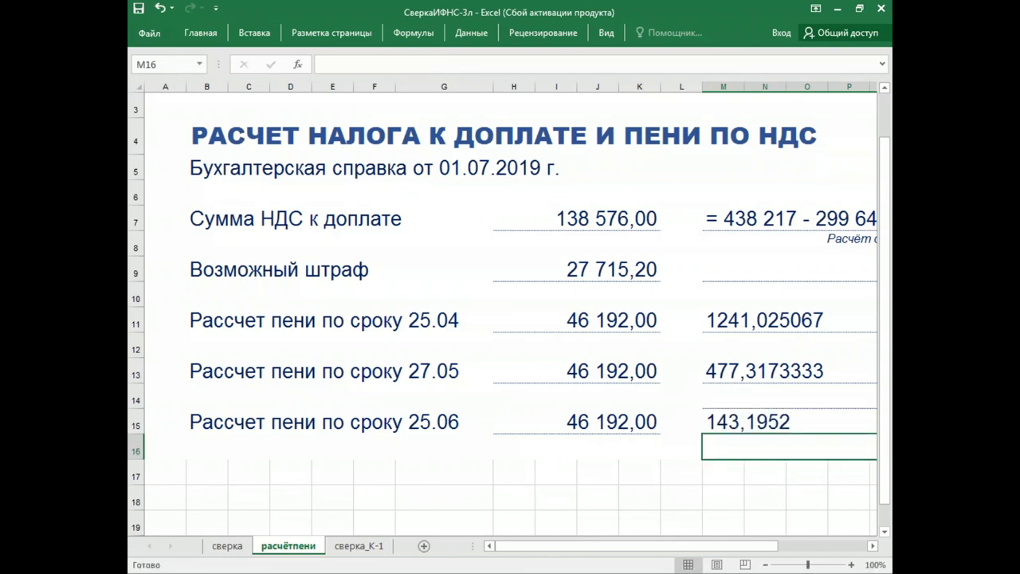
# Copy cell M15 into M17 to prepare a matching cell for the penalty total.
pyautogui.hscroll(3, 502, 303)
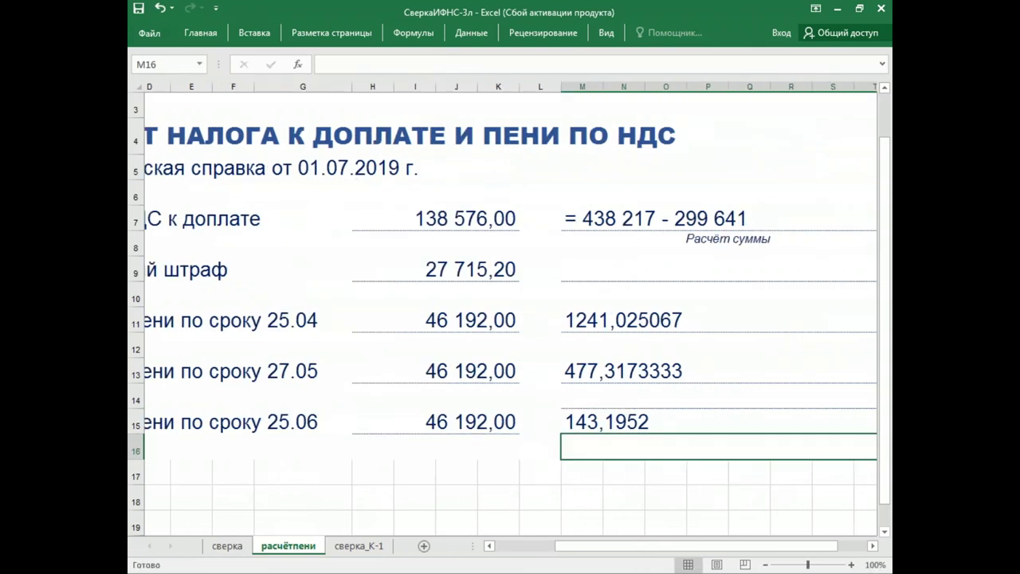
pyautogui.click(701, 422)
pyautogui.hotkey('ctrl', 'c')
pyautogui.click(556, 472)
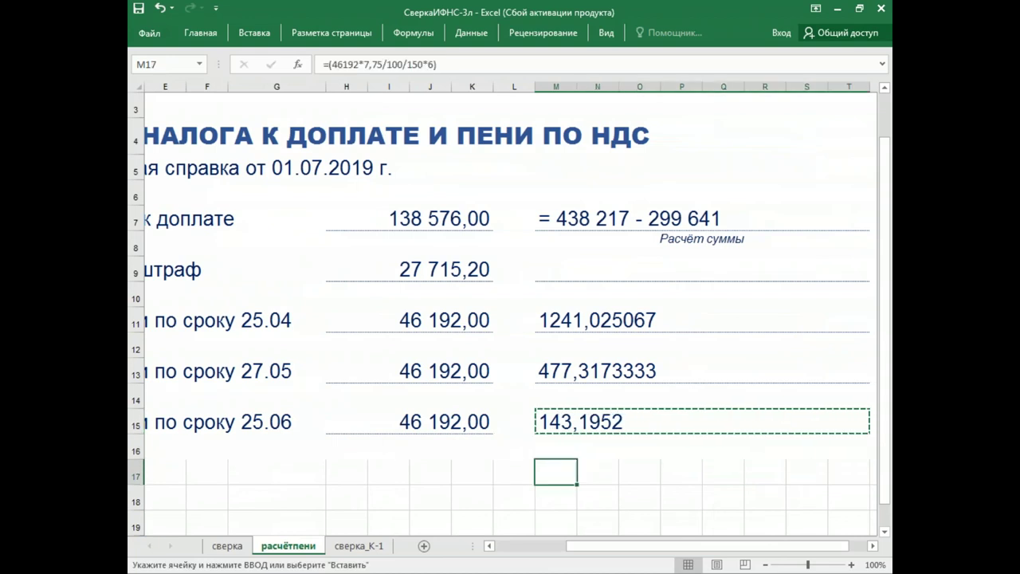
pyautogui.hotkey('ctrl', 'v')
# Enter a formula in M17 that adds the three penalties in M15, M13 and M11.
pyautogui.write('=')
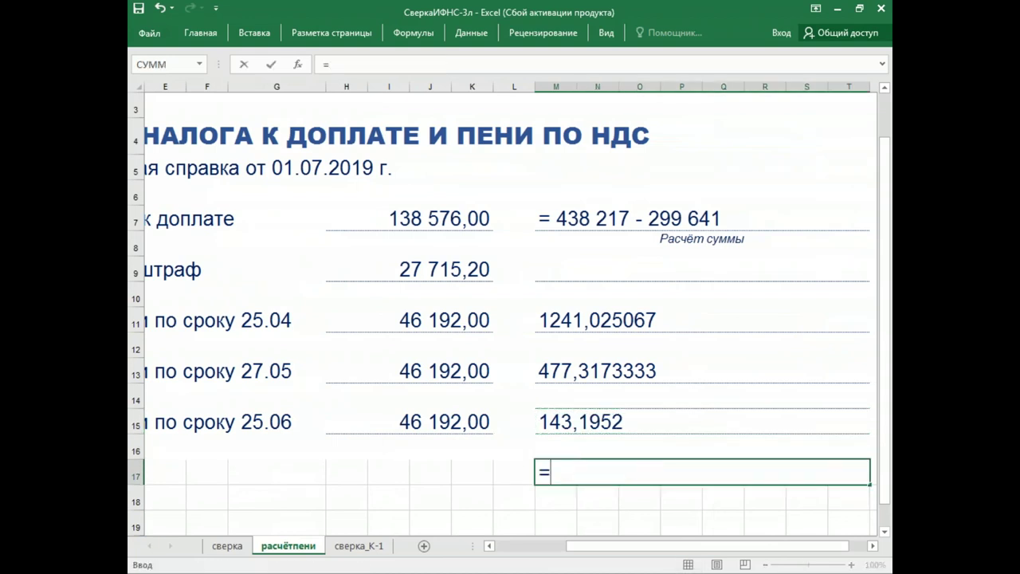
pyautogui.click(701, 422)
pyautogui.write('+')
pyautogui.press('Up')
pyautogui.press('Up')
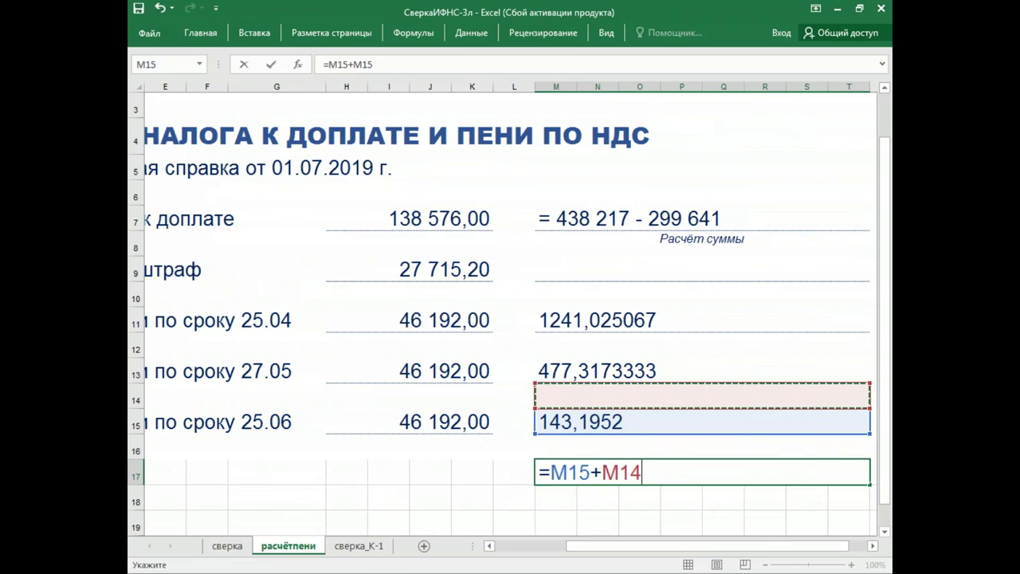
pyautogui.write('+')
pyautogui.press('Up')
pyautogui.press('Up')
pyautogui.press('Up')
pyautogui.press('Up')
pyautogui.press('Up')
pyautogui.press('Up')
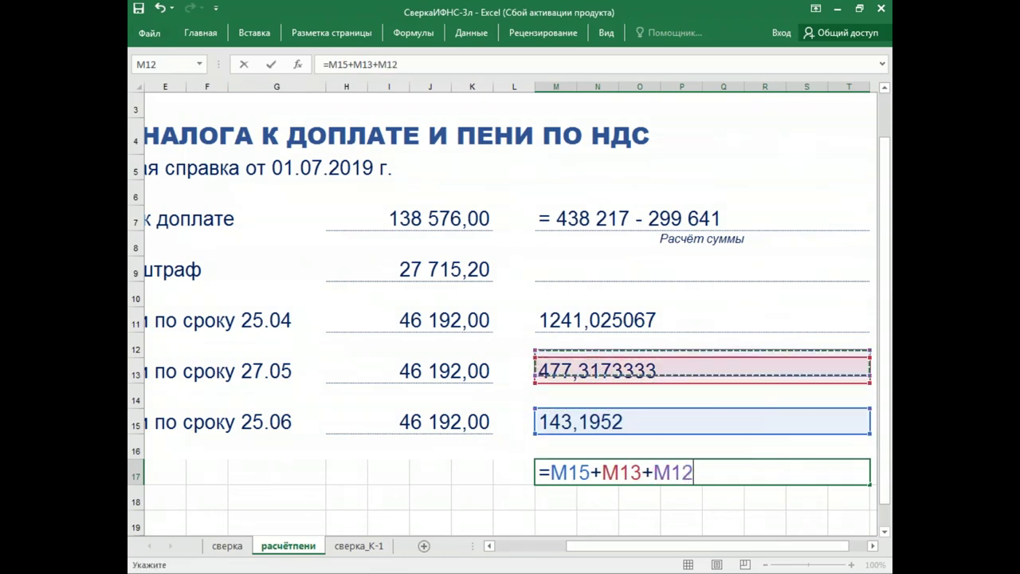
pyautogui.press('Return')
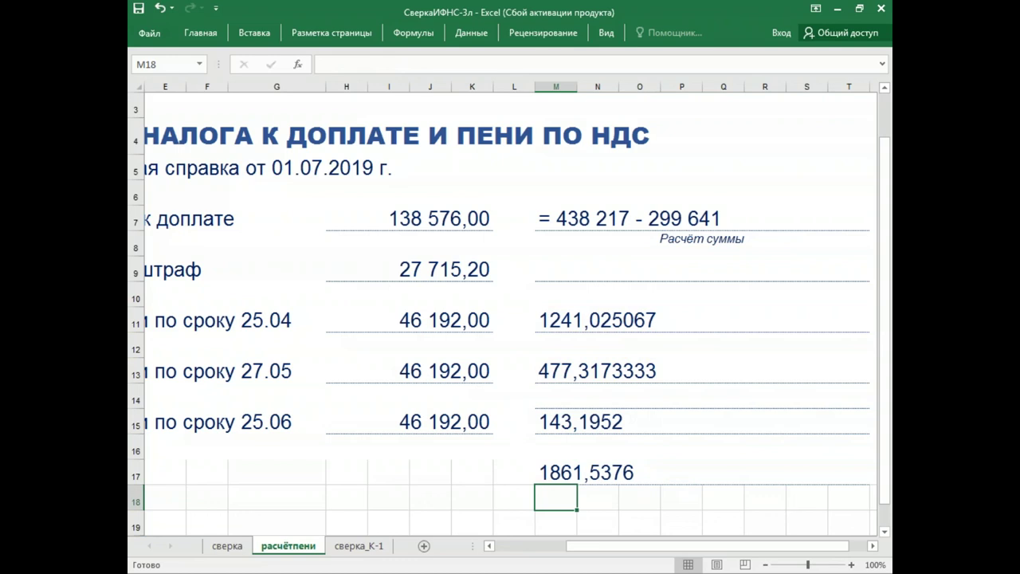
# Review the possible fine in H9, then switch to 1C and highlight the closing balance row of the account 68.02 analysis.
pyautogui.click(429, 266)
pyautogui.moveTo(601, 550); pyautogui.dragTo(531, 549)
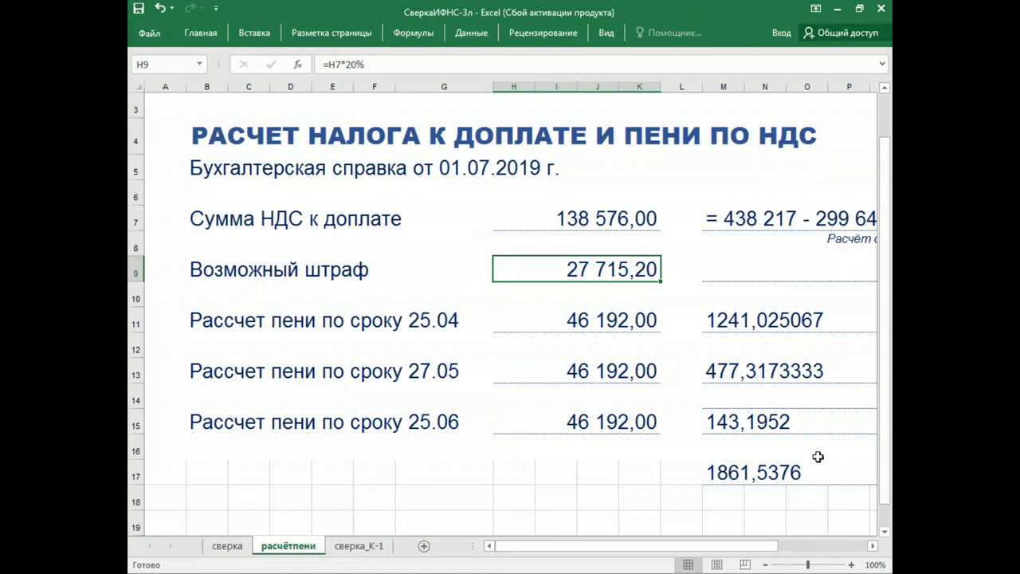
pyautogui.hotkey('alt', 'Tab')
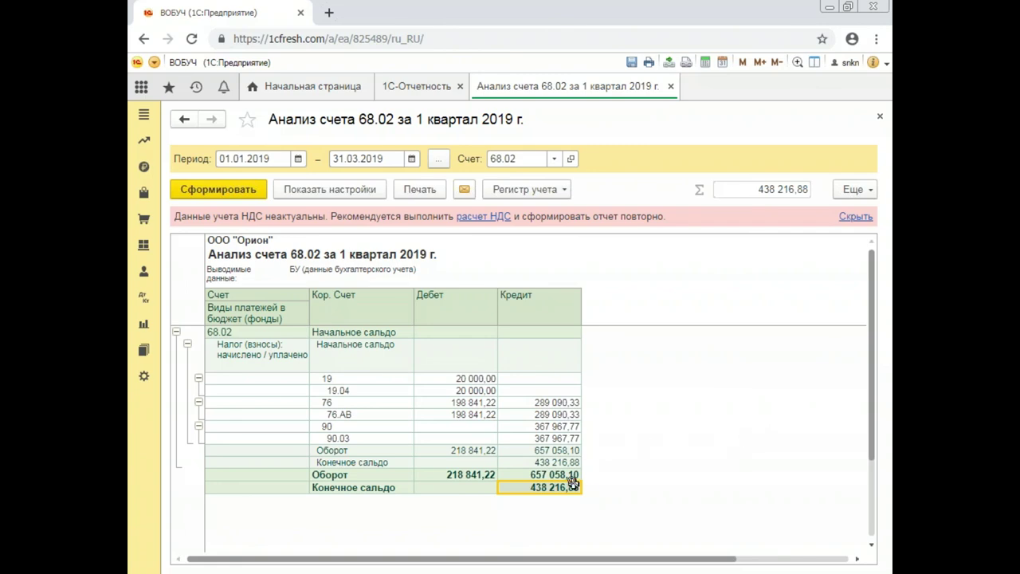
pyautogui.moveTo(329, 485); pyautogui.dragTo(511, 488)
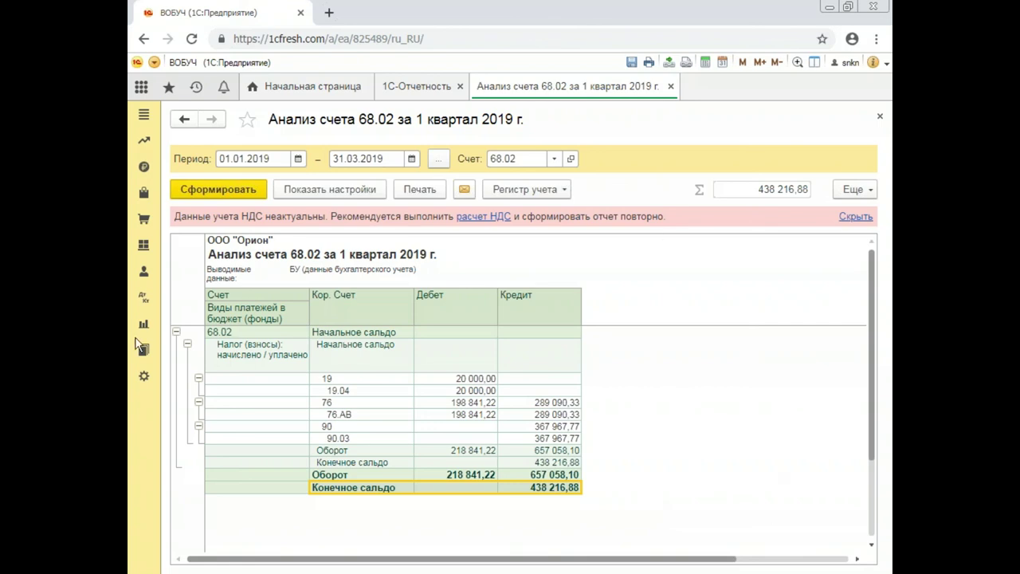
# Open the VAT declaration for the 1st quarter of 2019 from the reports list in 1С-Отчетность.
pyautogui.click(408, 88)
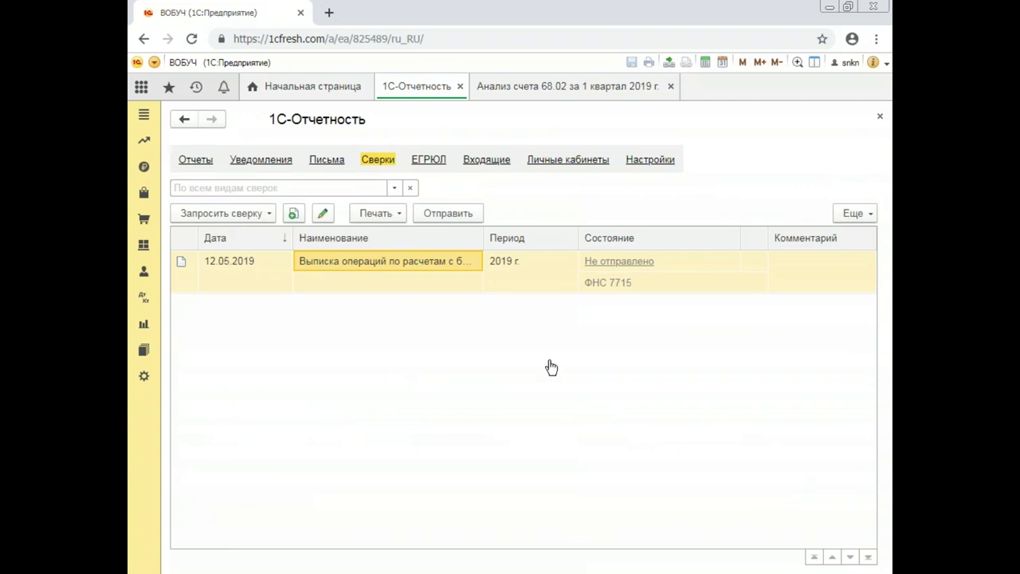
pyautogui.click(191, 166)
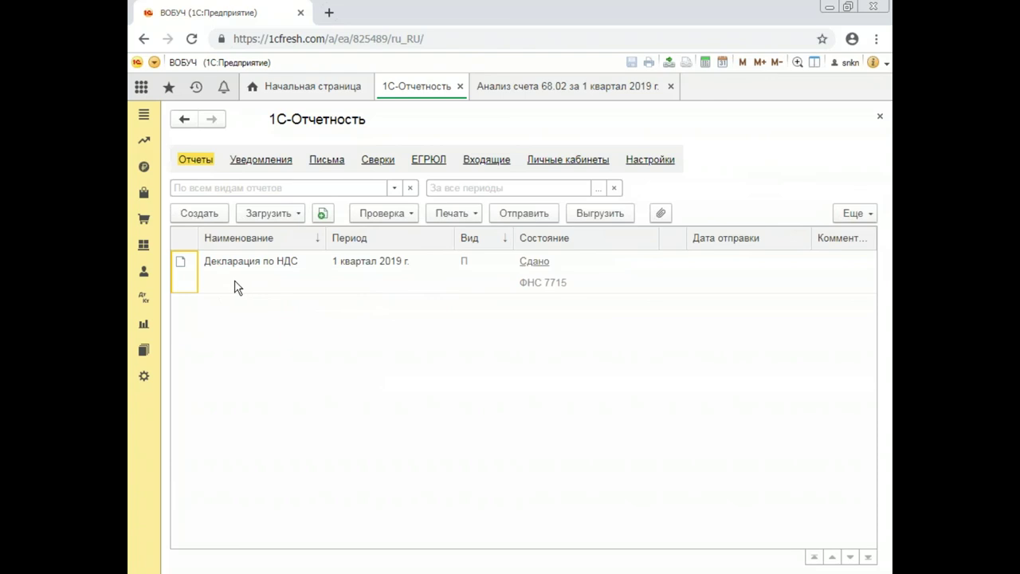
pyautogui.click(241, 289)
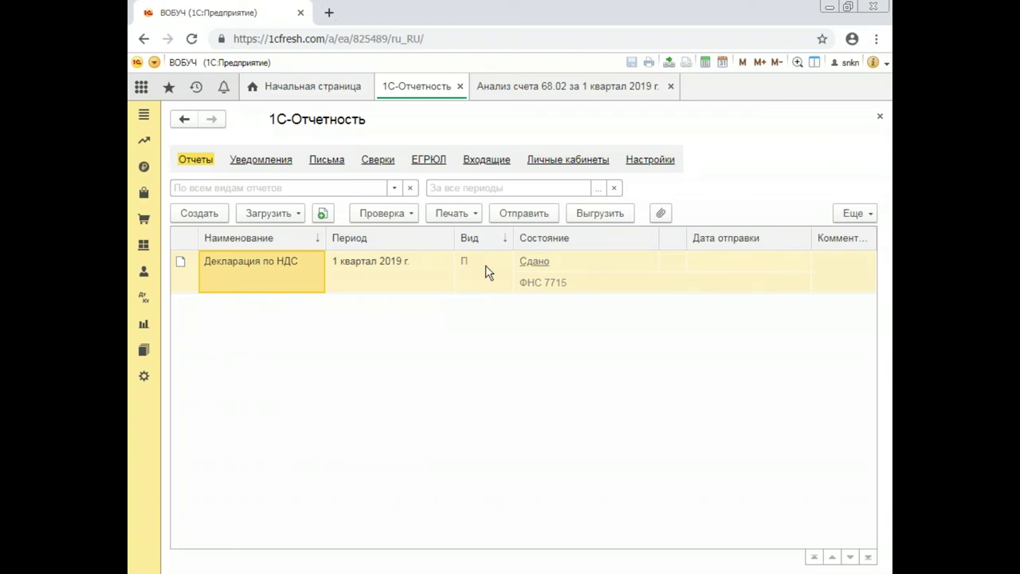
pyautogui.click(391, 285)
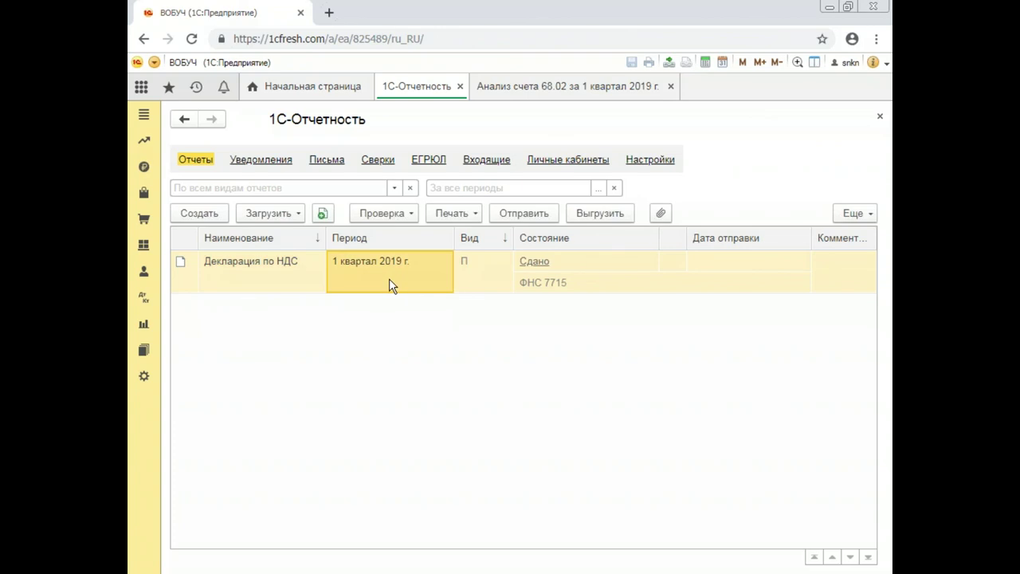
pyautogui.doubleClick(391, 285)
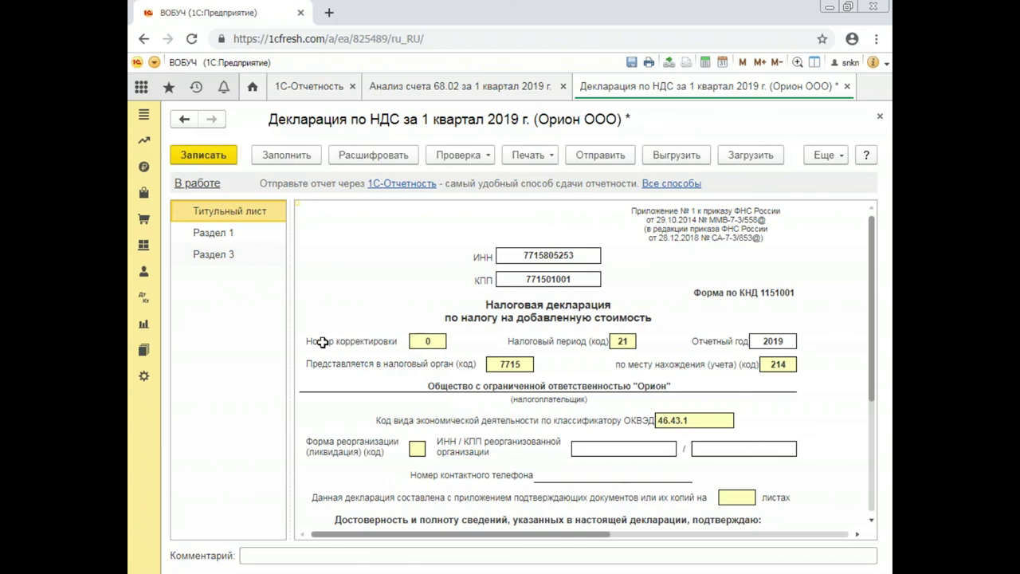
# Set the VAT declaration's correction number (Номер корректировки) to 1, save the declaration and close it.
pyautogui.click(428, 341)
pyautogui.write('1')
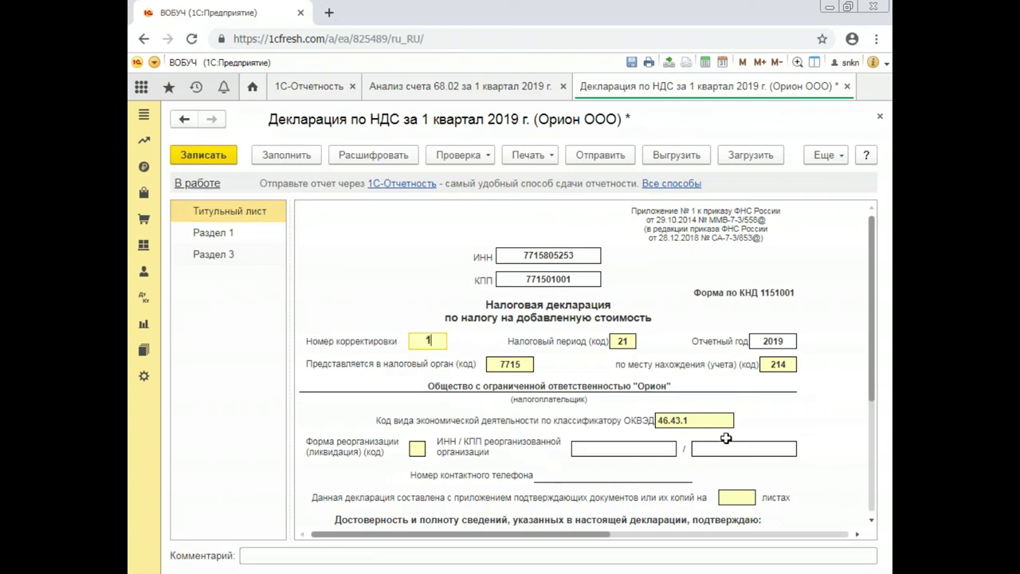
pyautogui.press('Return')
pyautogui.click(228, 156)
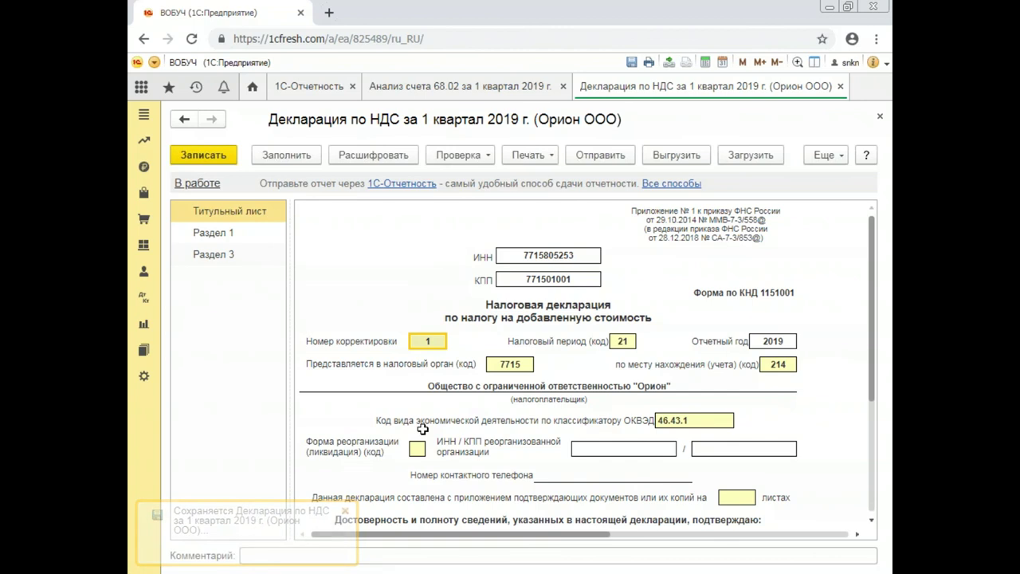
pyautogui.click(879, 117)
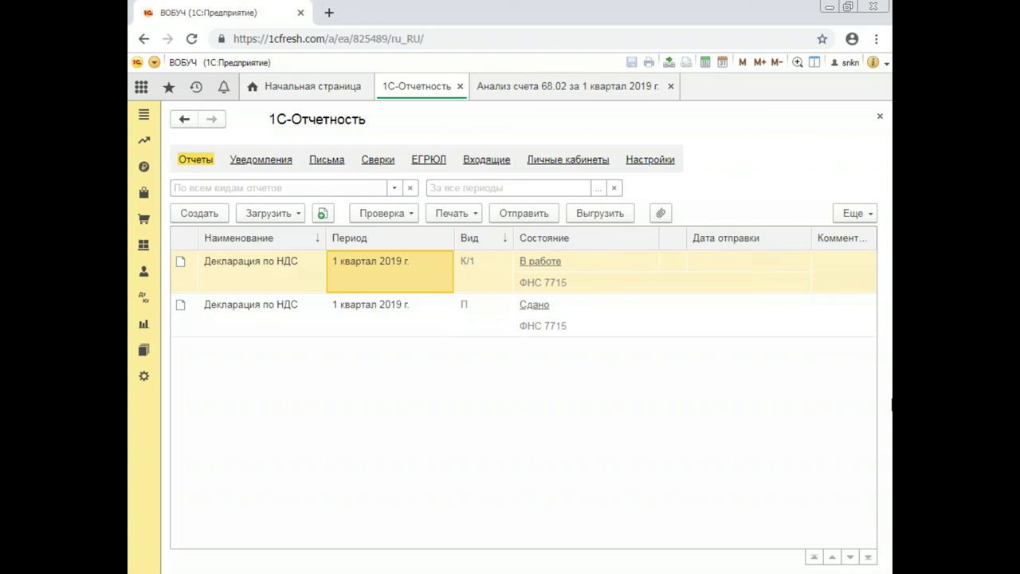
# Reopen the К/1 VAT declaration for the 1st quarter of 2019 and fill it automatically, saving the new data.
pyautogui.press('Return')
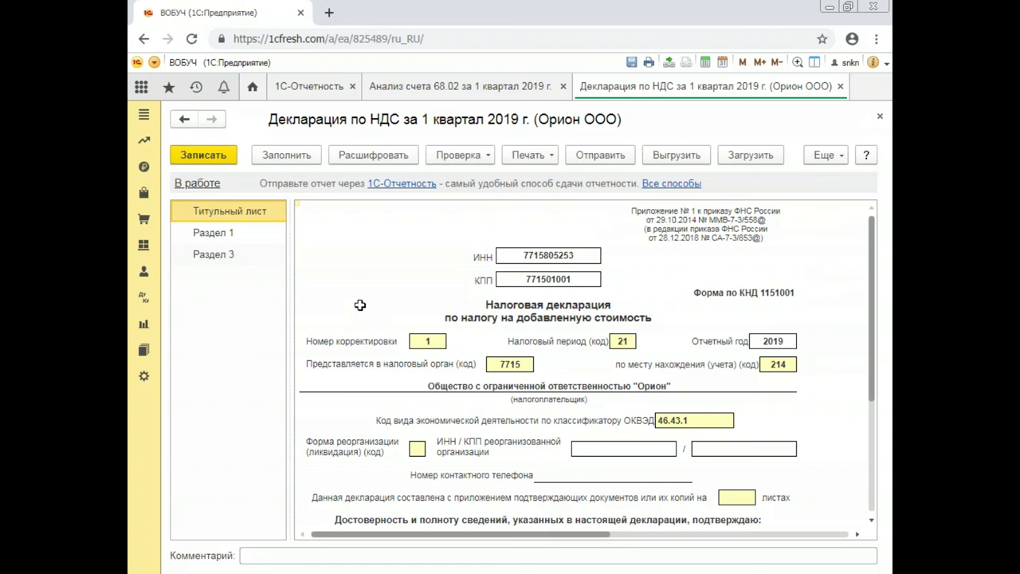
pyautogui.click(270, 156)
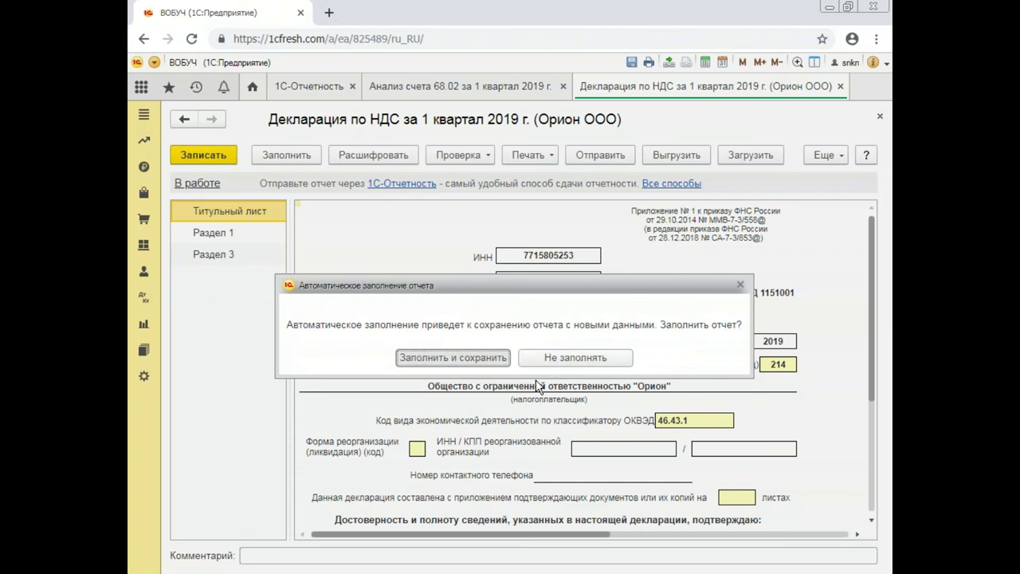
pyautogui.press('Return')
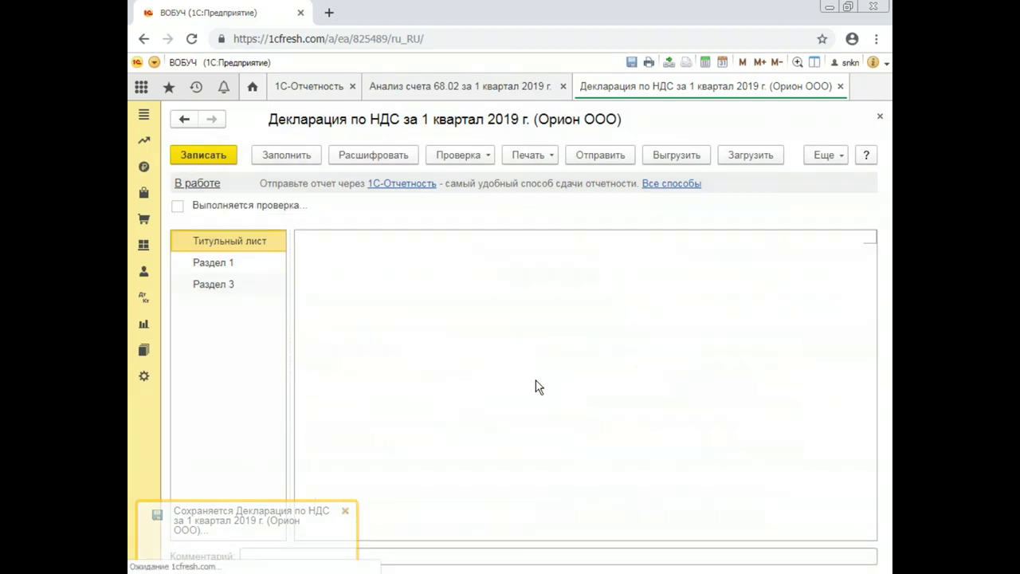
# Review the turnovers with accounts 19, 76 and 90 and the closing credit balance in the account 68.02 analysis.
pyautogui.click(438, 88)
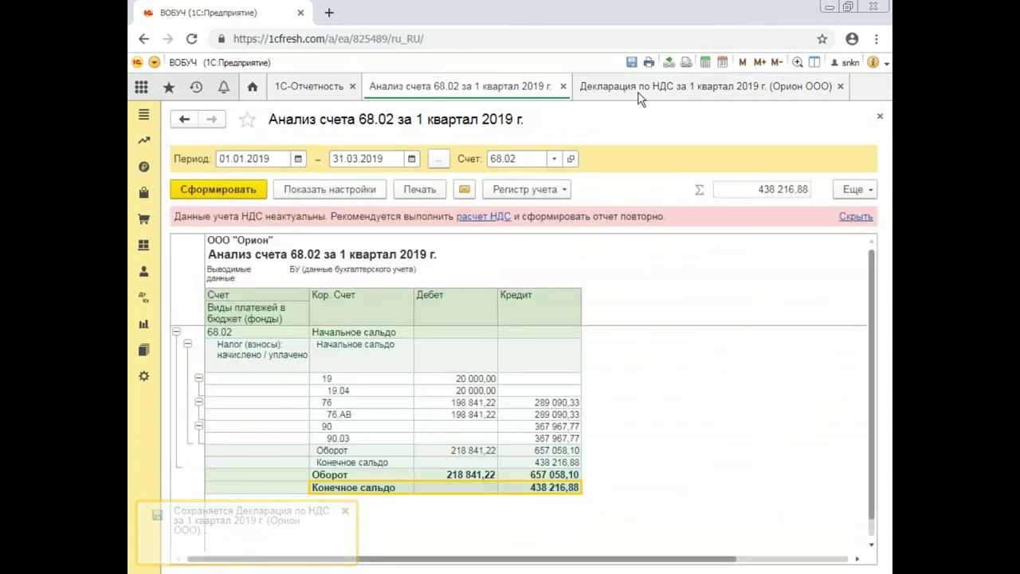
pyautogui.moveTo(321, 378); pyautogui.dragTo(539, 360)
pyautogui.moveTo(343, 398); pyautogui.dragTo(465, 439)
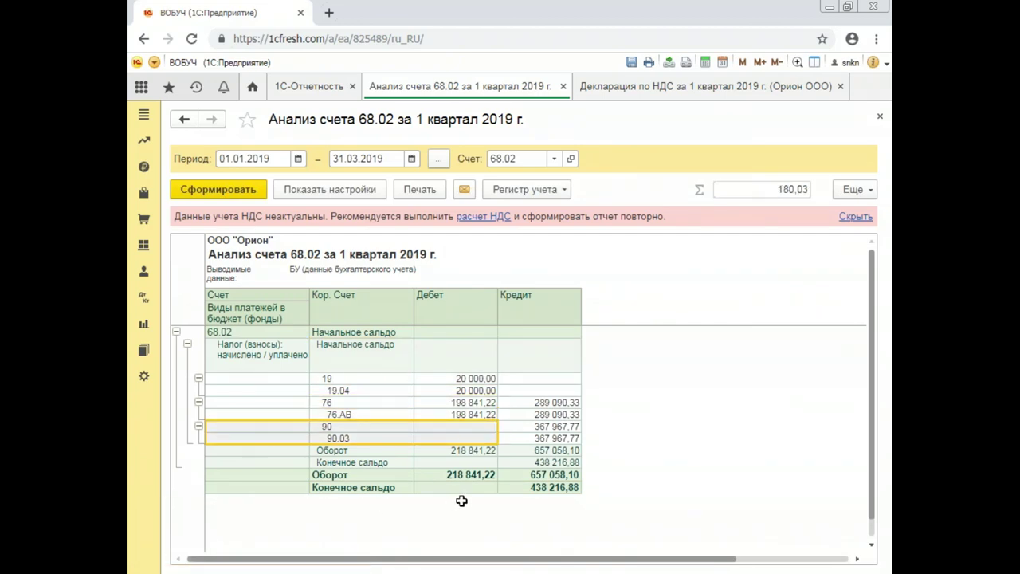
pyautogui.moveTo(323, 403); pyautogui.dragTo(560, 442)
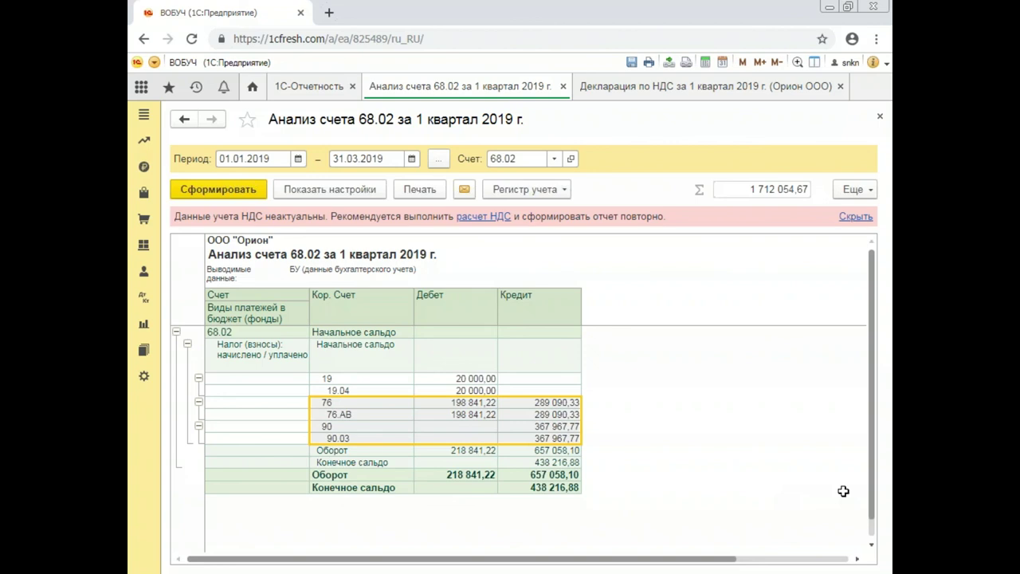
pyautogui.click(317, 378)
pyautogui.moveTo(316, 378); pyautogui.dragTo(563, 431)
pyautogui.click(527, 354)
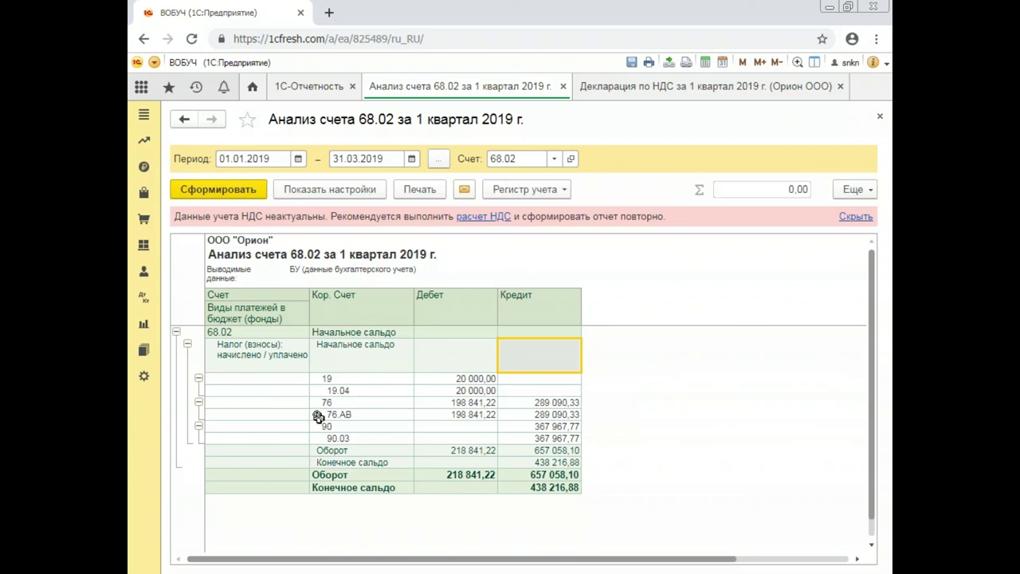
pyautogui.click(542, 485)
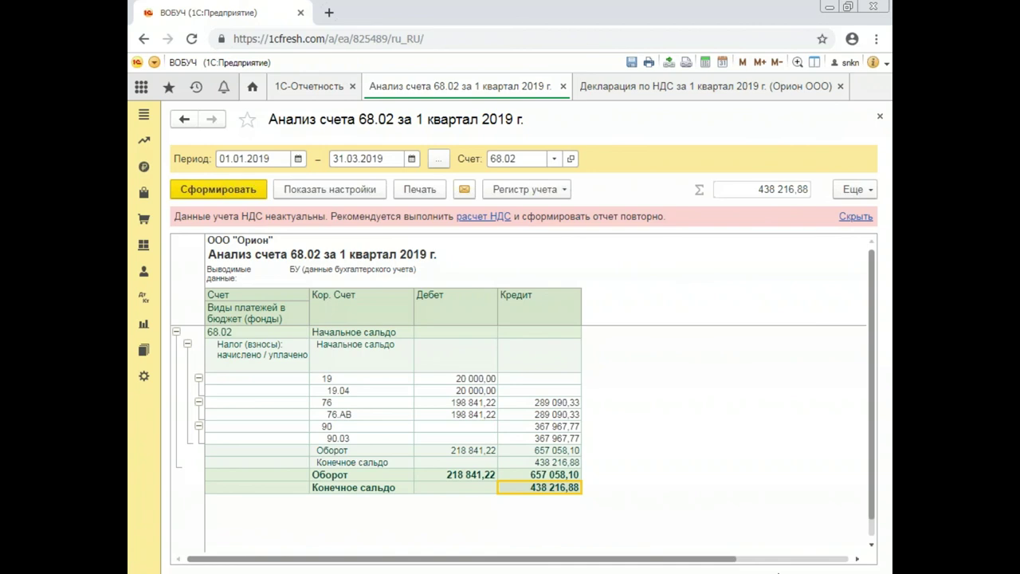
# Check the tax payable on line 040 in Section 1 of the corrective VAT declaration.
pyautogui.click(658, 94)
pyautogui.click(233, 268)
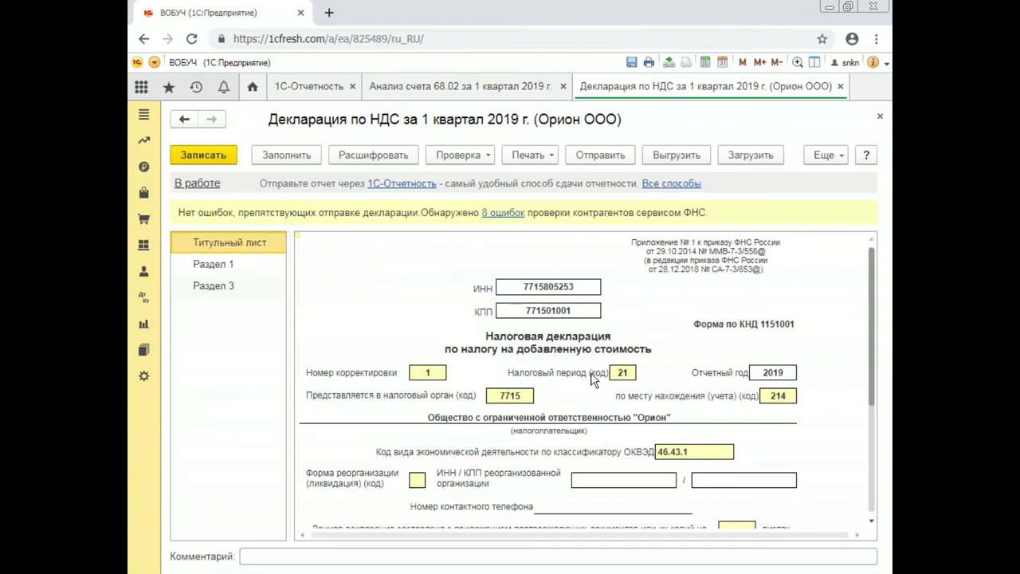
pyautogui.click(642, 394)
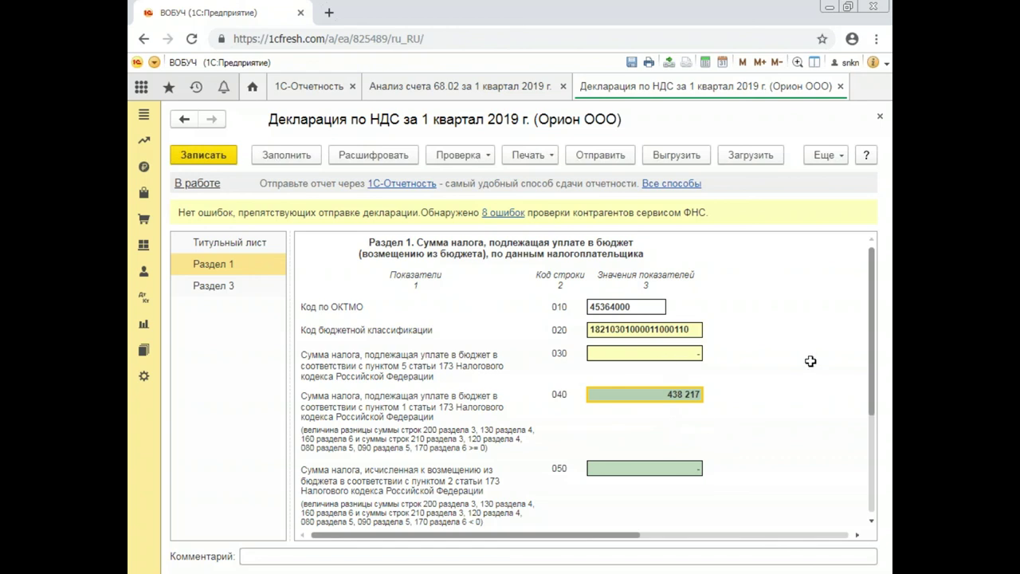
# Switch to Excel and review the operation dates and the 25.04.2019 accrual row on the сверка sheet.
pyautogui.hotkey('alt', 'Tab')
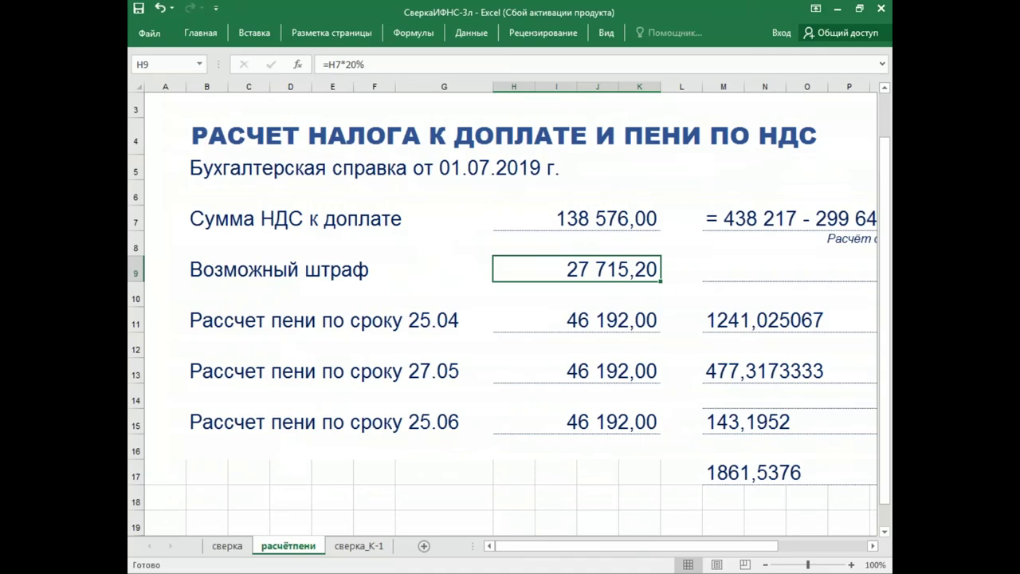
pyautogui.click(228, 547)
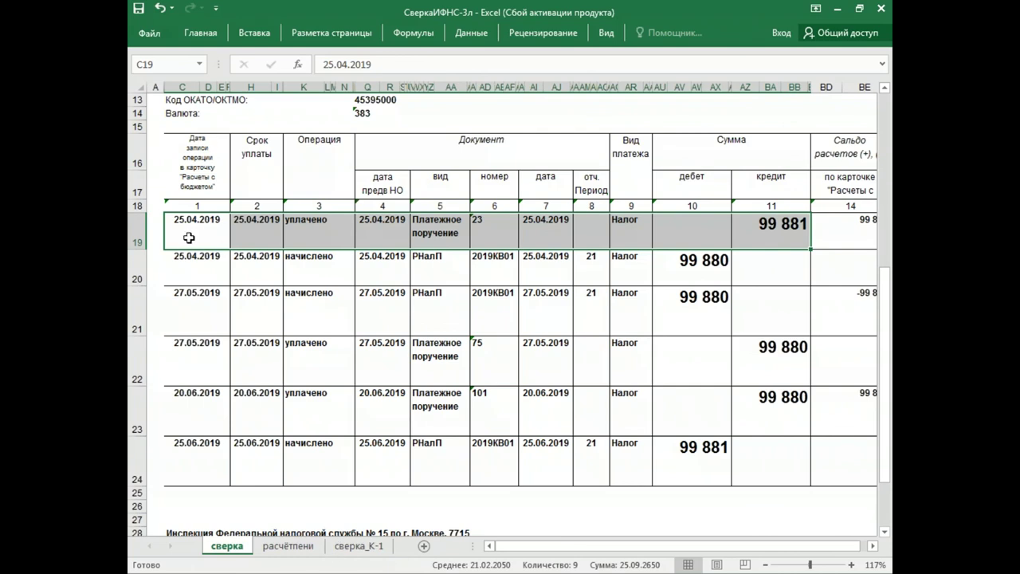
pyautogui.moveTo(192, 238); pyautogui.dragTo(452, 463)
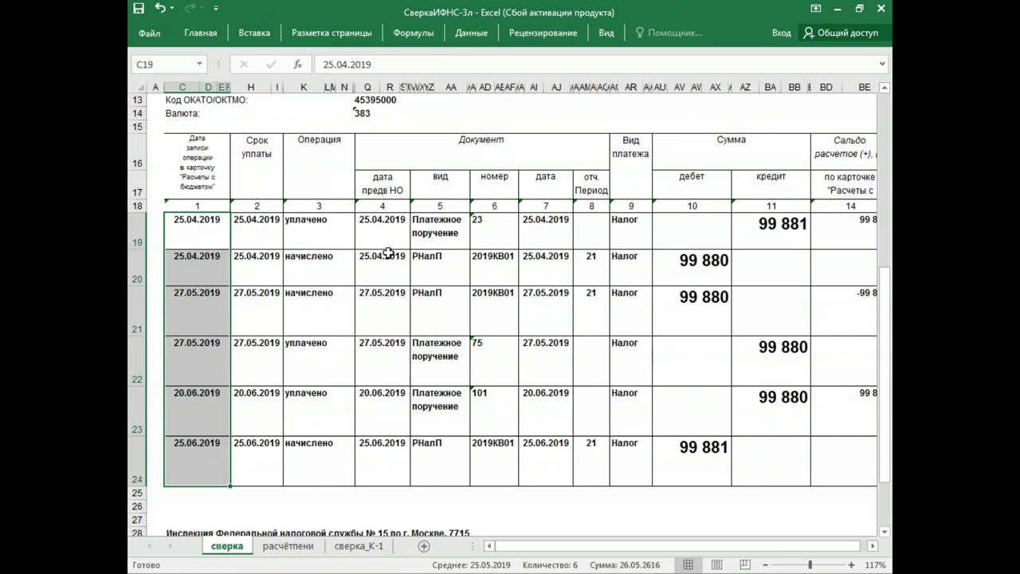
pyautogui.moveTo(198, 263); pyautogui.dragTo(789, 269)
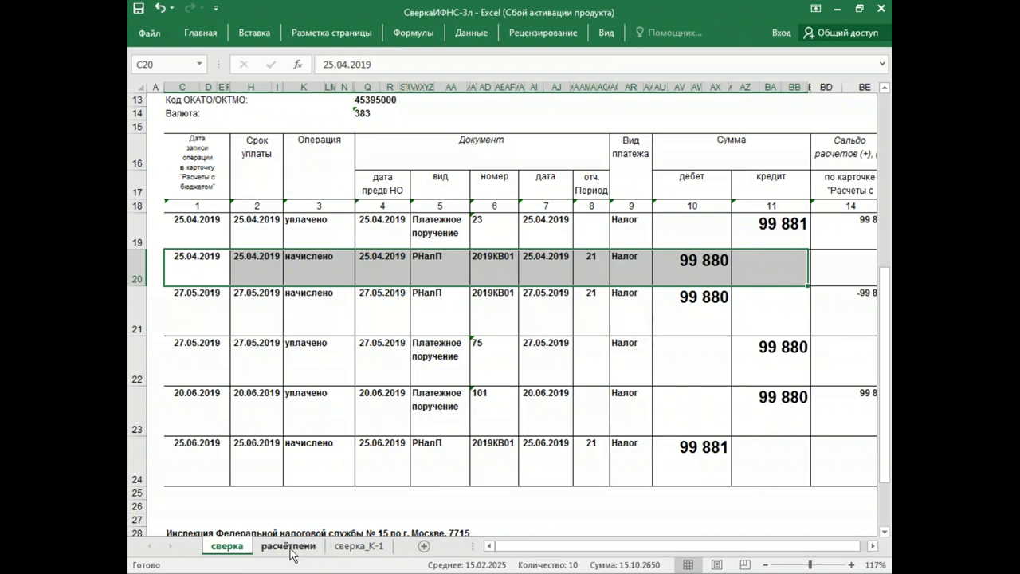
# Examine the original payments and accruals in rows 19 to 24 and their document types on the сверка_К-1 sheet.
pyautogui.click(358, 546)
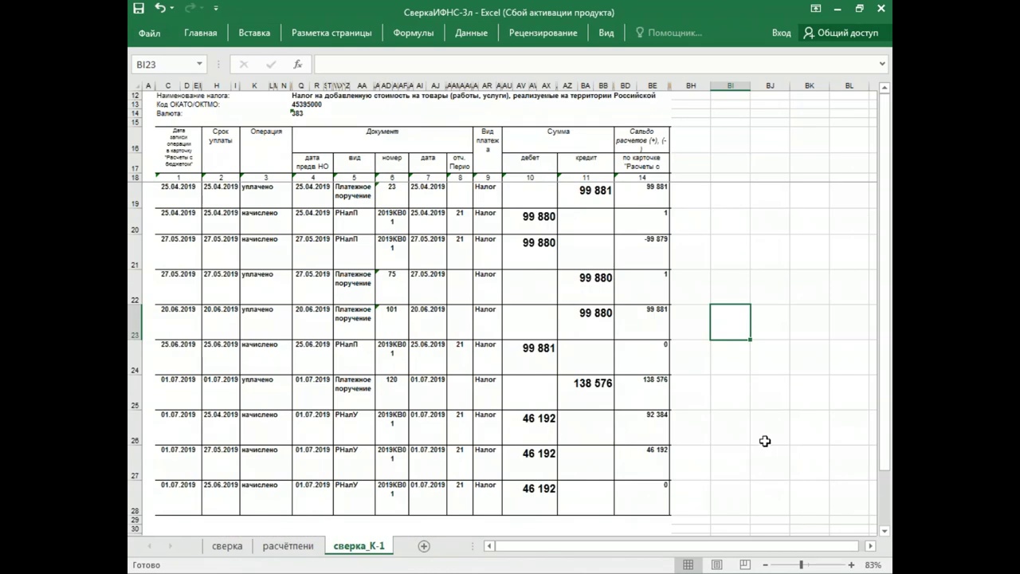
pyautogui.moveTo(178, 193); pyautogui.dragTo(519, 278)
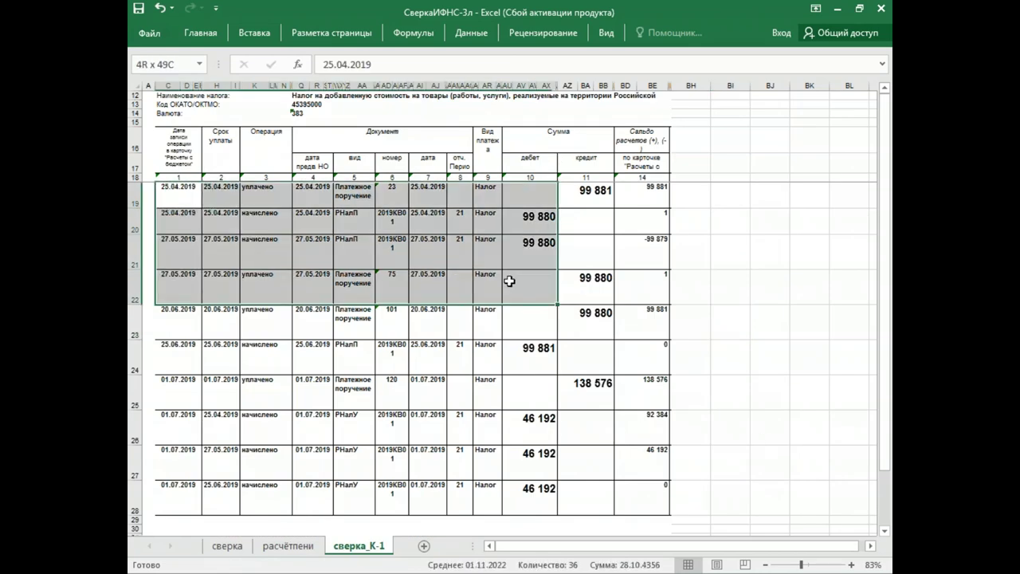
pyautogui.moveTo(337, 191); pyautogui.dragTo(627, 346)
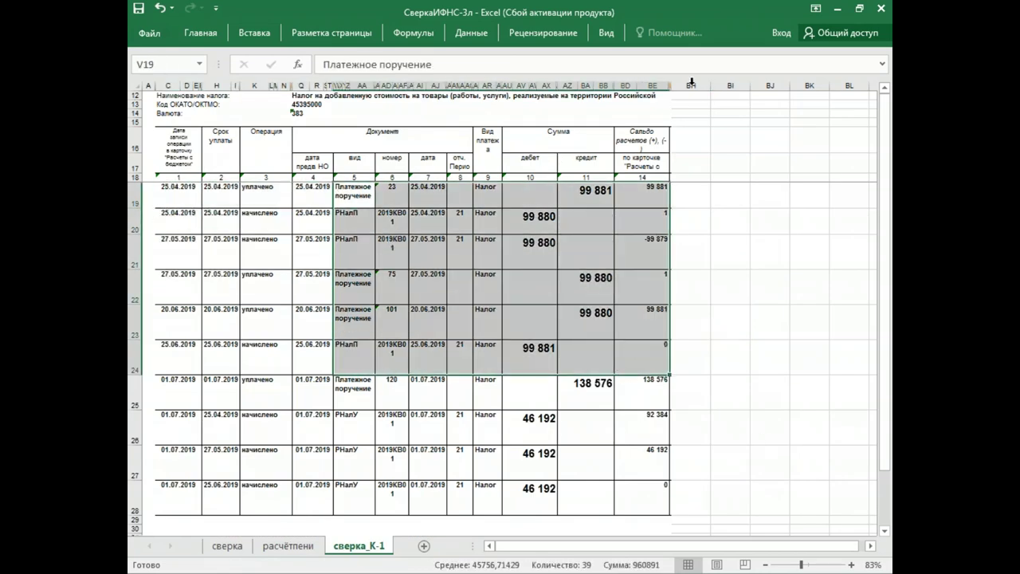
pyautogui.click(608, 33)
pyautogui.click(752, 292)
pyautogui.moveTo(162, 187); pyautogui.dragTo(641, 358)
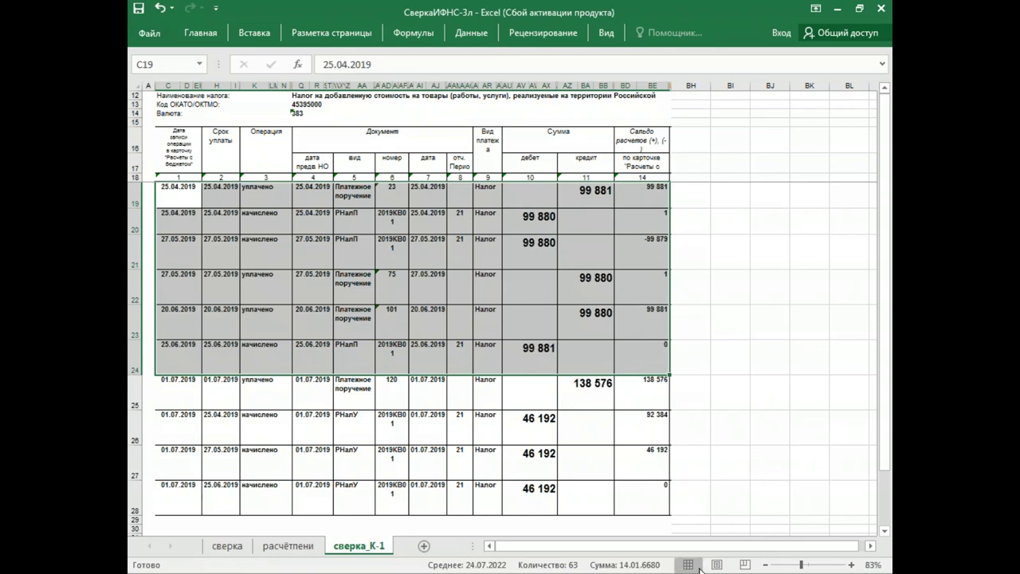
pyautogui.click(350, 166)
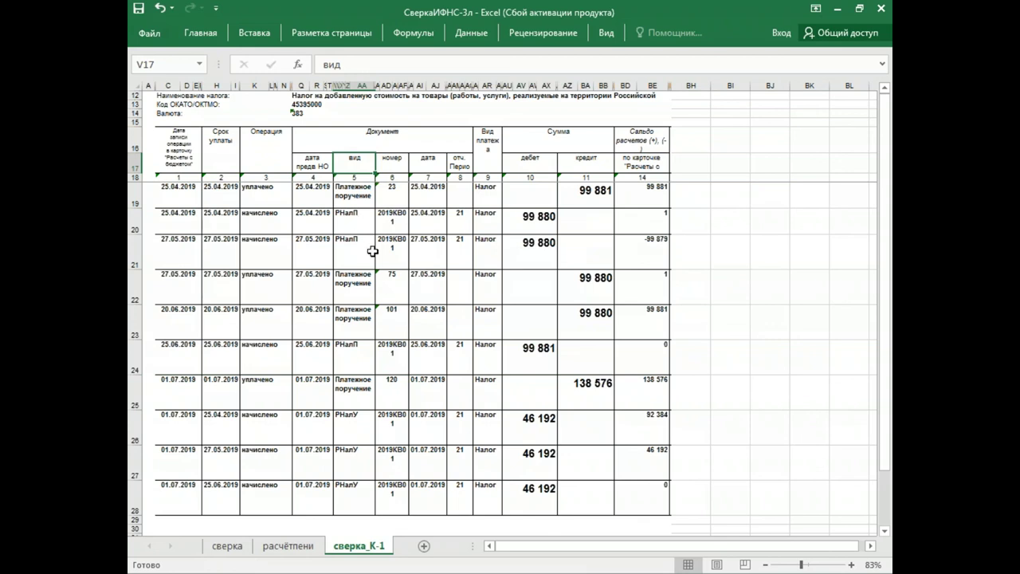
pyautogui.click(350, 227)
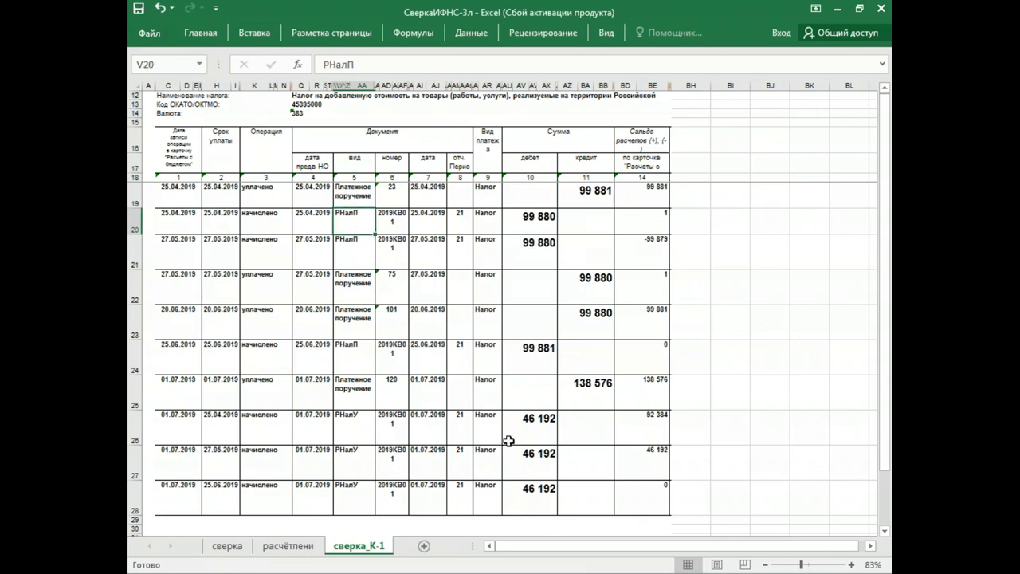
# Examine the 01.07.2019 payment, its balance and the three additional РНалУ accruals in rows 25 to 28.
pyautogui.click(162, 424)
pyautogui.moveTo(174, 385); pyautogui.dragTo(597, 386)
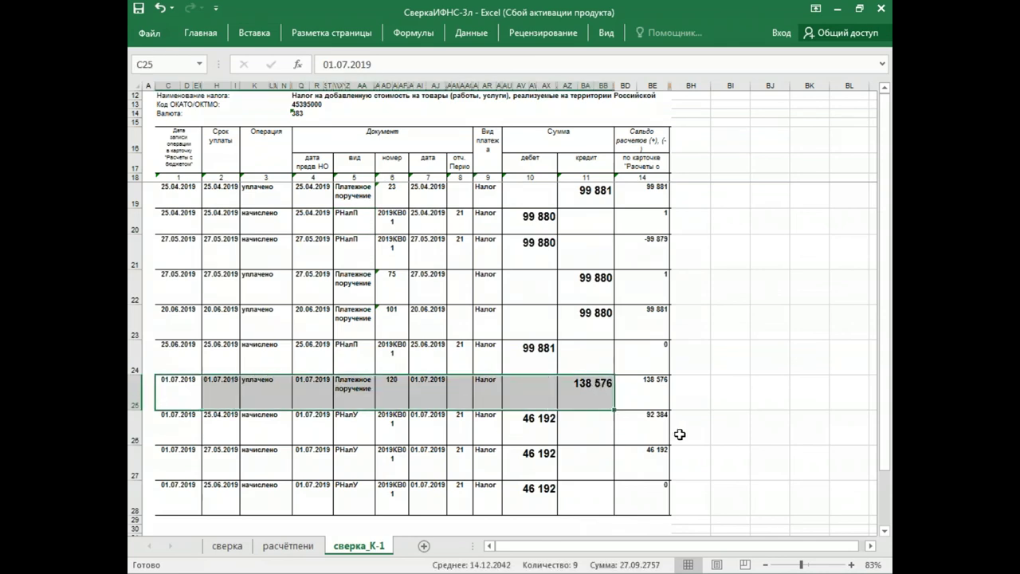
pyautogui.click(652, 388)
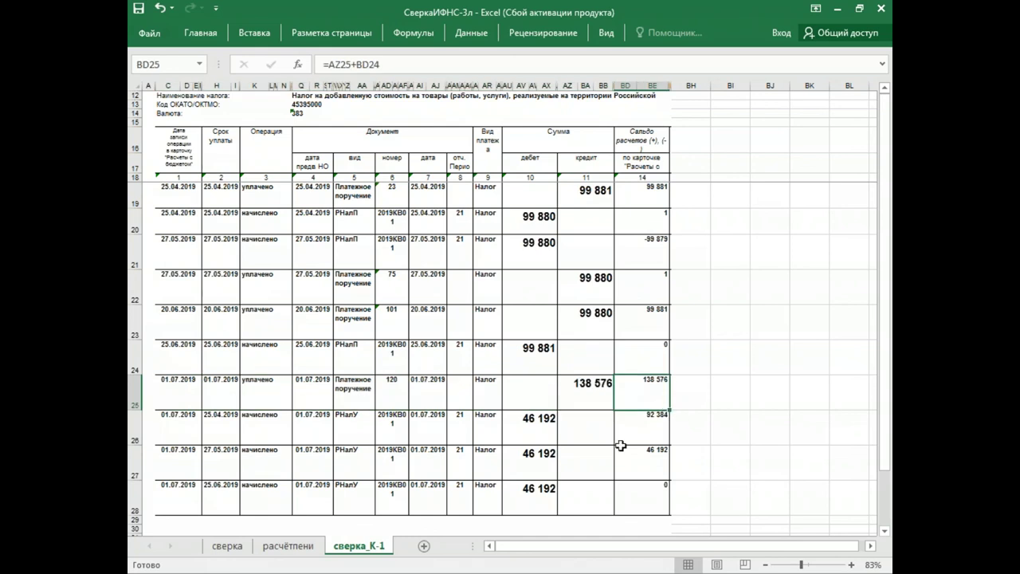
pyautogui.moveTo(172, 426); pyautogui.dragTo(603, 483)
pyautogui.moveTo(885, 478); pyautogui.dragTo(885, 502)
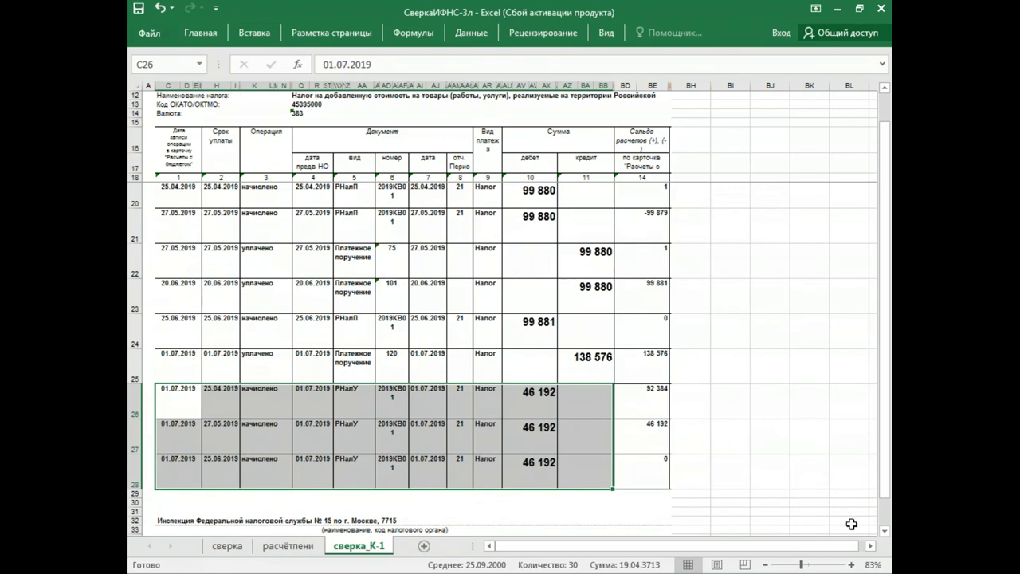
pyautogui.moveTo(541, 409); pyautogui.dragTo(533, 472)
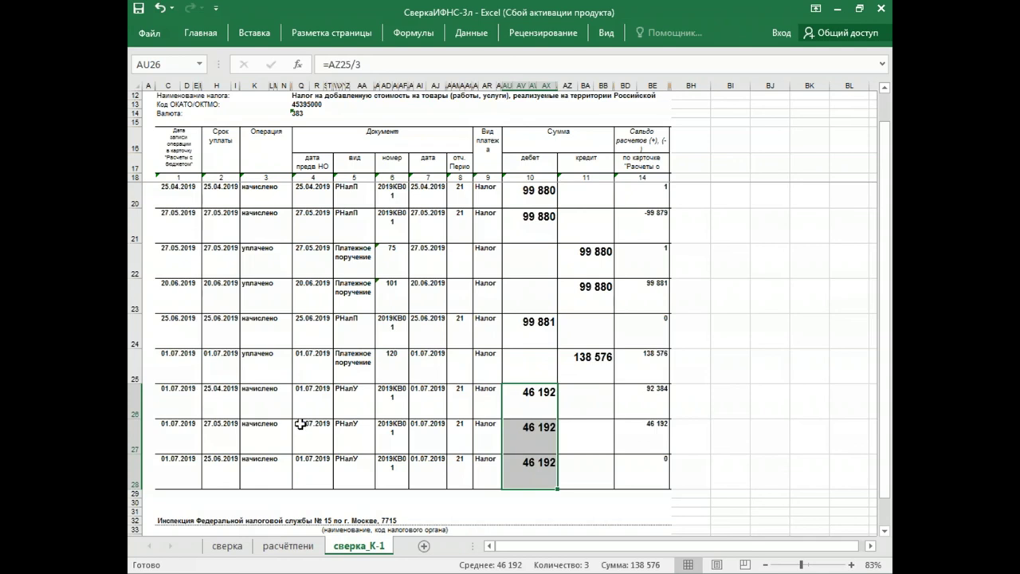
pyautogui.moveTo(185, 401); pyautogui.dragTo(666, 480)
pyautogui.moveTo(176, 366); pyautogui.dragTo(661, 373)
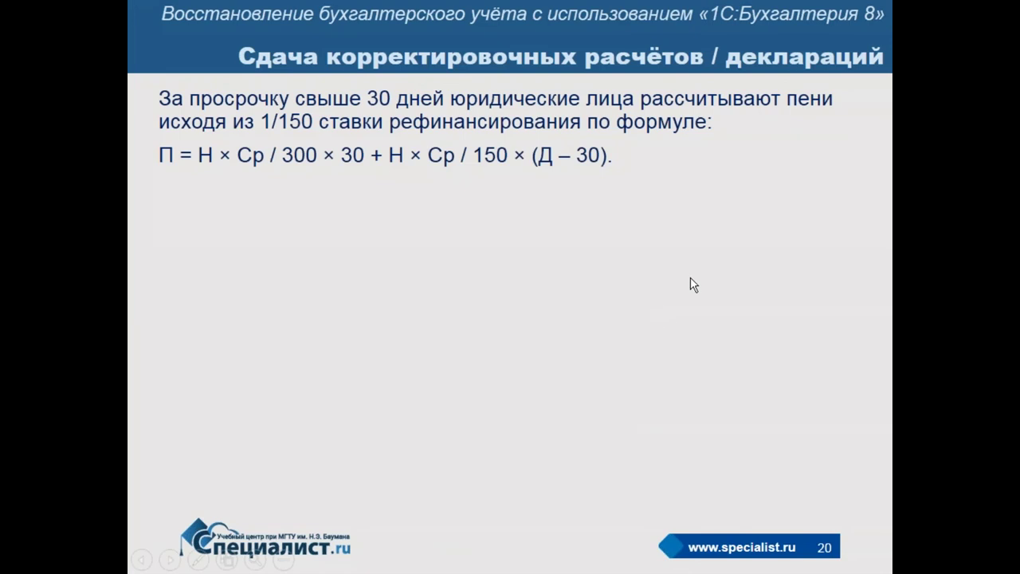
pyautogui.click(691, 279)
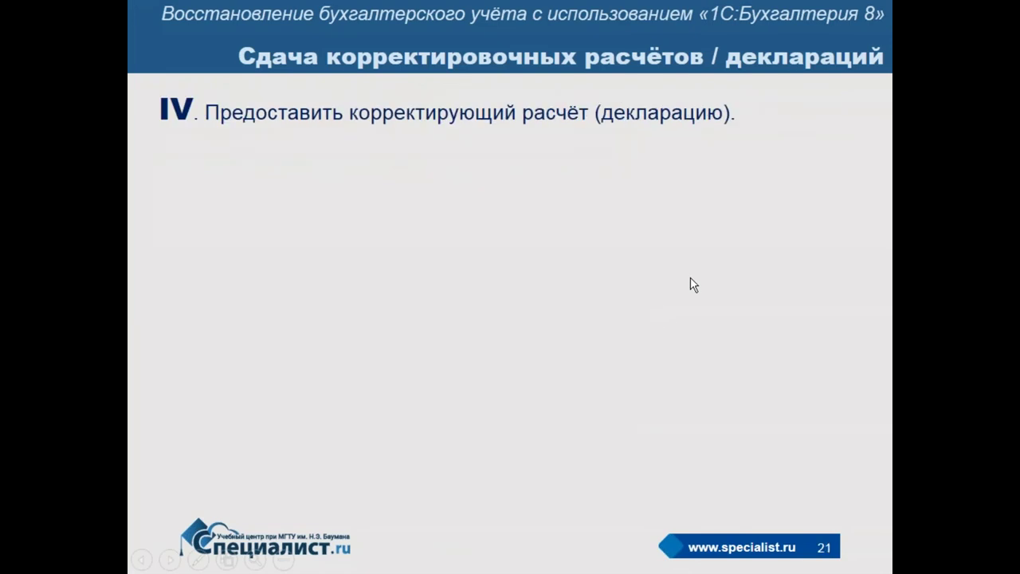